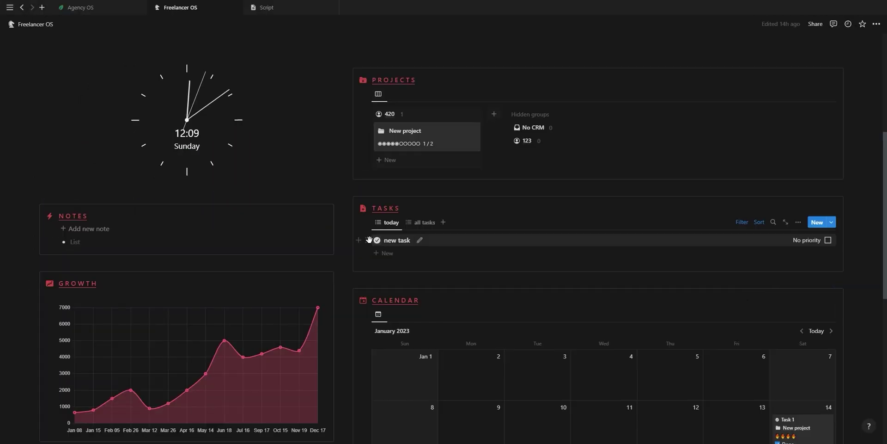
Enable sub-items on the Sub-tasks table, creating Projects and Tasks relation columns
{"action": "left_click", "coordinate": [385, 252]}
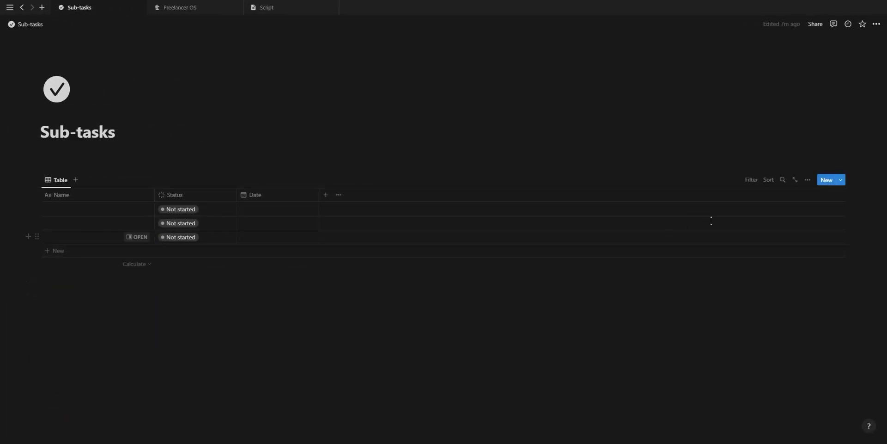
{"action": "left_click", "coordinate": [808, 181]}
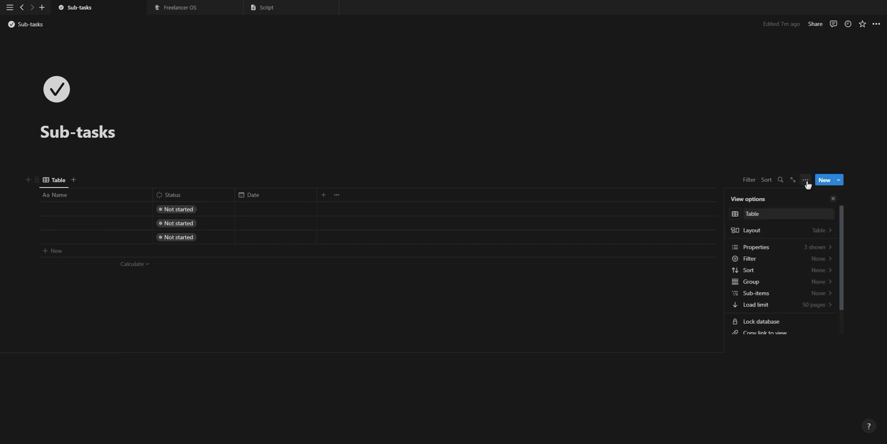
{"action": "left_click", "coordinate": [782, 295]}
{"action": "type", "text": "Tasks"}
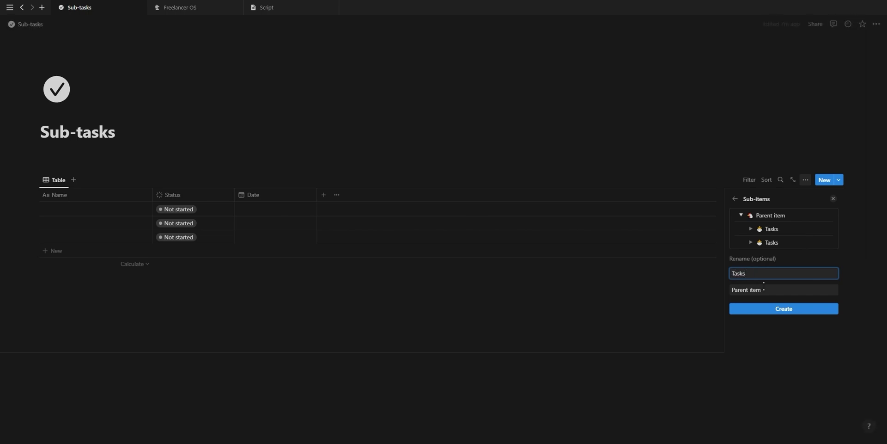
{"action": "left_click", "coordinate": [761, 292]}
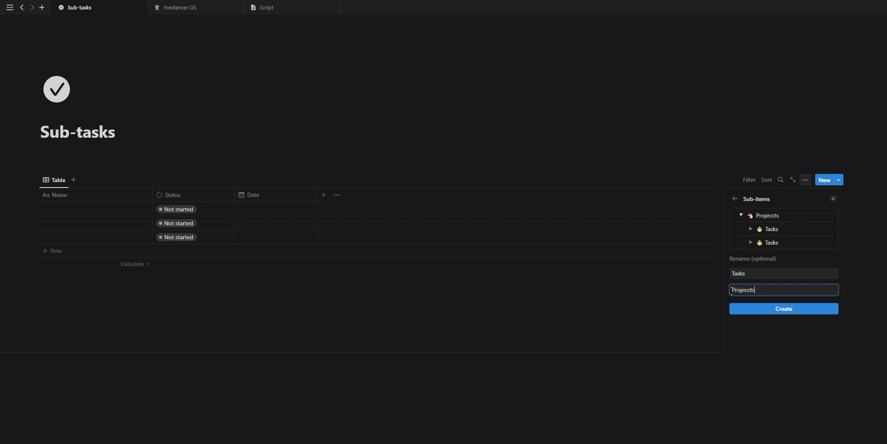
{"action": "left_click", "coordinate": [774, 308]}
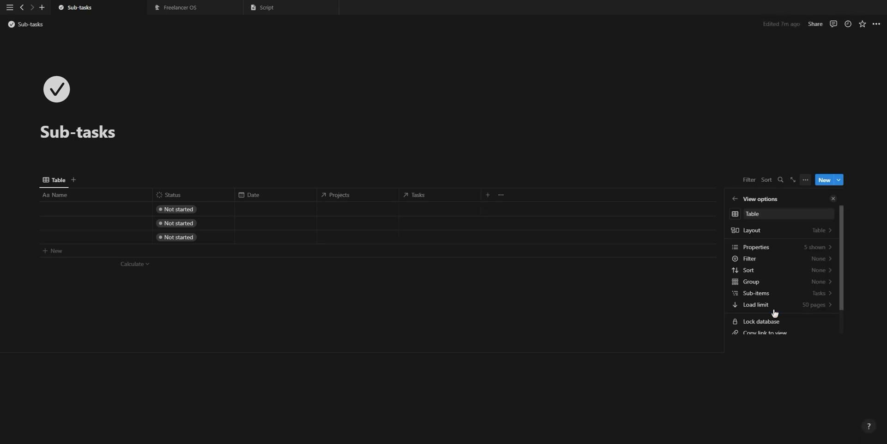
Name the top rows Project 1, Project 2 and Project 3
{"action": "left_click", "coordinate": [834, 200]}
{"action": "mouse_move", "coordinate": [97, 209]}
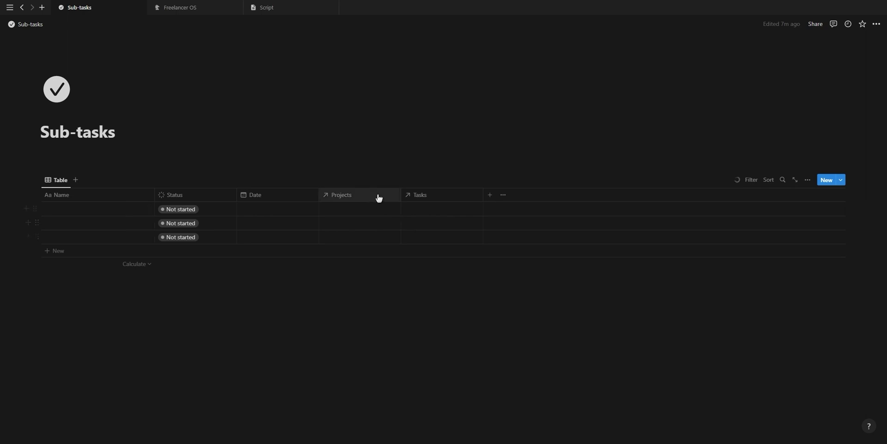
{"action": "left_click", "coordinate": [63, 209]}
{"action": "type", "text": "Project 1"}
{"action": "left_click", "coordinate": [84, 225]}
{"action": "type", "text": "Project 2Project 3"}
Nest Task 1 and Task 2 as sub-items under Project 1
{"action": "left_click", "coordinate": [49, 209]}
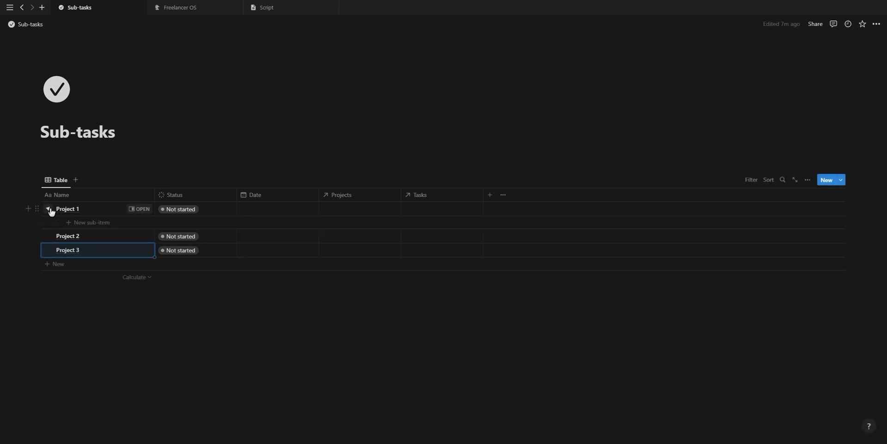
{"action": "left_click", "coordinate": [82, 223]}
{"action": "type", "text": "Task 1"}
{"action": "left_click", "coordinate": [93, 237]}
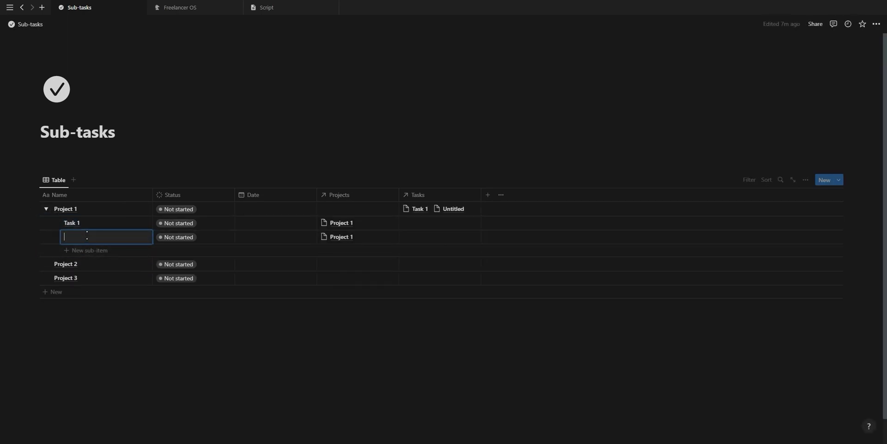
{"action": "type", "text": "Task 2"}
{"action": "key", "text": "Escape"}
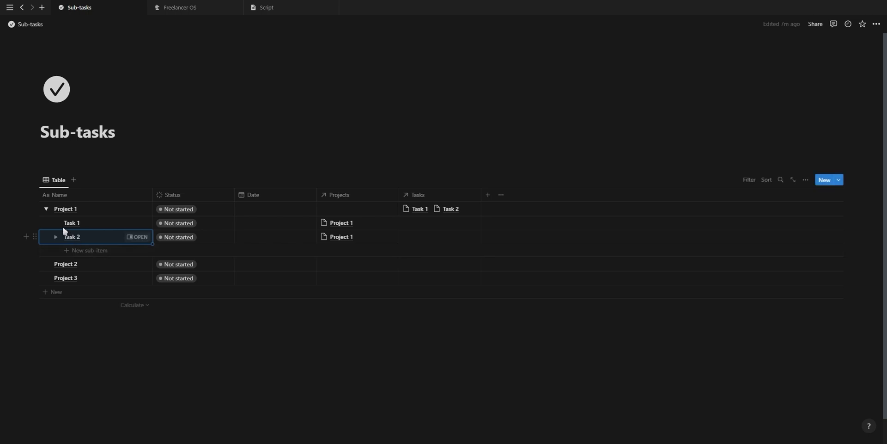
Nest Item 1 and Item 2 as sub-items under Task 1
{"action": "left_click", "coordinate": [55, 223]}
{"action": "left_click", "coordinate": [90, 237]}
{"action": "type", "text": "Item 1"}
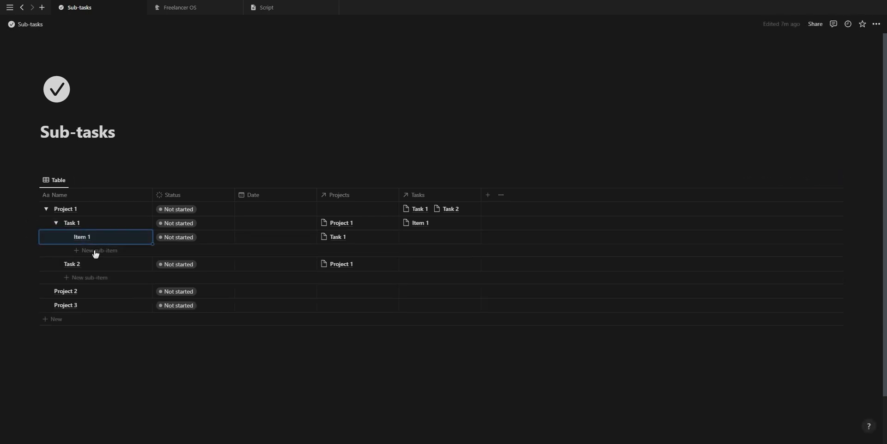
{"action": "left_click", "coordinate": [95, 251]}
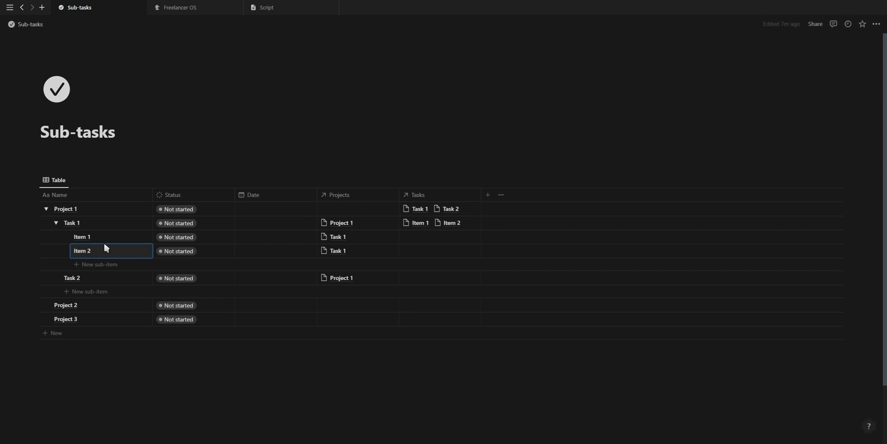
{"action": "key", "text": "Escape"}
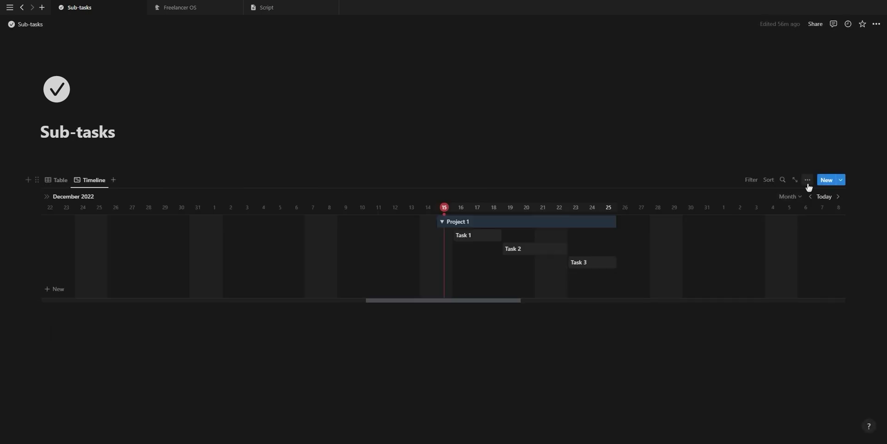
Enable timeline dependencies and link the task bars with dependency arrows
{"action": "left_click", "coordinate": [806, 180]}
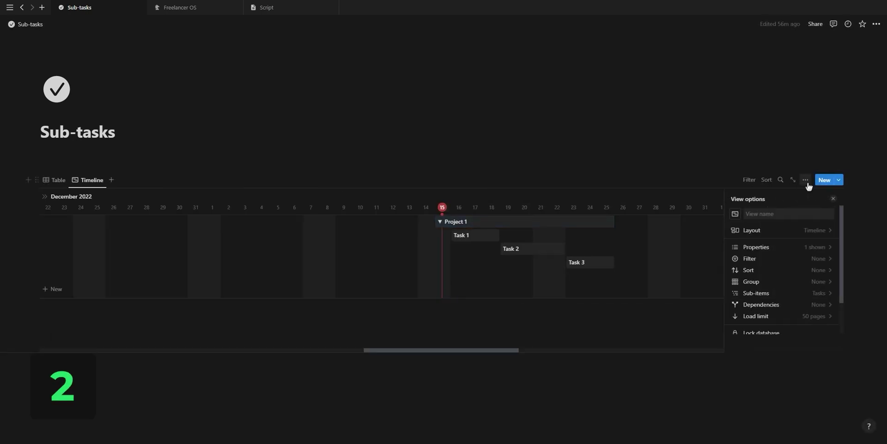
{"action": "left_click", "coordinate": [773, 304]}
{"action": "left_click", "coordinate": [773, 299]}
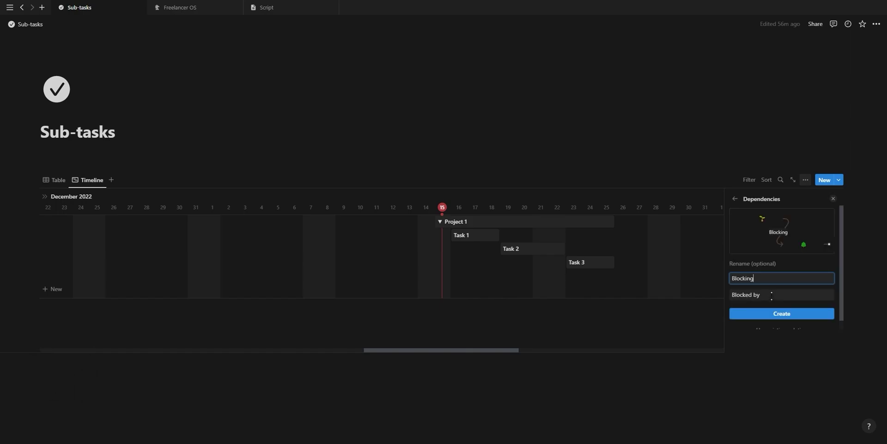
{"action": "left_click", "coordinate": [777, 314]}
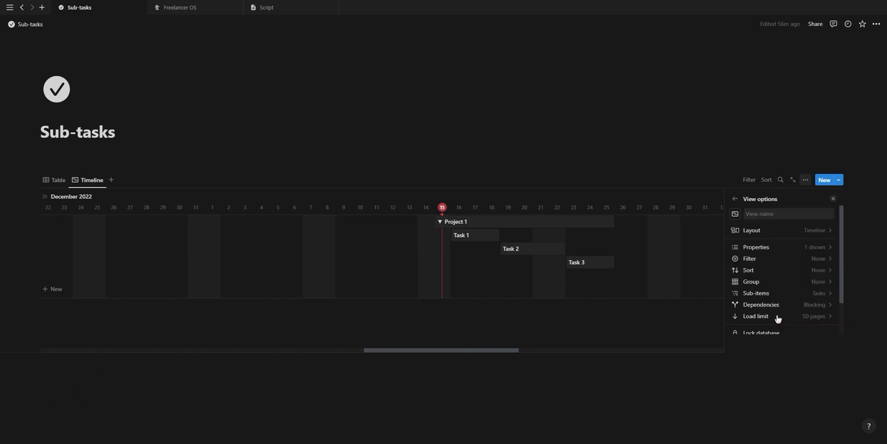
{"action": "left_click", "coordinate": [834, 198]}
{"action": "left_click_drag", "start_coordinate": [620, 223], "coordinate": [485, 237]}
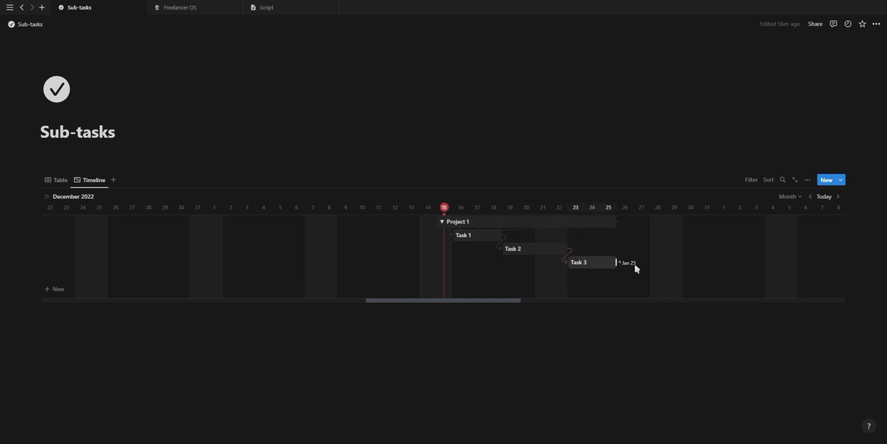
Show the Assigned property on timeline task bars and collapse Project 1
{"action": "left_click", "coordinate": [807, 181]}
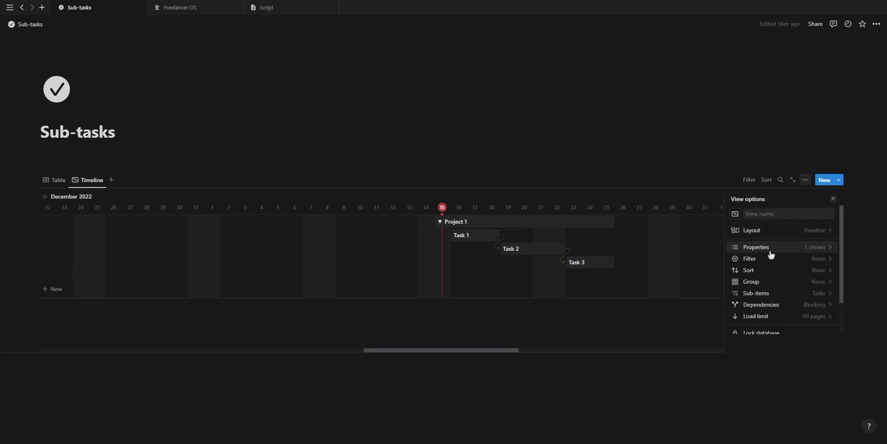
{"action": "left_click", "coordinate": [769, 250]}
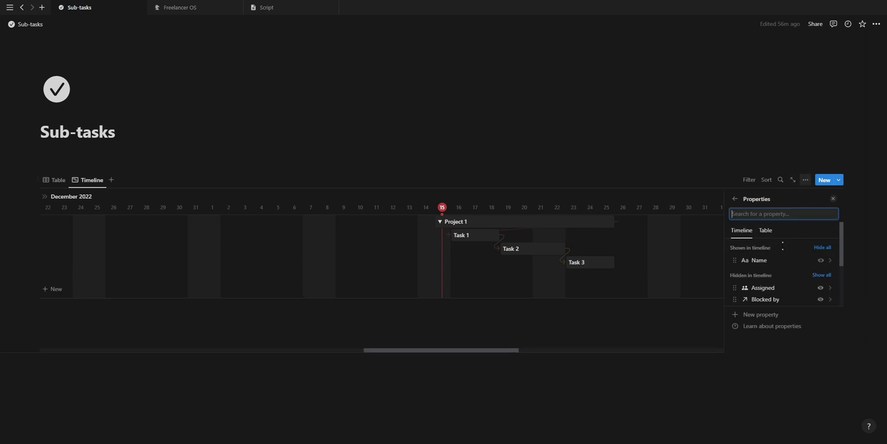
{"action": "left_click", "coordinate": [821, 288]}
{"action": "scroll", "coordinate": [822, 292], "scroll_direction": "down", "scroll_amount": 1}
{"action": "left_click", "coordinate": [442, 223]}
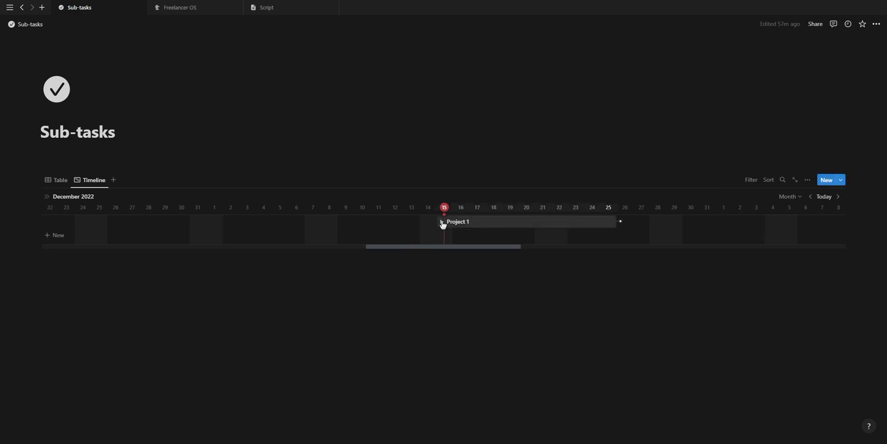
Set Task 2's status to In progress
{"action": "left_click", "coordinate": [535, 252]}
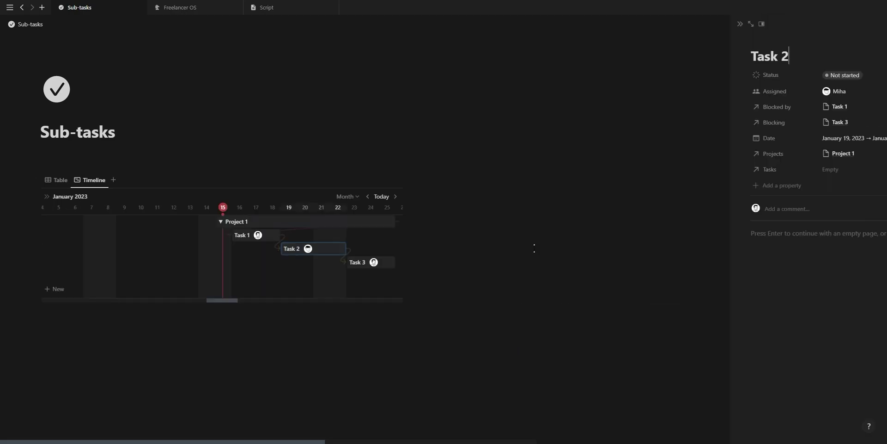
{"action": "left_click", "coordinate": [481, 75]}
{"action": "left_click", "coordinate": [489, 134]}
{"action": "mouse_move", "coordinate": [401, 49]}
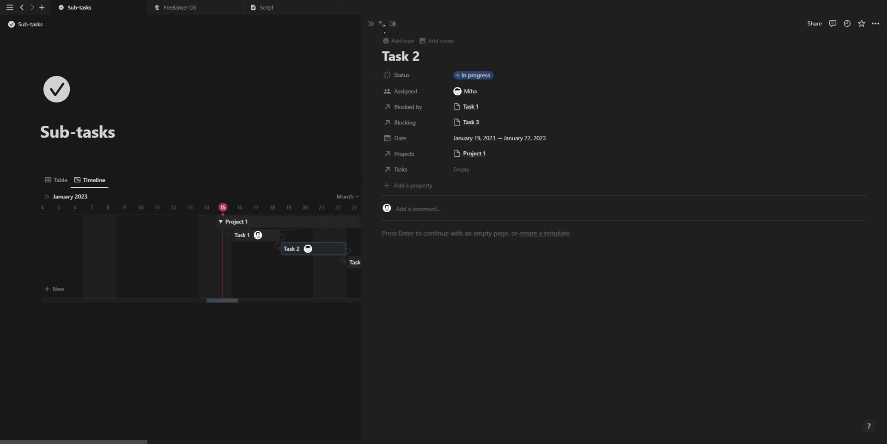
{"action": "left_click", "coordinate": [370, 24]}
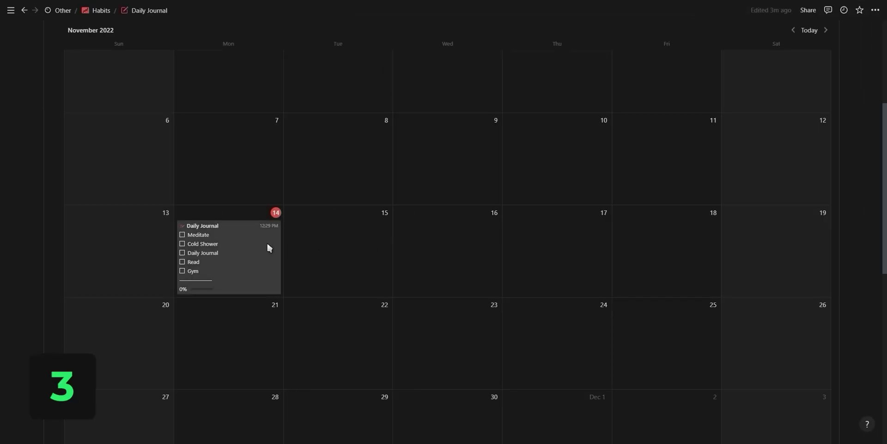
Arrange the Habits calendar by Created time instead of its date property
{"action": "left_click", "coordinate": [249, 246]}
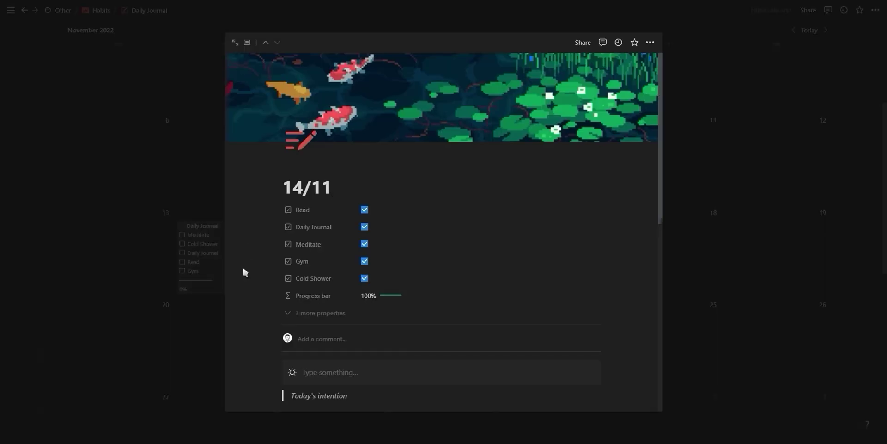
{"action": "scroll", "coordinate": [243, 268], "scroll_direction": "down", "scroll_amount": 2}
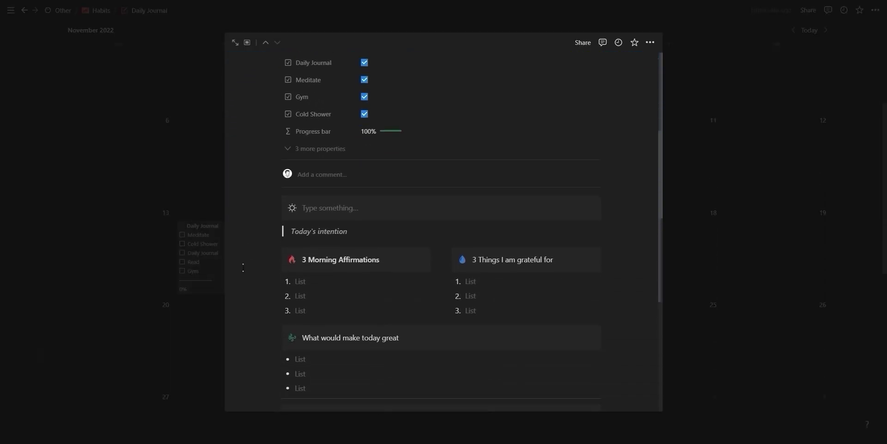
{"action": "scroll", "coordinate": [243, 268], "scroll_direction": "down", "scroll_amount": 3}
{"action": "scroll", "coordinate": [243, 267], "scroll_direction": "down", "scroll_amount": 2}
{"action": "scroll", "coordinate": [243, 267], "scroll_direction": "down", "scroll_amount": 1}
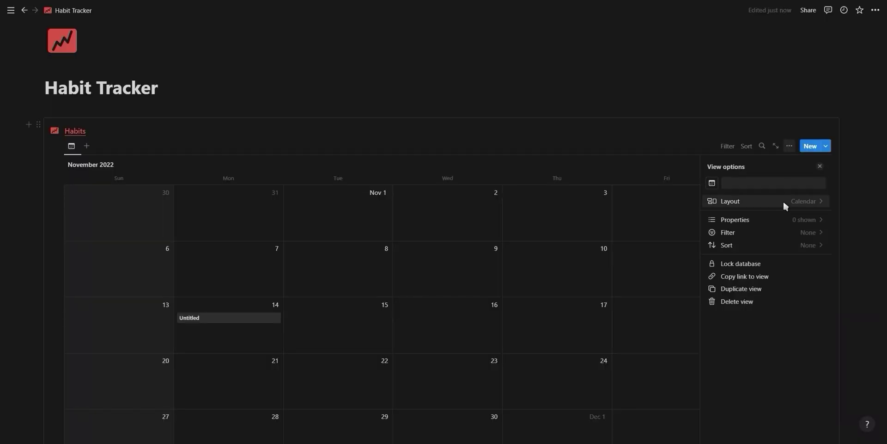
{"action": "left_click", "coordinate": [785, 205]}
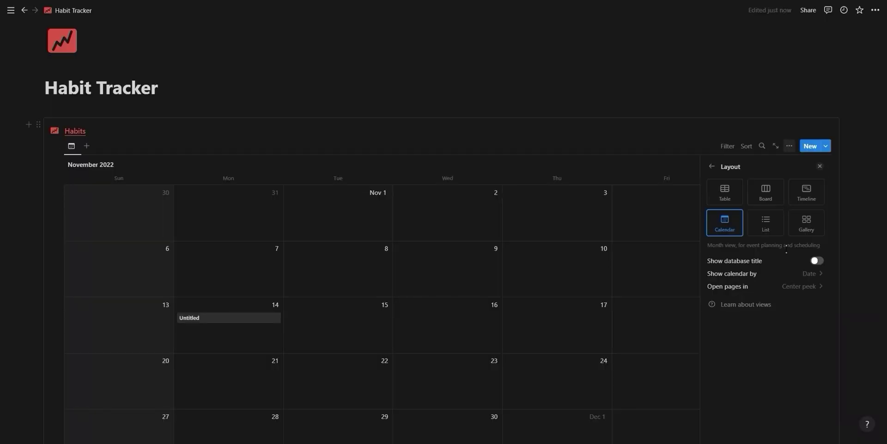
{"action": "left_click", "coordinate": [789, 273]}
{"action": "left_click", "coordinate": [785, 305]}
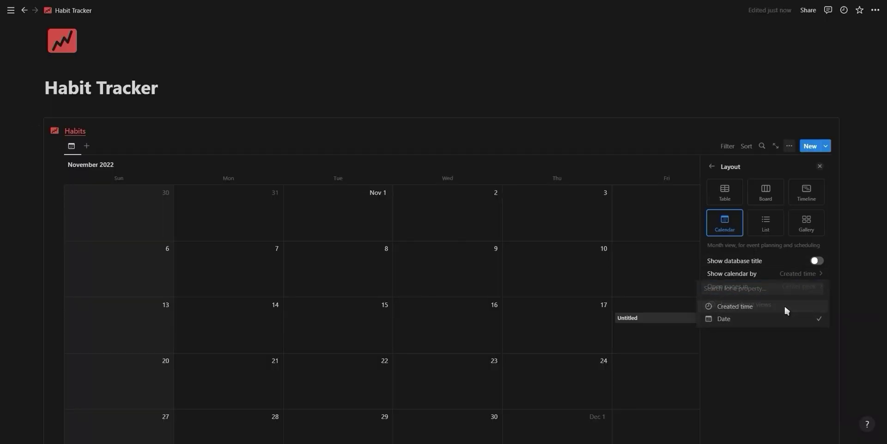
Repeat the Daily Journal template daily from Sunday, Nov 13, 2022, creating entries at 12:29 PM
{"action": "left_click", "coordinate": [820, 166]}
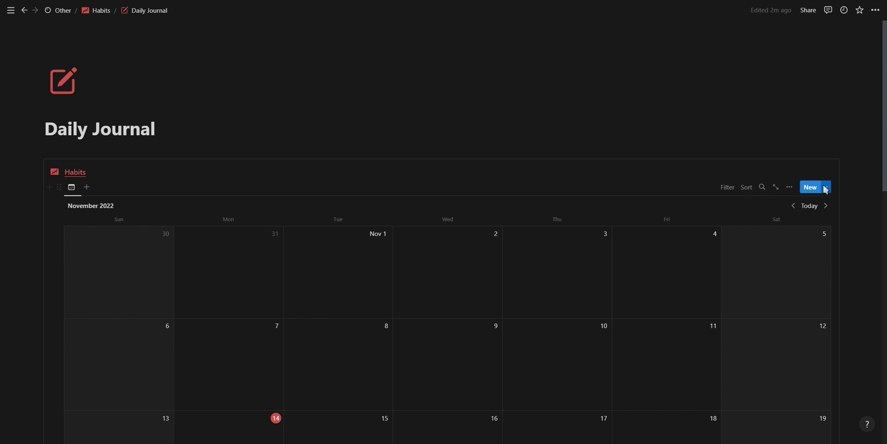
{"action": "left_click", "coordinate": [826, 188]}
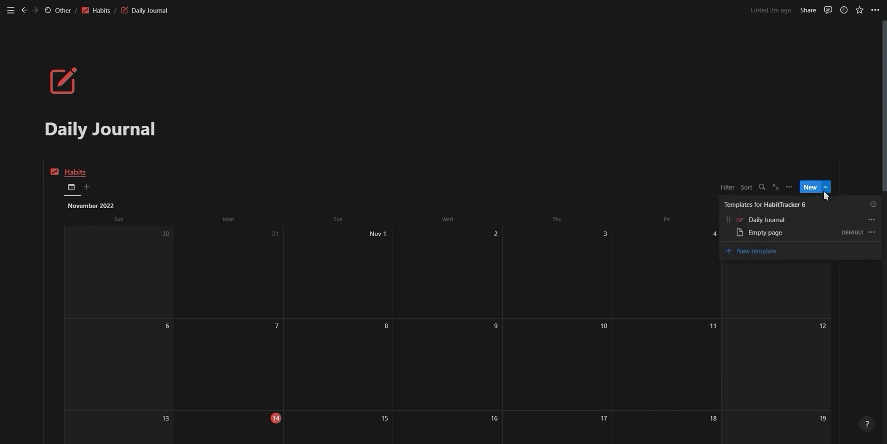
{"action": "left_click", "coordinate": [873, 220]}
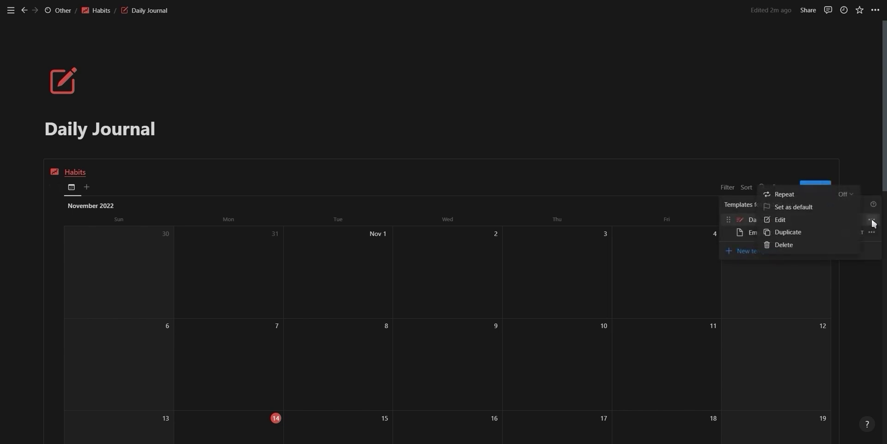
{"action": "left_click", "coordinate": [845, 194]}
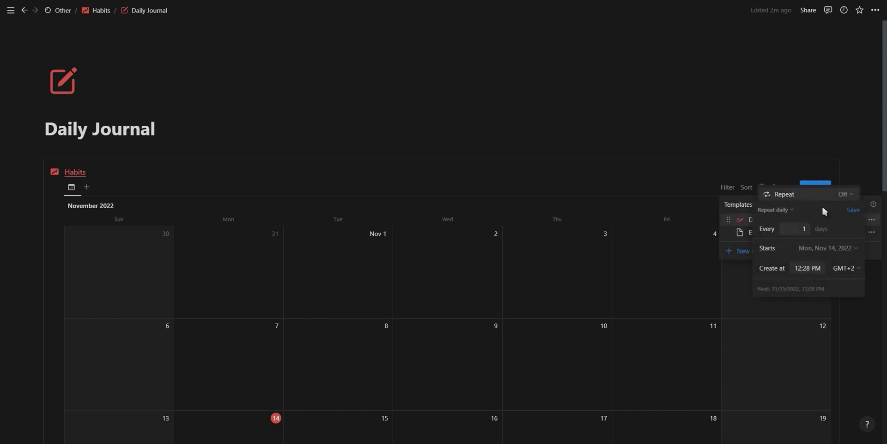
{"action": "left_click", "coordinate": [777, 210]}
{"action": "left_click", "coordinate": [758, 221]}
{"action": "left_click", "coordinate": [794, 248]}
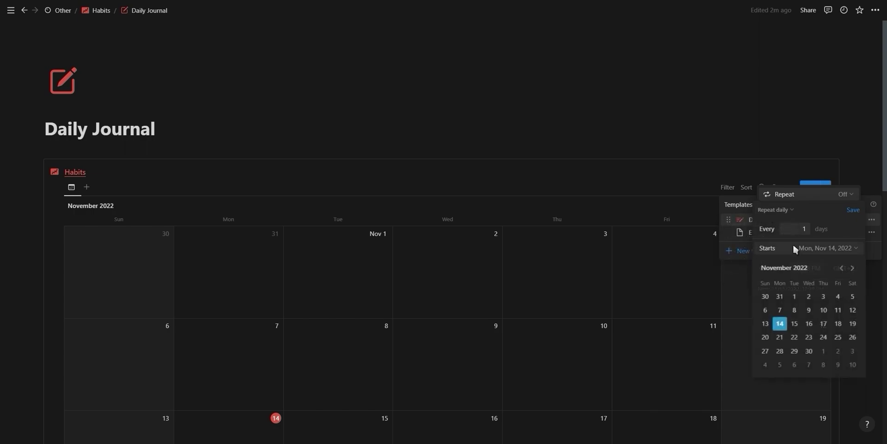
{"action": "left_click", "coordinate": [765, 323]}
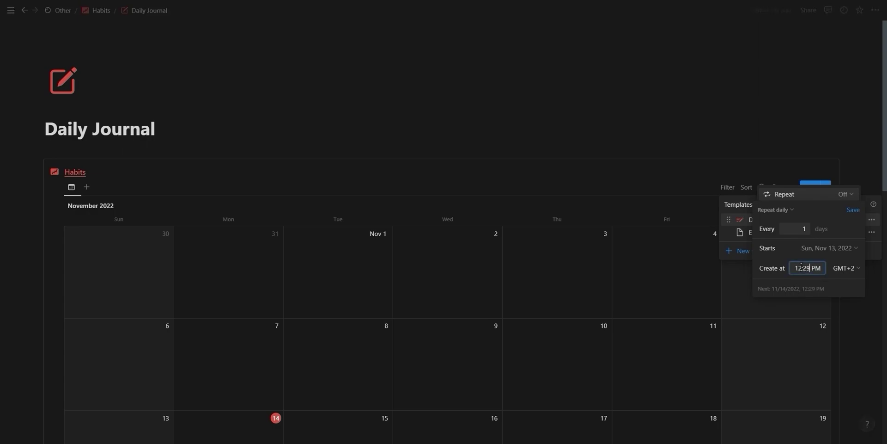
{"action": "type", "text": "9"}
{"action": "key", "text": "Return"}
{"action": "left_click", "coordinate": [853, 211]}
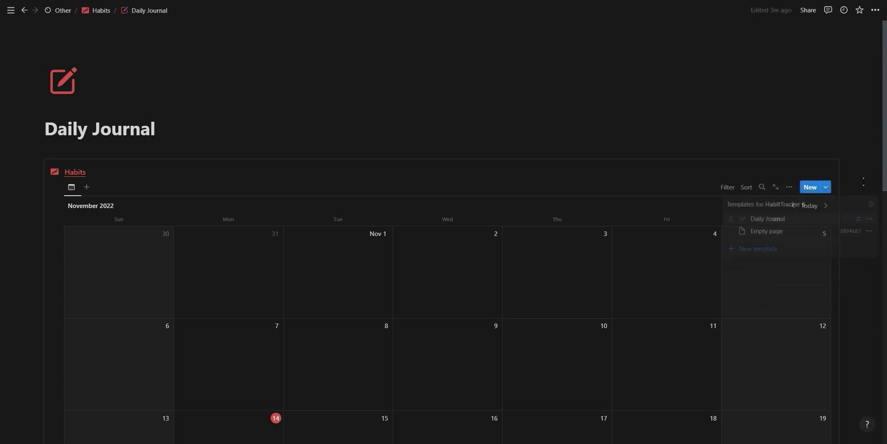
Title the Nov 14 entry 14/11 and tick Read, Daily Journal, Meditate, Gym and Cold Shower
{"action": "scroll", "coordinate": [859, 185], "scroll_direction": "down", "scroll_amount": 4}
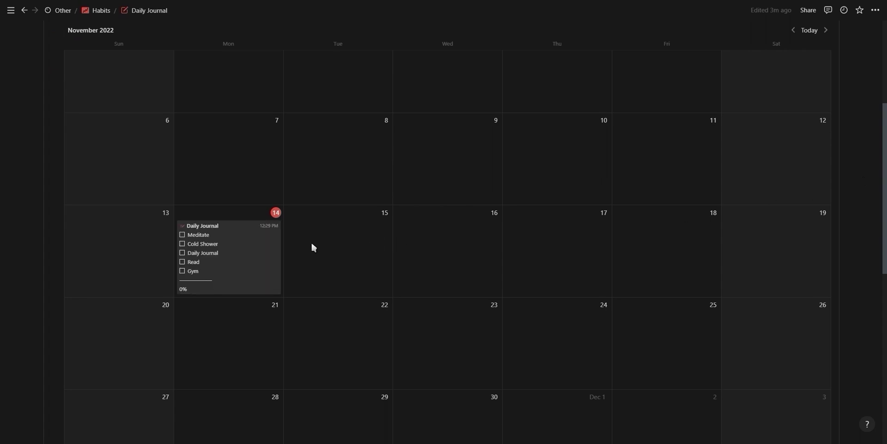
{"action": "left_click", "coordinate": [248, 244]}
{"action": "type", "text": "14/"}
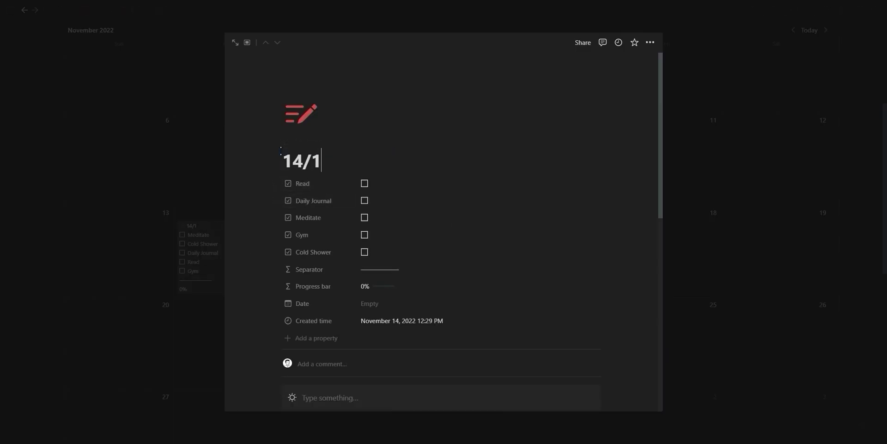
{"action": "type", "text": "1"}
{"action": "left_click", "coordinate": [364, 183]}
{"action": "left_click", "coordinate": [364, 200]}
{"action": "left_click", "coordinate": [364, 218]}
{"action": "left_click", "coordinate": [364, 235]}
{"action": "left_click", "coordinate": [364, 251]}
{"action": "left_click", "coordinate": [755, 218]}
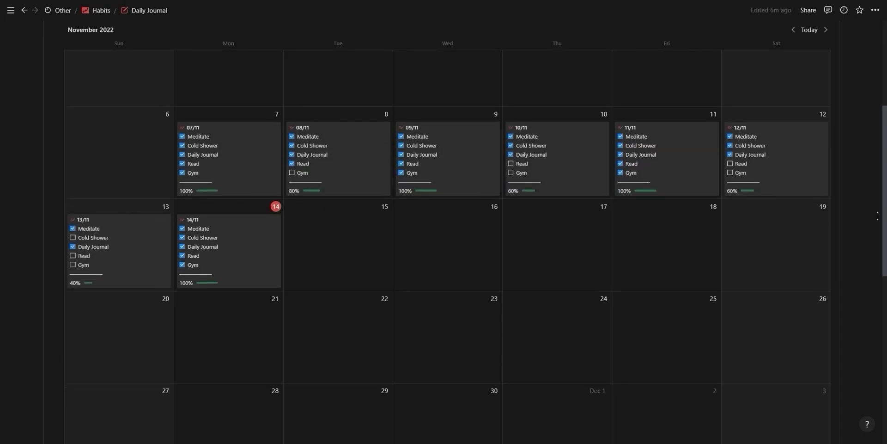
Refresh the Habit Tracker chart with today's result
{"action": "scroll", "coordinate": [809, 233], "scroll_direction": "down", "scroll_amount": 3}
{"action": "scroll", "coordinate": [808, 234], "scroll_direction": "down", "scroll_amount": 3}
{"action": "scroll", "coordinate": [809, 234], "scroll_direction": "down", "scroll_amount": 1}
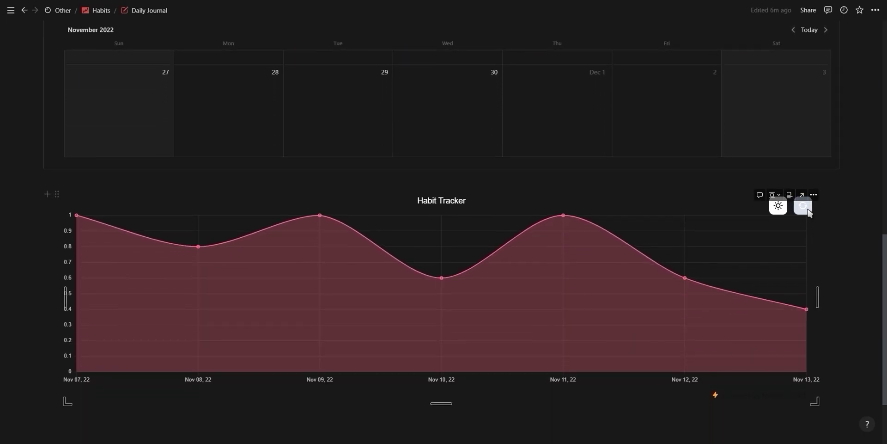
{"action": "left_click", "coordinate": [808, 211]}
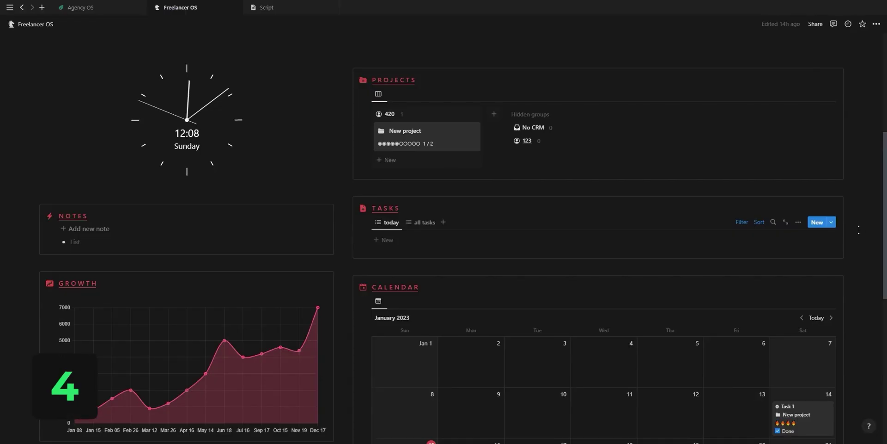
Create a Tasks template named 'new task' with a check-circle icon
{"action": "left_click", "coordinate": [832, 222]}
{"action": "left_click", "coordinate": [816, 273]}
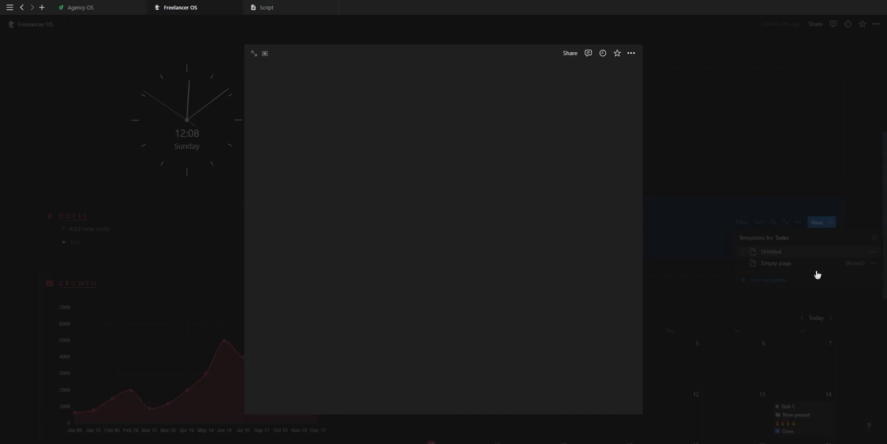
{"action": "type", "text": "new task"}
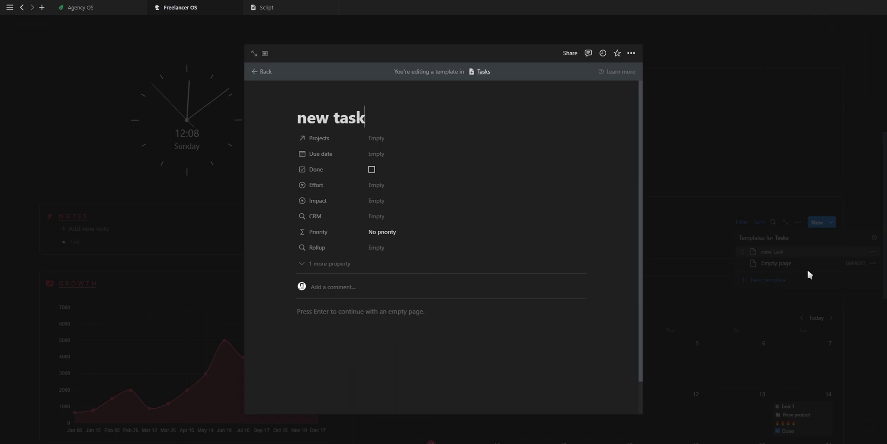
{"action": "left_click", "coordinate": [309, 100]}
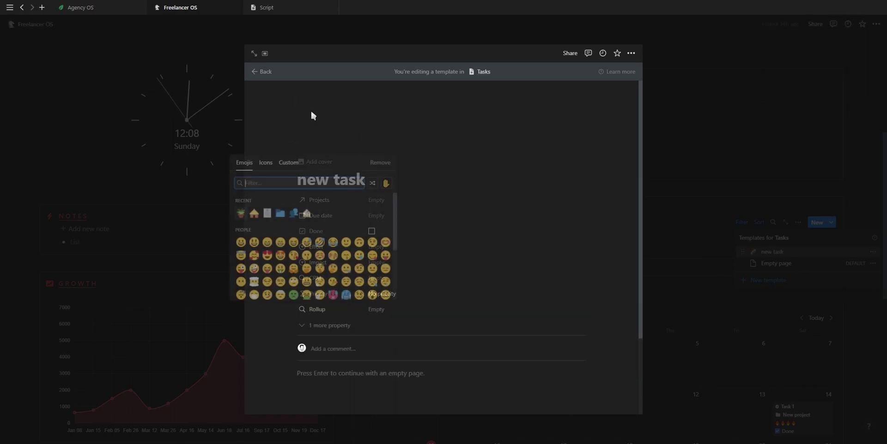
{"action": "left_click", "coordinate": [268, 164]}
{"action": "left_click", "coordinate": [268, 213]}
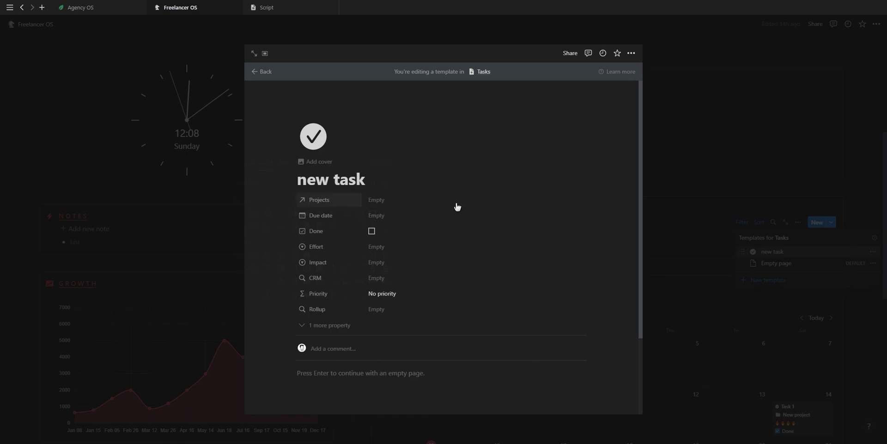
{"action": "left_click", "coordinate": [717, 206]}
Set 'new task' as the default Tasks template and add two tasks from it
{"action": "left_click", "coordinate": [870, 258]}
{"action": "left_click", "coordinate": [747, 242]}
{"action": "left_click", "coordinate": [499, 225]}
{"action": "left_click", "coordinate": [728, 247]}
{"action": "left_click", "coordinate": [675, 240]}
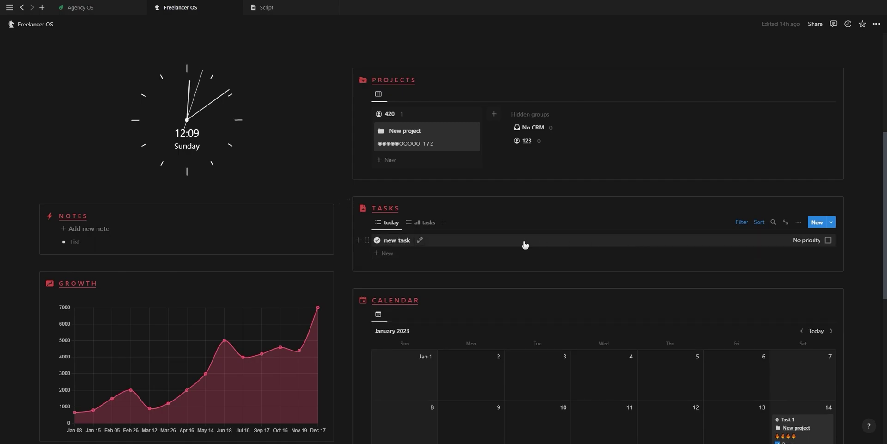
{"action": "left_click", "coordinate": [396, 254]}
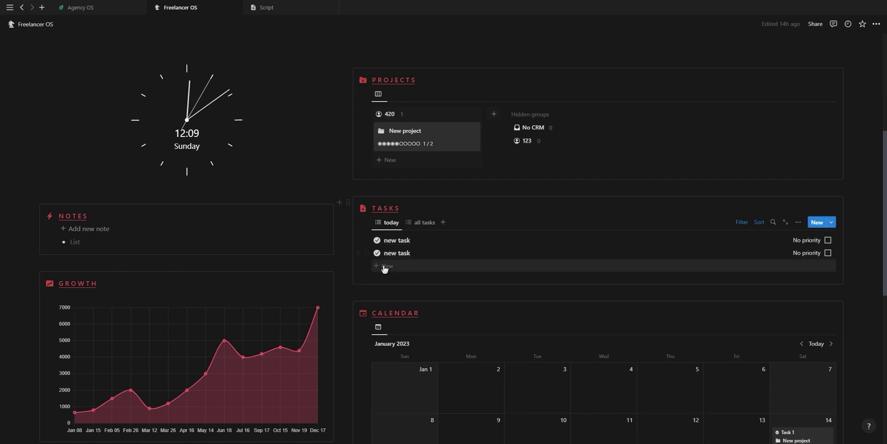
Create a Projects template named Project template with a folder icon
{"action": "mouse_move", "coordinate": [390, 222]}
{"action": "left_click", "coordinate": [832, 94]}
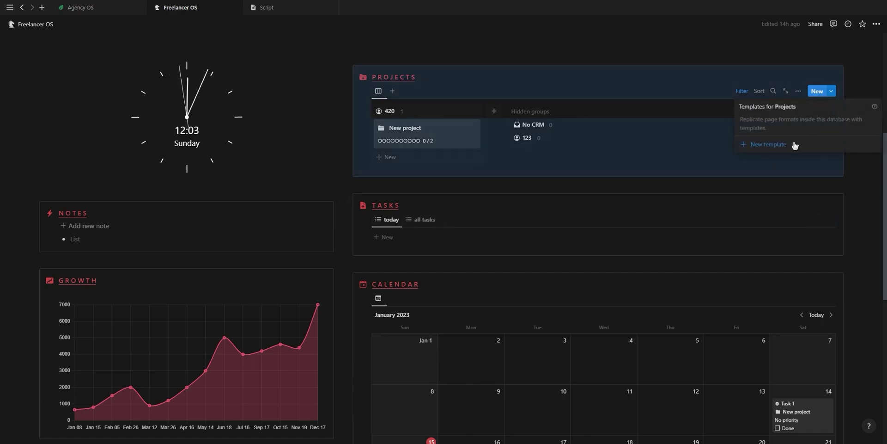
{"action": "left_click", "coordinate": [793, 148]}
{"action": "type", "text": "Project template"}
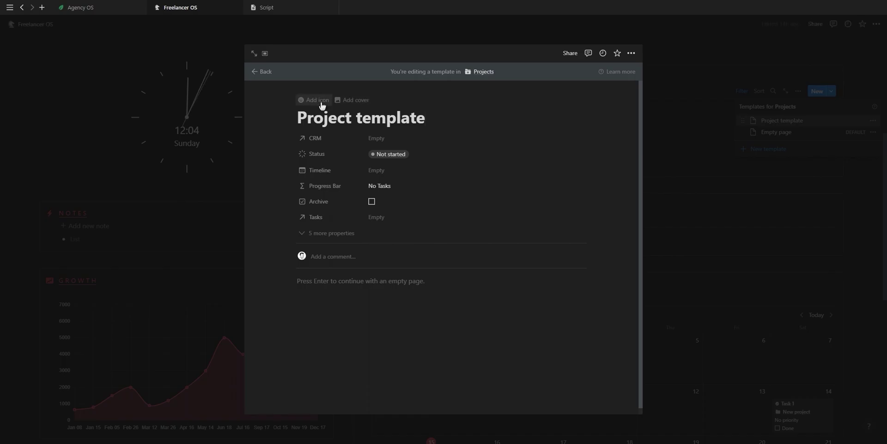
{"action": "left_click", "coordinate": [314, 100]}
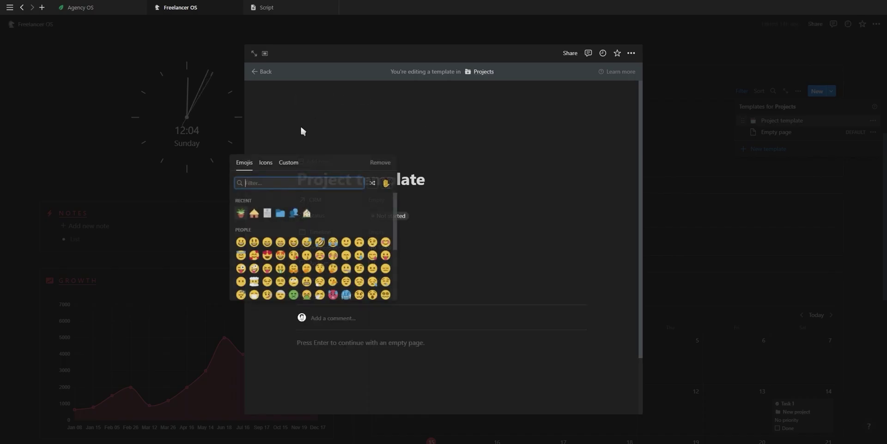
{"action": "left_click", "coordinate": [265, 162]}
{"action": "left_click", "coordinate": [253, 212]}
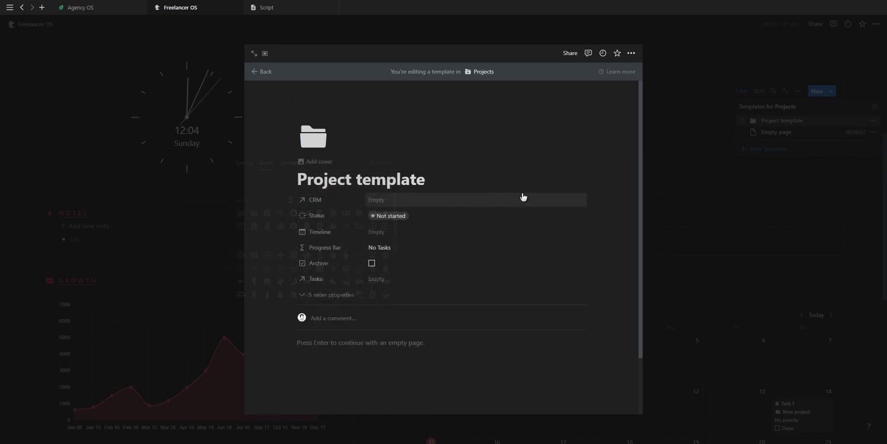
{"action": "left_click", "coordinate": [775, 193]}
Copy the Tasks database link and paste it into Project template as a linked view
{"action": "left_click", "coordinate": [366, 219]}
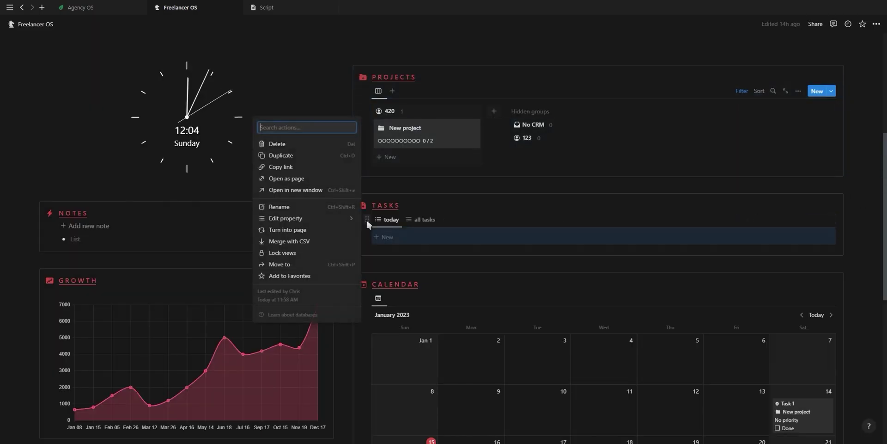
{"action": "left_click", "coordinate": [301, 169]}
{"action": "left_click", "coordinate": [832, 91]}
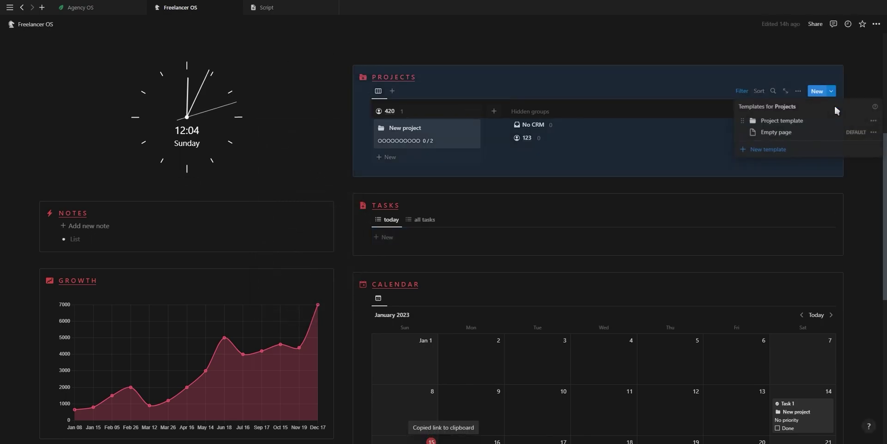
{"action": "left_click", "coordinate": [873, 123]}
{"action": "left_click", "coordinate": [809, 122]}
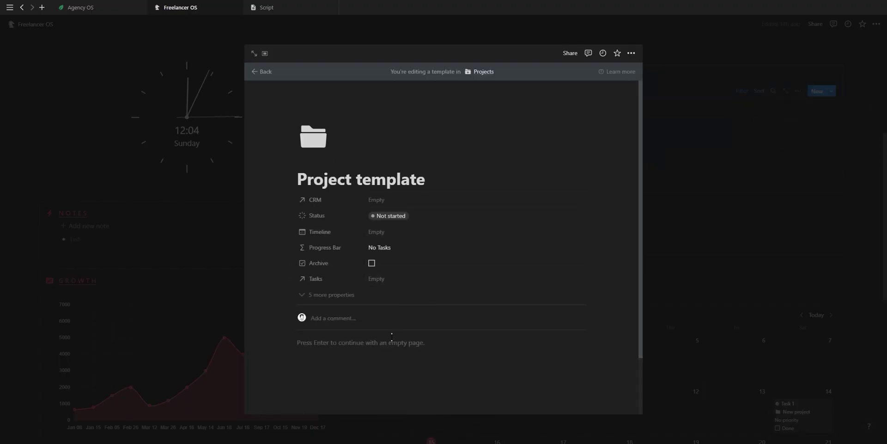
{"action": "key", "text": "ctrl+v"}
{"action": "left_click", "coordinate": [447, 366]}
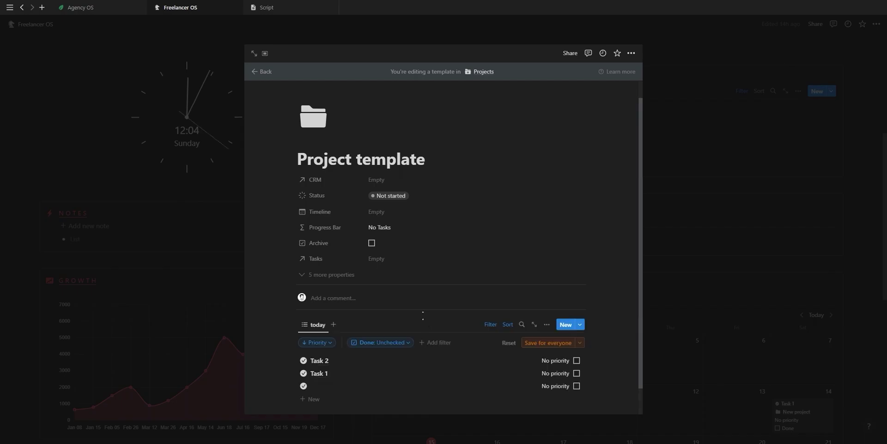
Filter the linked Tasks view to Projects contains Project template, saved for everyone
{"action": "left_click", "coordinate": [434, 342]}
{"action": "left_click", "coordinate": [423, 311]}
{"action": "left_click", "coordinate": [408, 314]}
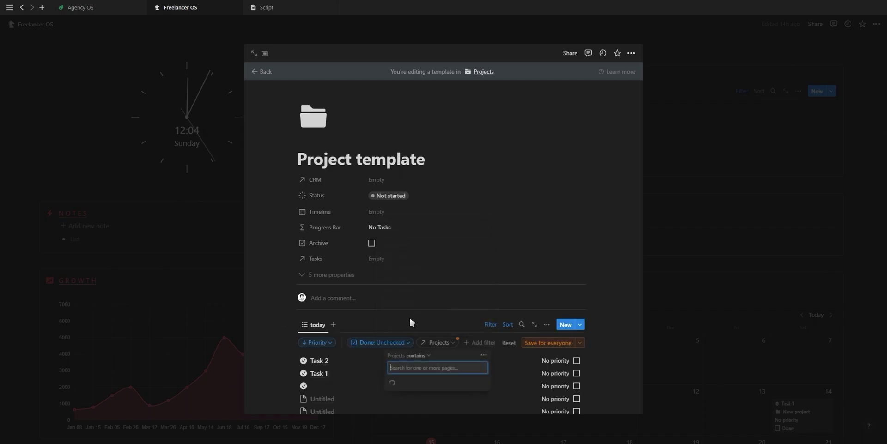
{"action": "left_click", "coordinate": [422, 383]}
{"action": "left_click", "coordinate": [541, 345]}
{"action": "left_click", "coordinate": [777, 242]}
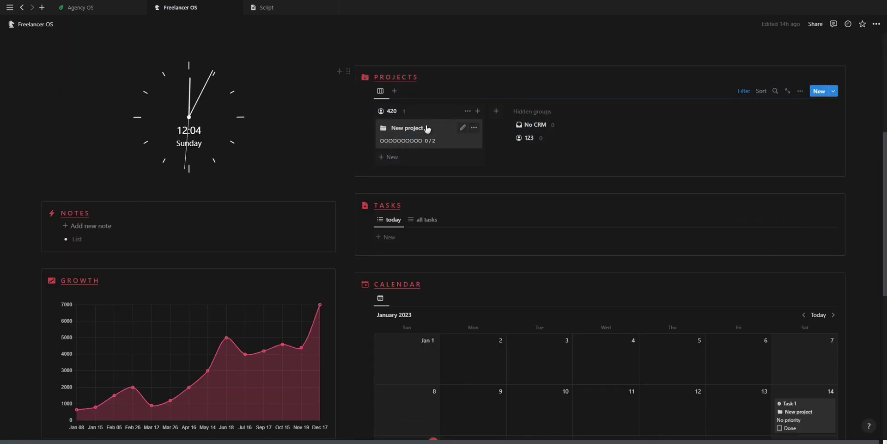
Apply Project template to New project and mark Task 1 and Task 2 done
{"action": "left_click", "coordinate": [426, 127]}
{"action": "left_click", "coordinate": [397, 252]}
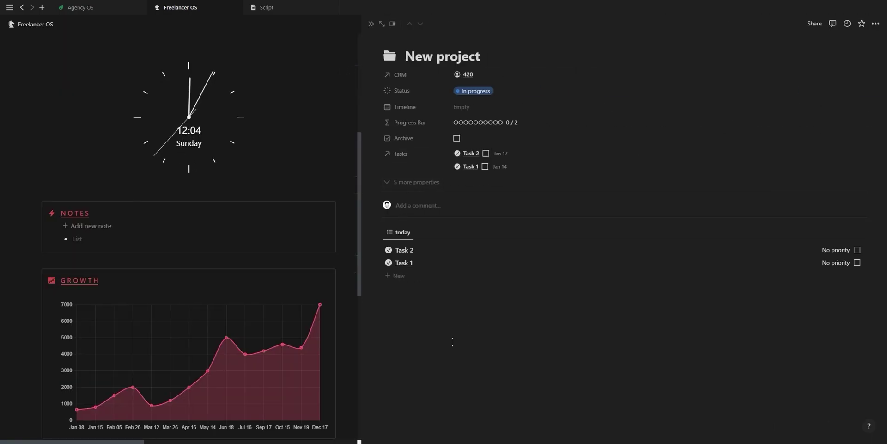
{"action": "left_click", "coordinate": [857, 250]}
{"action": "left_click", "coordinate": [858, 250]}
{"action": "key", "text": "Escape"}
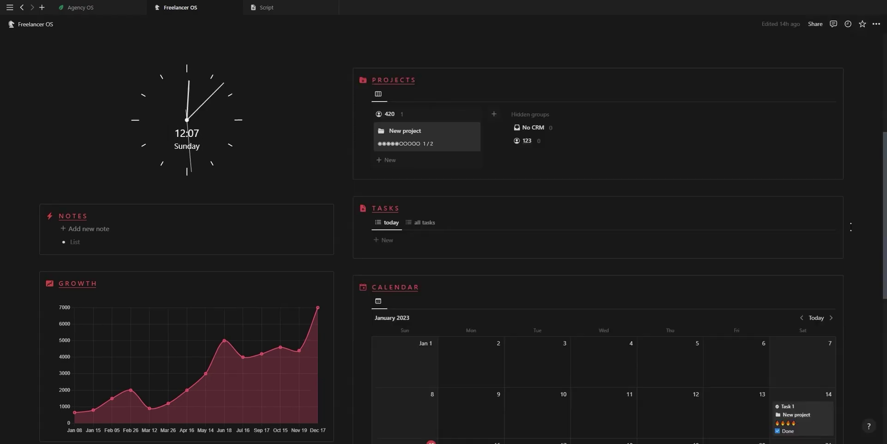
Show Done, Due date and Priority beside the project's linked tasks
{"action": "left_click", "coordinate": [455, 146]}
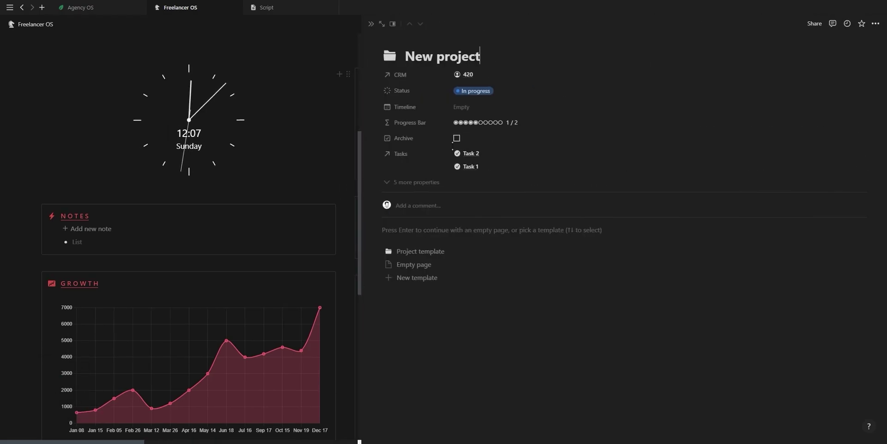
{"action": "left_click", "coordinate": [860, 154]}
{"action": "left_click", "coordinate": [859, 168]}
{"action": "left_click", "coordinate": [870, 226]}
{"action": "left_click", "coordinate": [871, 238]}
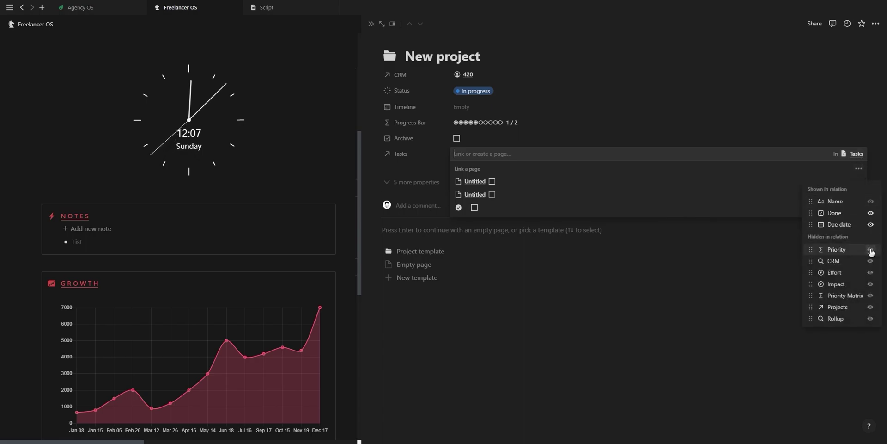
{"action": "left_click", "coordinate": [878, 174]}
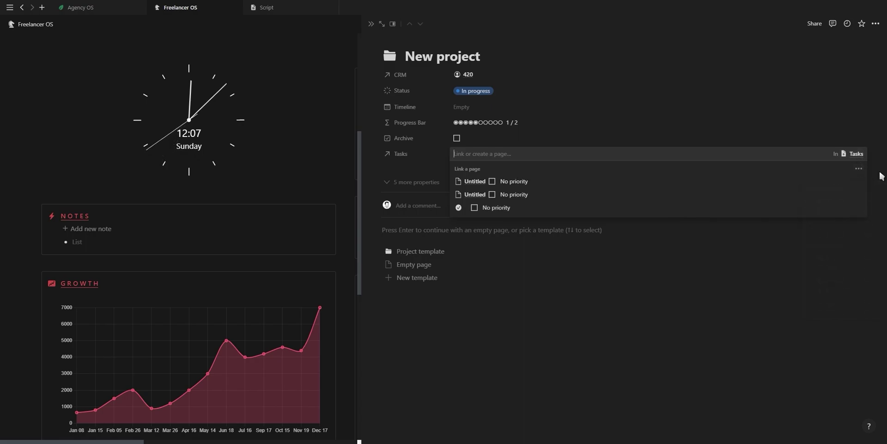
Display the Tasks property as a minimal '2 Tasks' row and open the linked tasks list
{"action": "left_click", "coordinate": [398, 154]}
{"action": "left_click", "coordinate": [495, 170]}
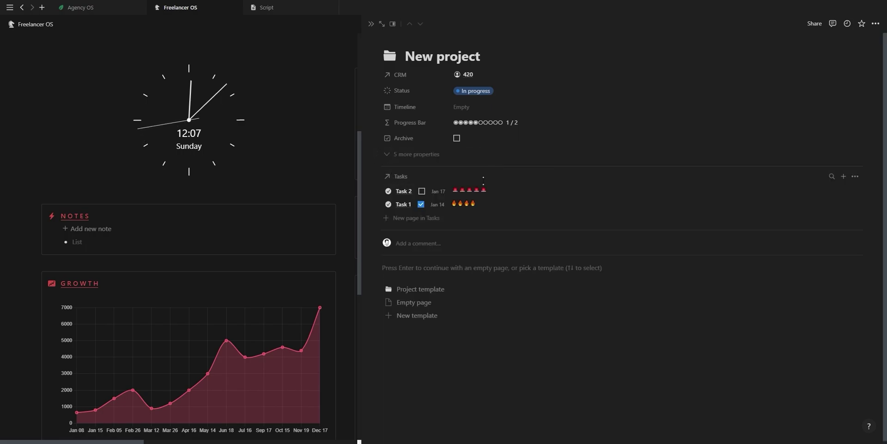
{"action": "left_click", "coordinate": [386, 180]}
{"action": "mouse_move", "coordinate": [420, 192]}
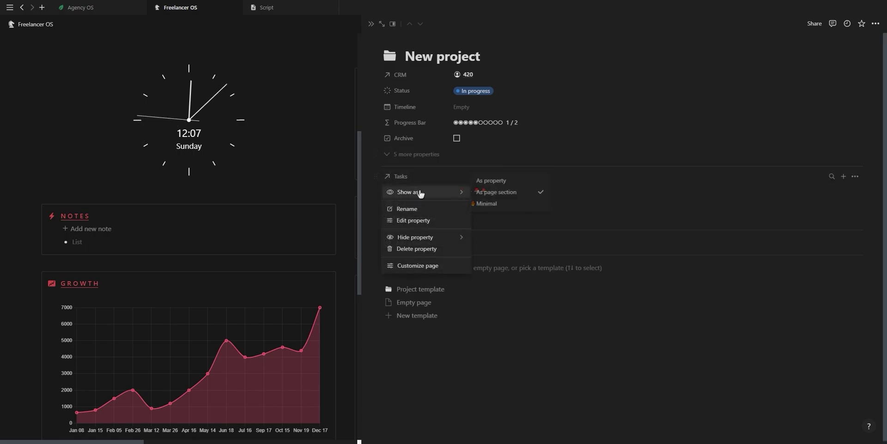
{"action": "left_click", "coordinate": [470, 200]}
{"action": "left_click", "coordinate": [401, 200]}
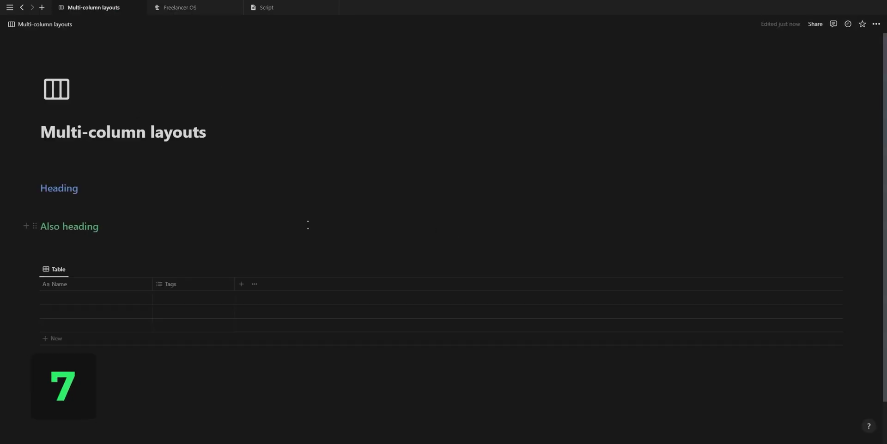
Place Heading, Also heading and the table in three side-by-side columns, widening the table
{"action": "left_click_drag", "start_coordinate": [37, 226], "coordinate": [25, 193]}
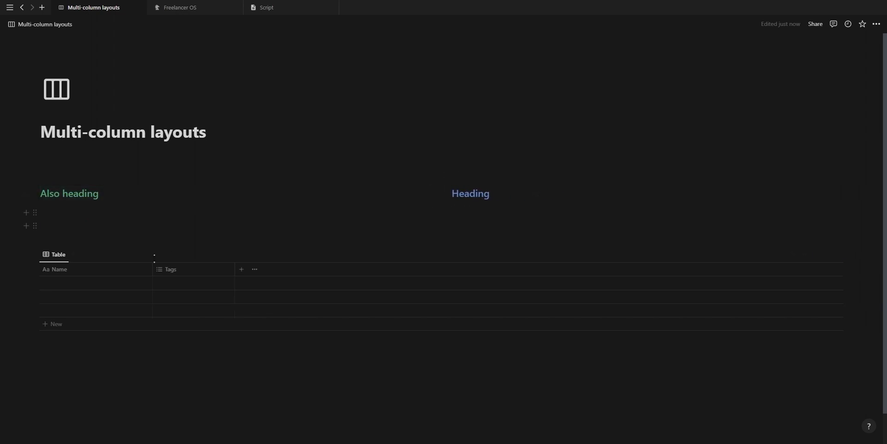
{"action": "key", "text": "Return"}
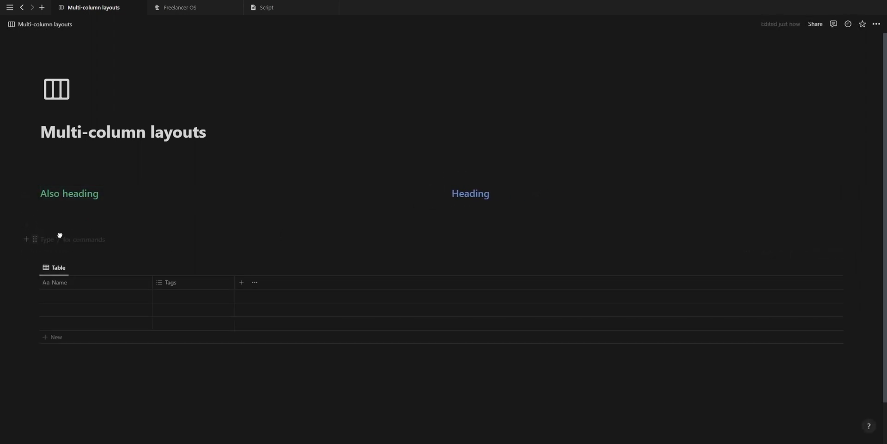
{"action": "left_click_drag", "start_coordinate": [69, 233], "coordinate": [855, 187]}
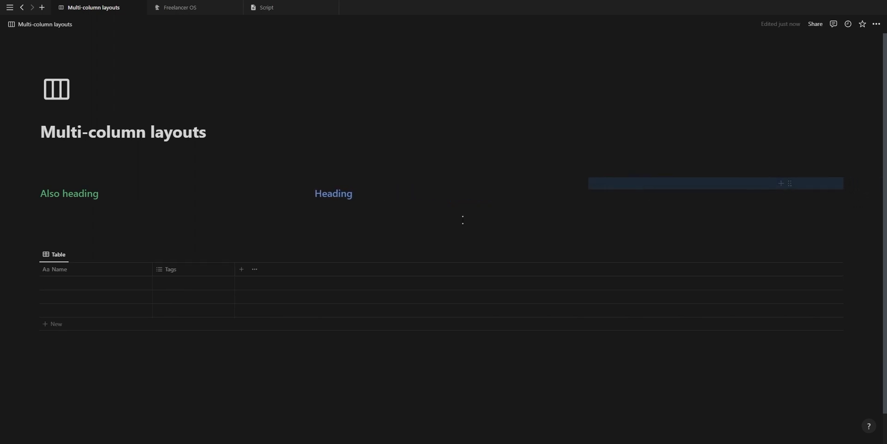
{"action": "mouse_move", "coordinate": [29, 255]}
{"action": "left_click_drag", "start_coordinate": [50, 254], "coordinate": [612, 179]}
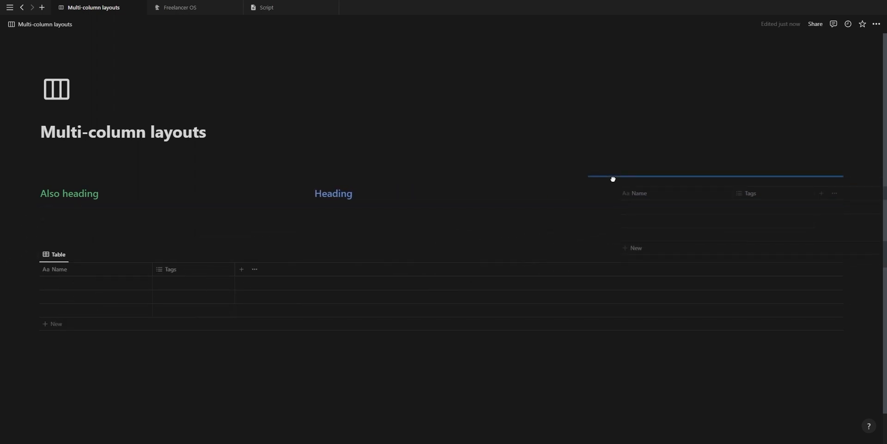
{"action": "left_click_drag", "start_coordinate": [573, 222], "coordinate": [506, 225]}
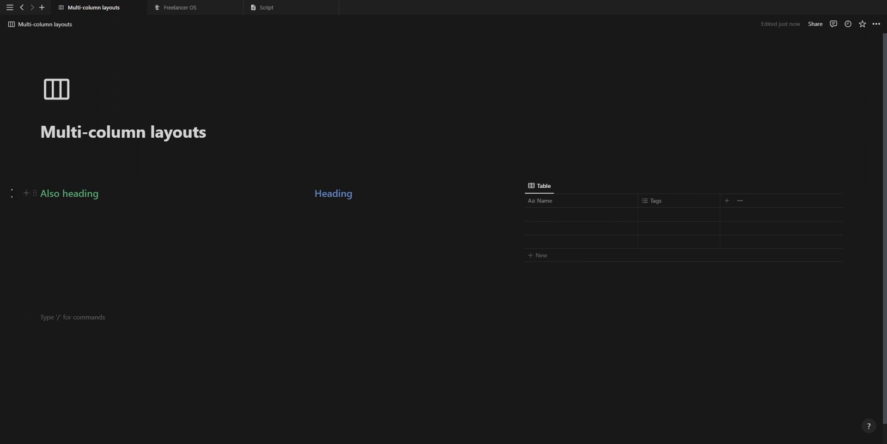
Create a toggle holding a pasted copy of the two heading columns
{"action": "left_click_drag", "start_coordinate": [12, 194], "coordinate": [350, 192]}
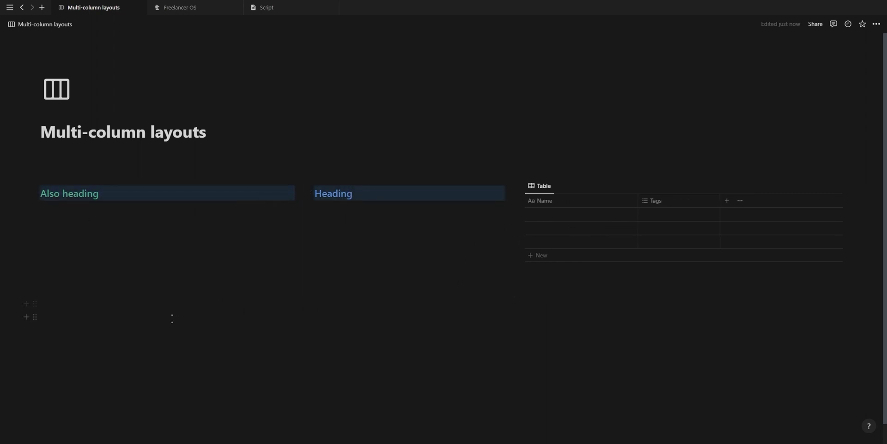
{"action": "left_click", "coordinate": [170, 323]}
{"action": "type", "text": ">"}
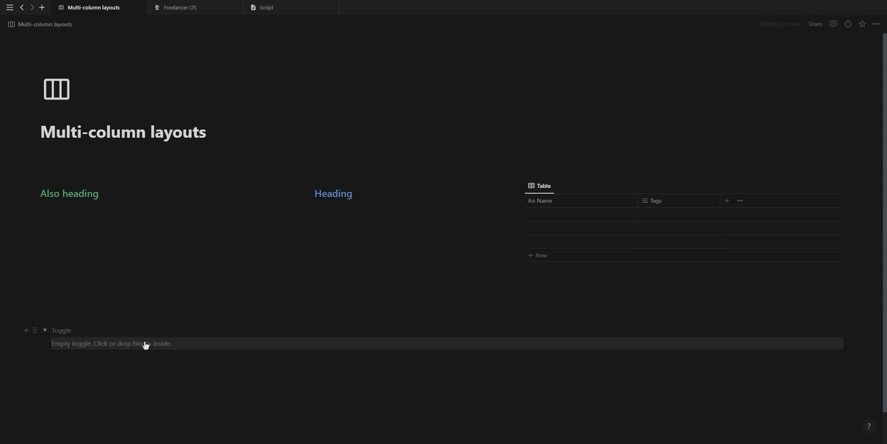
{"action": "left_click", "coordinate": [147, 342]}
{"action": "key", "text": "ctrl+v"}
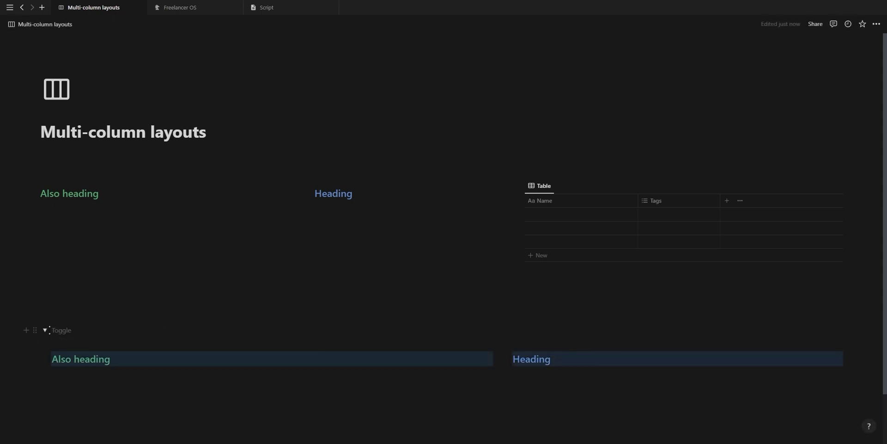
{"action": "left_click", "coordinate": [45, 330]}
Move the toggle under Also heading and turn it into a plain text block
{"action": "left_click_drag", "start_coordinate": [35, 329], "coordinate": [79, 208]}
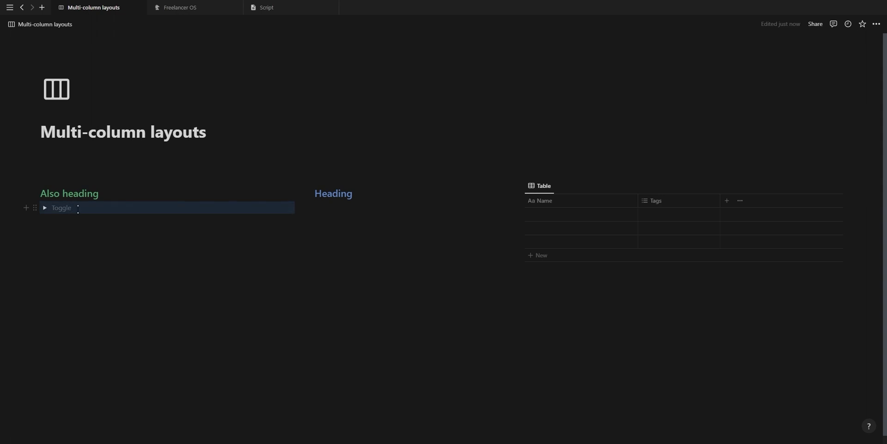
{"action": "left_click", "coordinate": [37, 208]}
{"action": "mouse_move", "coordinate": [69, 181]}
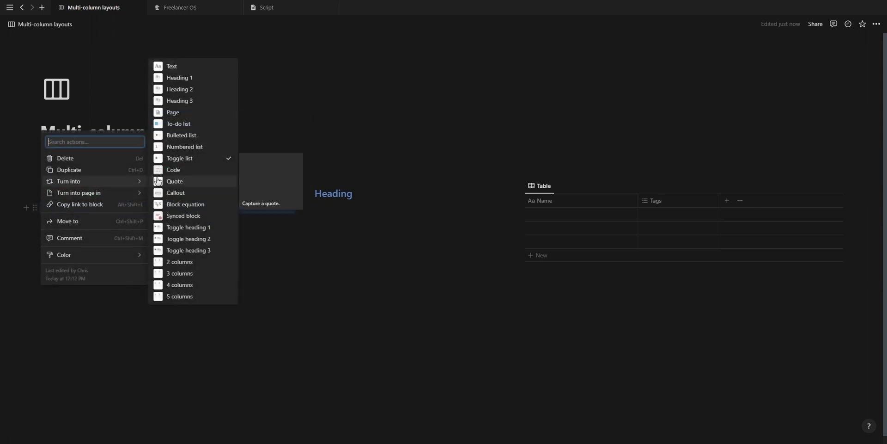
{"action": "left_click", "coordinate": [179, 68]}
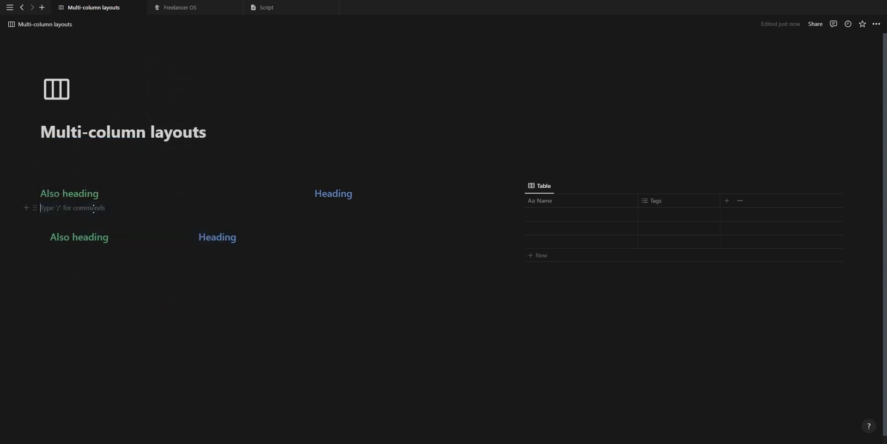
{"action": "left_click_drag", "start_coordinate": [57, 273], "coordinate": [566, 167]}
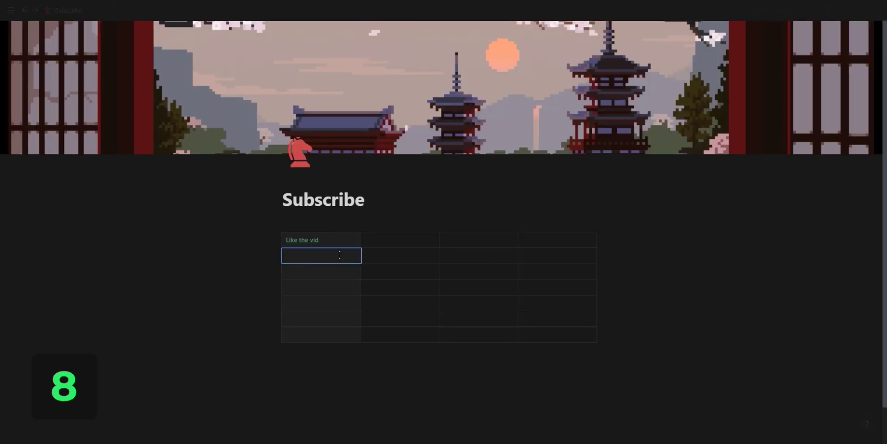
{"action": "type", "text": "@you"}
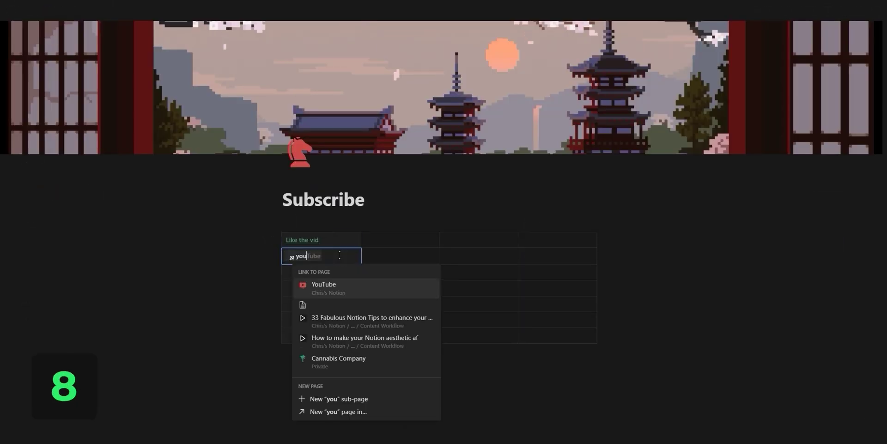
{"action": "type", "text": "tube"}
{"action": "key", "text": "Return"}
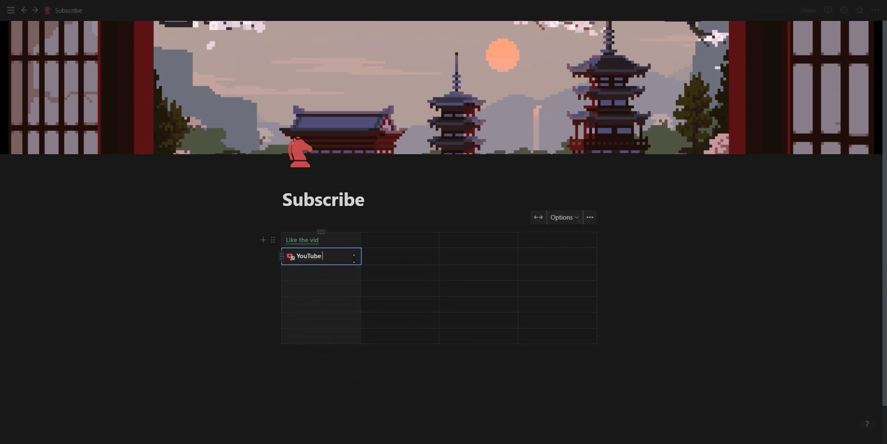
{"action": "left_click_drag", "start_coordinate": [323, 232], "coordinate": [393, 231]}
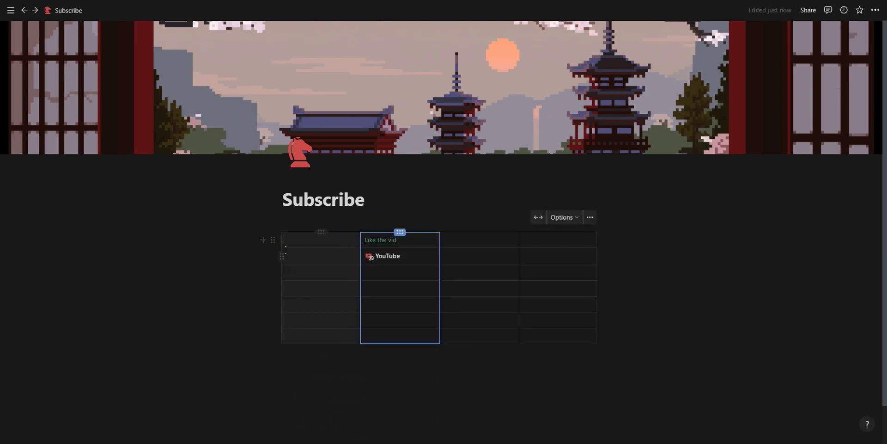
Convert the simple table into a database and look over its Filter and Sort property lists
{"action": "left_click", "coordinate": [273, 240]}
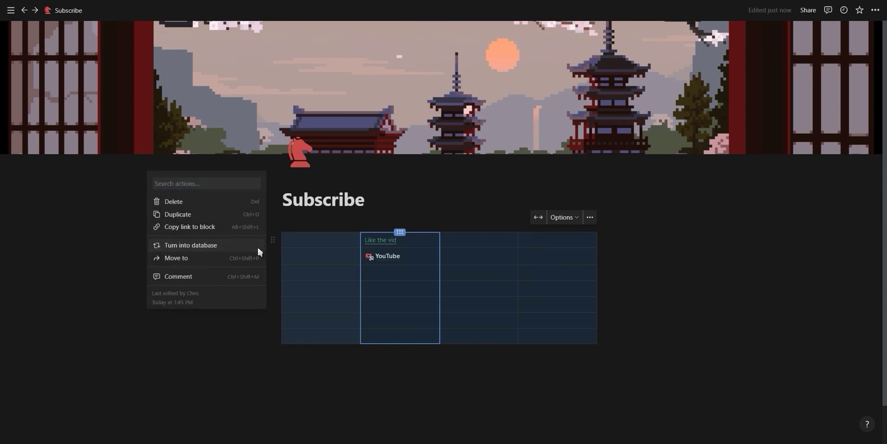
{"action": "left_click", "coordinate": [258, 247]}
{"action": "left_click", "coordinate": [499, 237]}
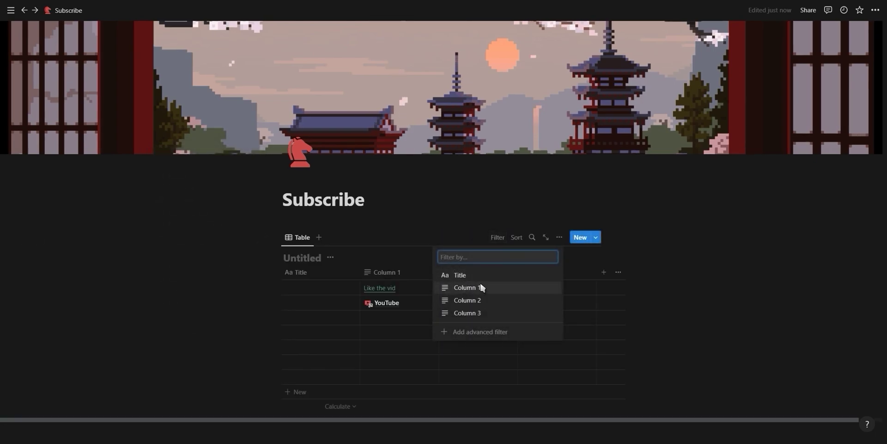
{"action": "left_click", "coordinate": [517, 237]}
{"action": "left_click", "coordinate": [380, 237]}
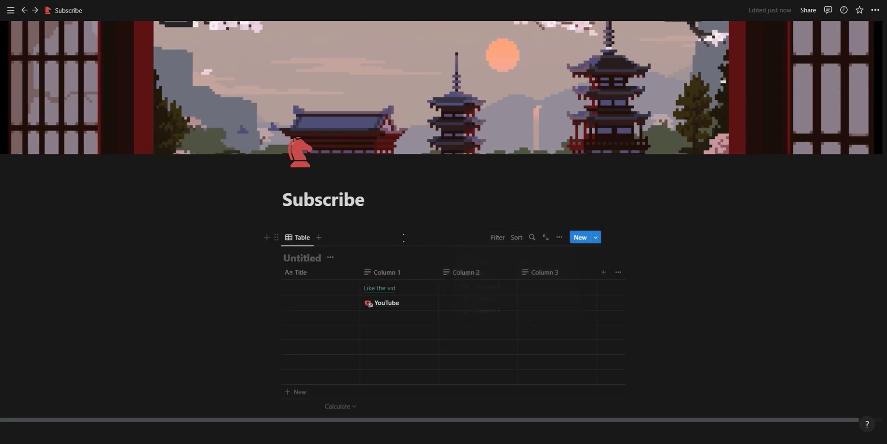
{"action": "left_click", "coordinate": [277, 236]}
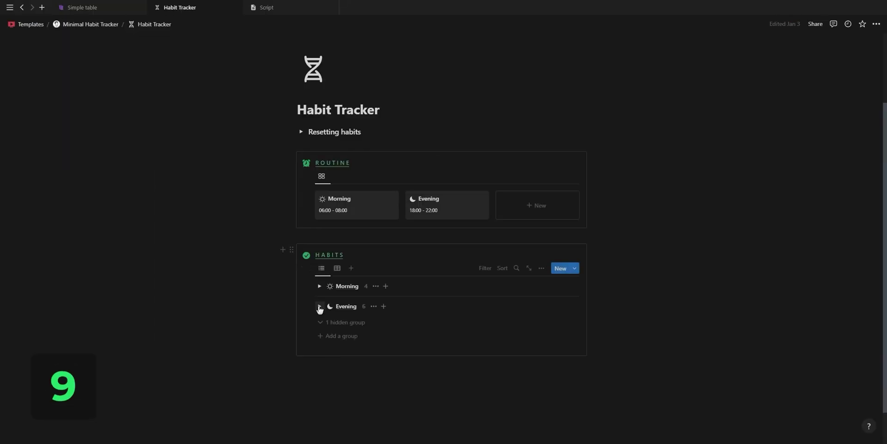
Expand the Evening and Morning habit groups and switch Habits to its table view
{"action": "left_click", "coordinate": [320, 307]}
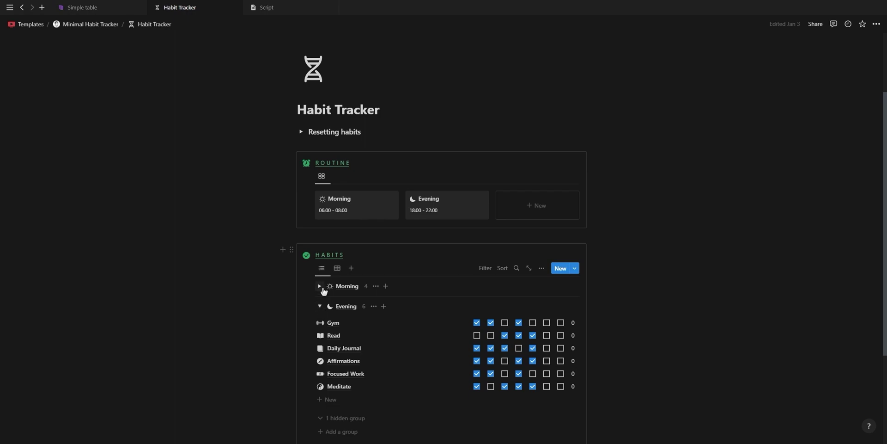
{"action": "left_click", "coordinate": [319, 286]}
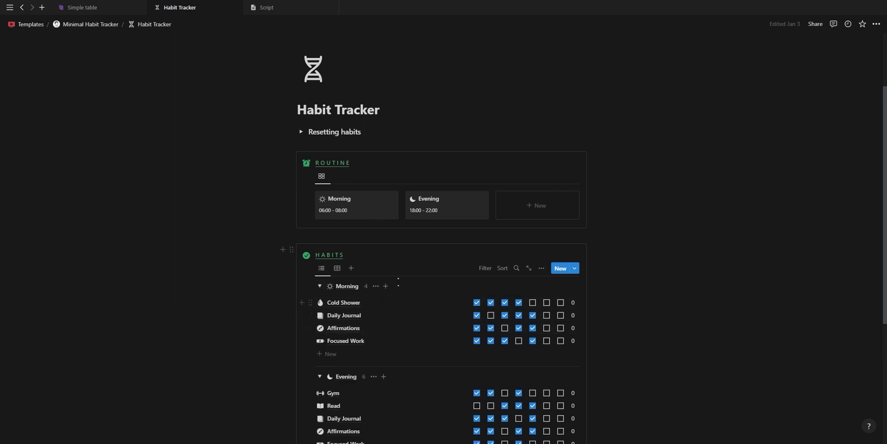
{"action": "left_click", "coordinate": [341, 271]}
Clear every Mo and Tu checkbox by dragging down each day column
{"action": "scroll", "coordinate": [375, 254], "scroll_direction": "down", "scroll_amount": 2}
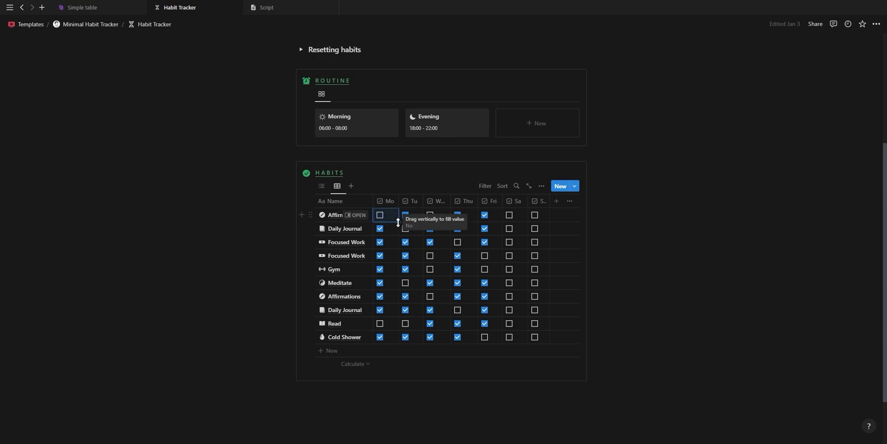
{"action": "left_click_drag", "start_coordinate": [393, 332], "coordinate": [394, 335]}
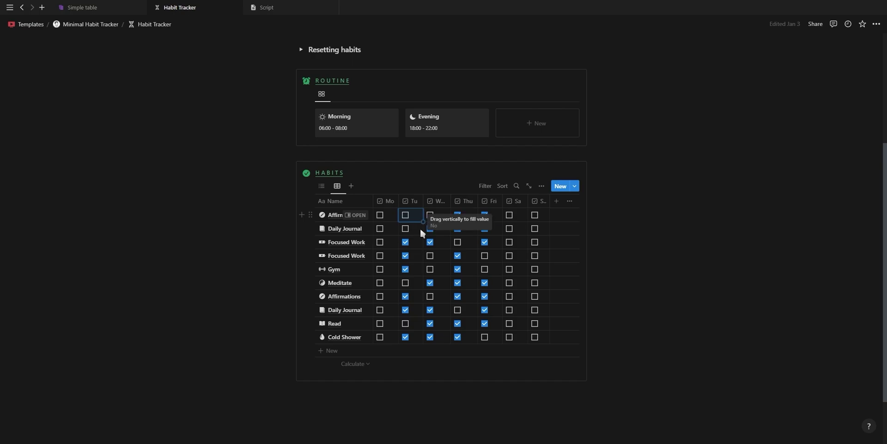
{"action": "left_click_drag", "start_coordinate": [413, 332], "coordinate": [414, 337]}
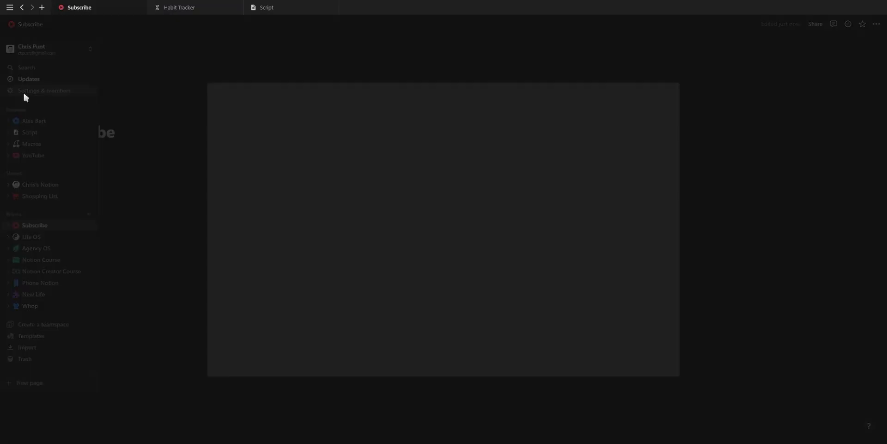
Browse the Earn credit, Billing and workspace Settings pages and select the public domain name
{"action": "left_click", "coordinate": [247, 152]}
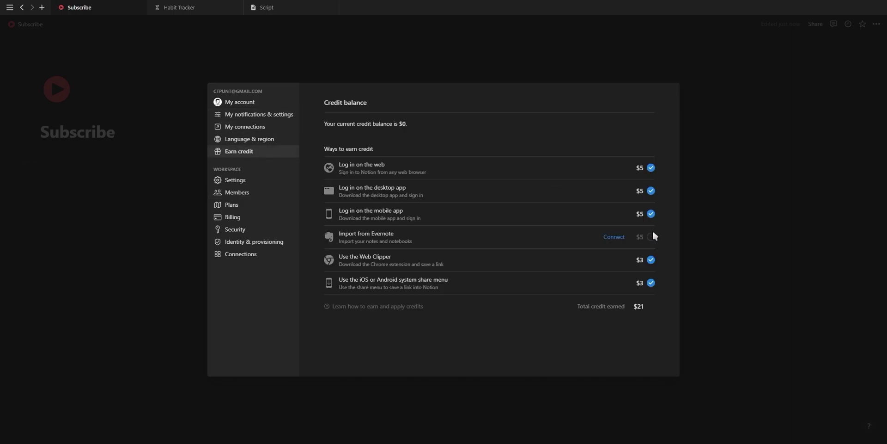
{"action": "left_click", "coordinate": [279, 218]}
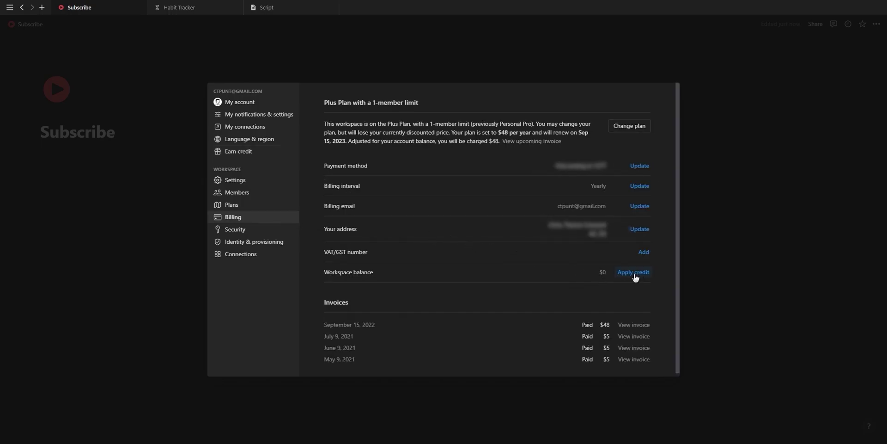
{"action": "left_click", "coordinate": [262, 186]}
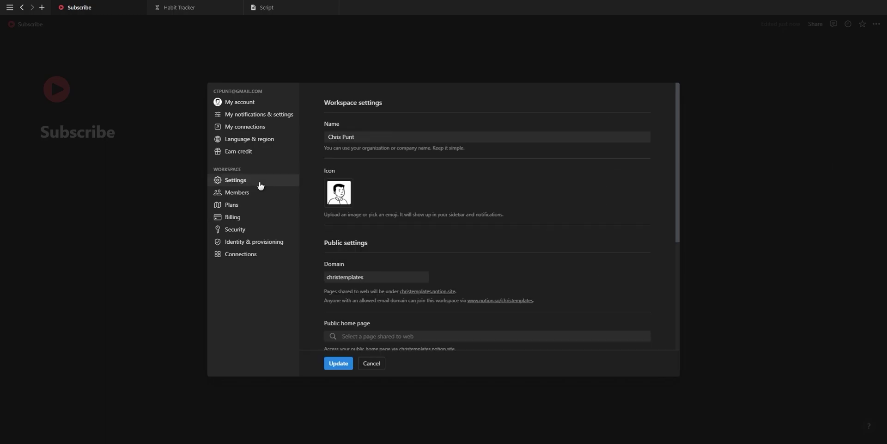
{"action": "double_click", "coordinate": [346, 276]}
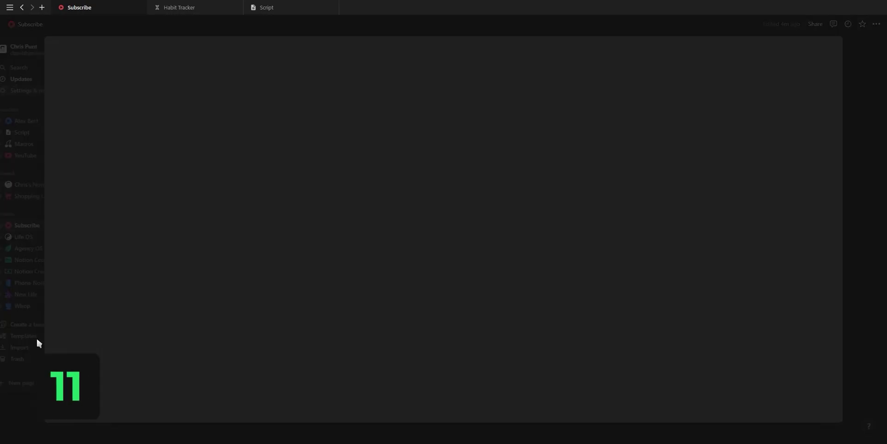
Scroll through Notion's built-in Templates list
{"action": "scroll", "coordinate": [144, 257], "scroll_direction": "down", "scroll_amount": 1}
{"action": "scroll", "coordinate": [145, 258], "scroll_direction": "down", "scroll_amount": 1}
{"action": "scroll", "coordinate": [134, 231], "scroll_direction": "down", "scroll_amount": 2}
{"action": "scroll", "coordinate": [125, 212], "scroll_direction": "down", "scroll_amount": 3}
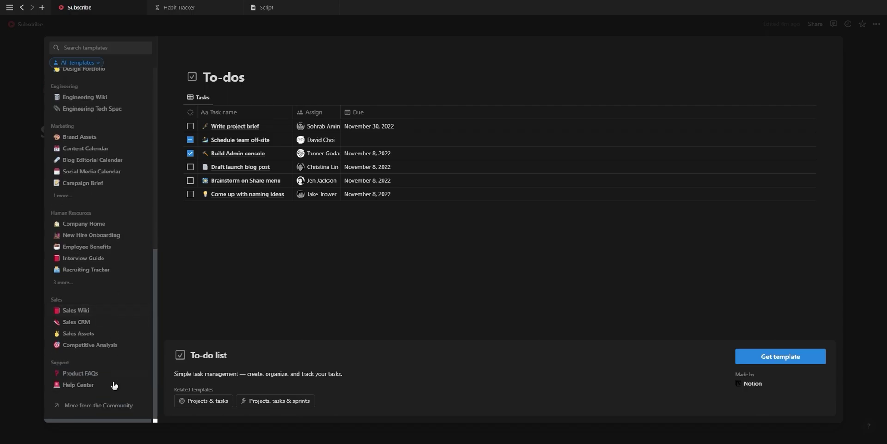
Open the online Notion Template Gallery and scroll through its featured templates
{"action": "left_click", "coordinate": [104, 405]}
{"action": "scroll", "coordinate": [852, 225], "scroll_direction": "down", "scroll_amount": 2}
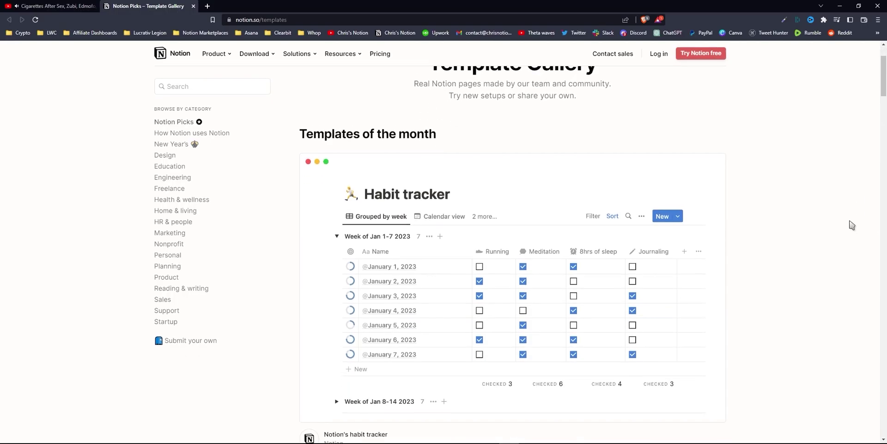
{"action": "scroll", "coordinate": [852, 225], "scroll_direction": "down", "scroll_amount": 2}
{"action": "scroll", "coordinate": [851, 226], "scroll_direction": "down", "scroll_amount": 4}
{"action": "scroll", "coordinate": [852, 225], "scroll_direction": "down", "scroll_amount": 3}
{"action": "scroll", "coordinate": [852, 225], "scroll_direction": "down", "scroll_amount": 3}
{"action": "scroll", "coordinate": [852, 225], "scroll_direction": "down", "scroll_amount": 3}
{"action": "scroll", "coordinate": [851, 225], "scroll_direction": "down", "scroll_amount": 4}
{"action": "scroll", "coordinate": [852, 225], "scroll_direction": "down", "scroll_amount": 5}
{"action": "scroll", "coordinate": [852, 225], "scroll_direction": "down", "scroll_amount": 4}
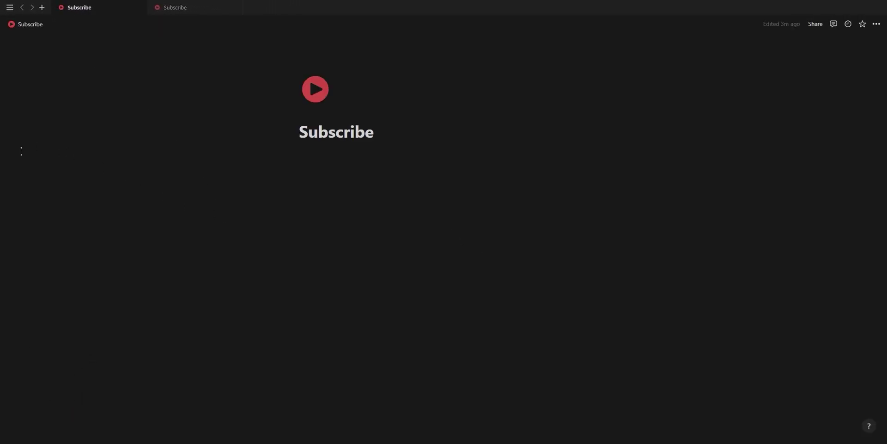
From Life OS, open the 9 Things you can do with Notion project in a new window
{"action": "left_click", "coordinate": [28, 214]}
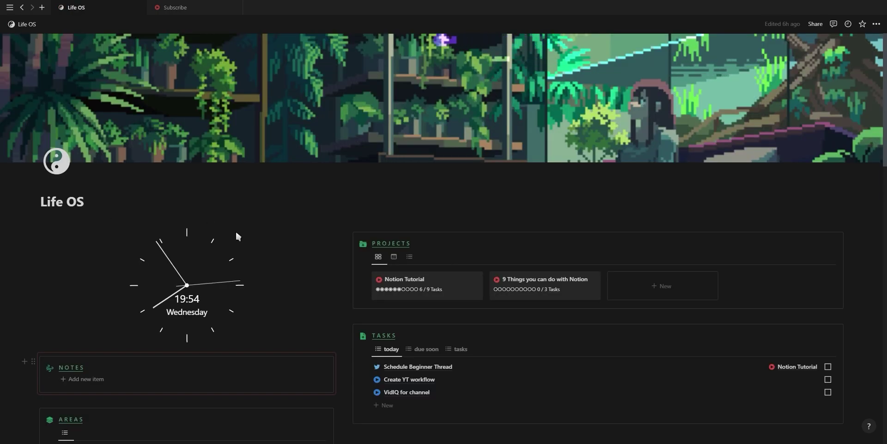
{"action": "right_click", "coordinate": [537, 289]}
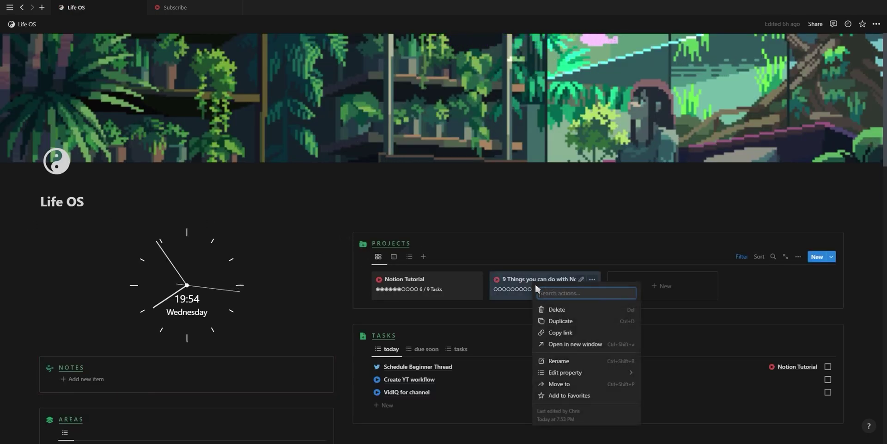
{"action": "left_click", "coordinate": [561, 344]}
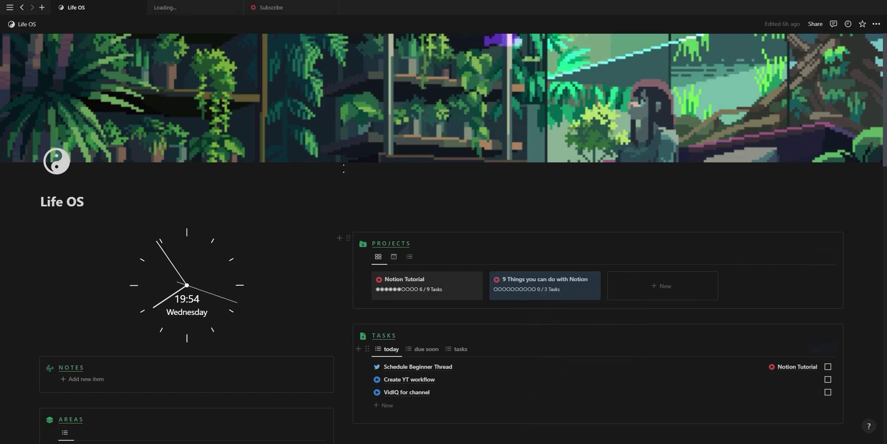
In the 9 Things tab, preview the Script task and then close the preview
{"action": "left_click", "coordinate": [189, 5]}
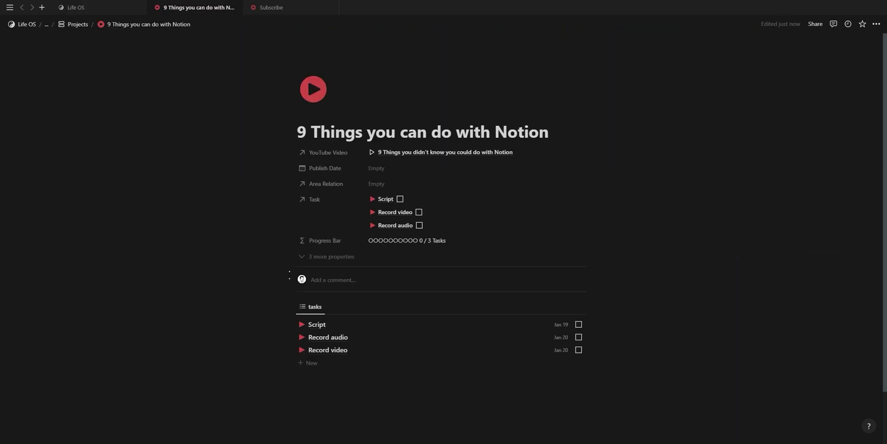
{"action": "left_click", "coordinate": [334, 323]}
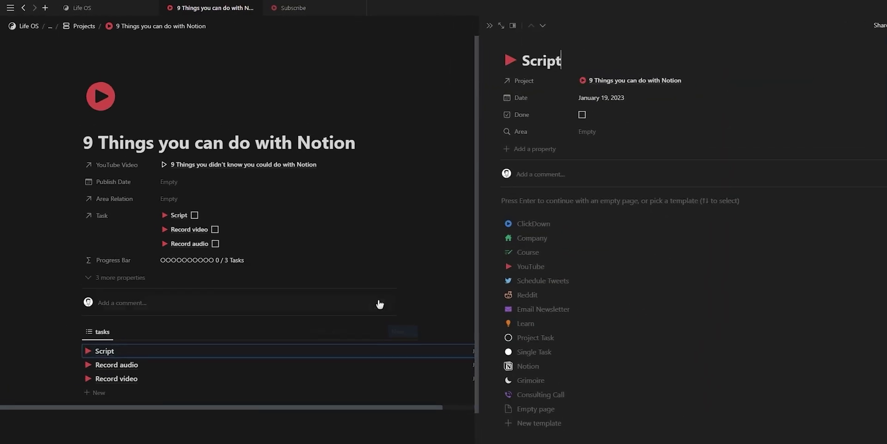
{"action": "left_click", "coordinate": [23, 8]}
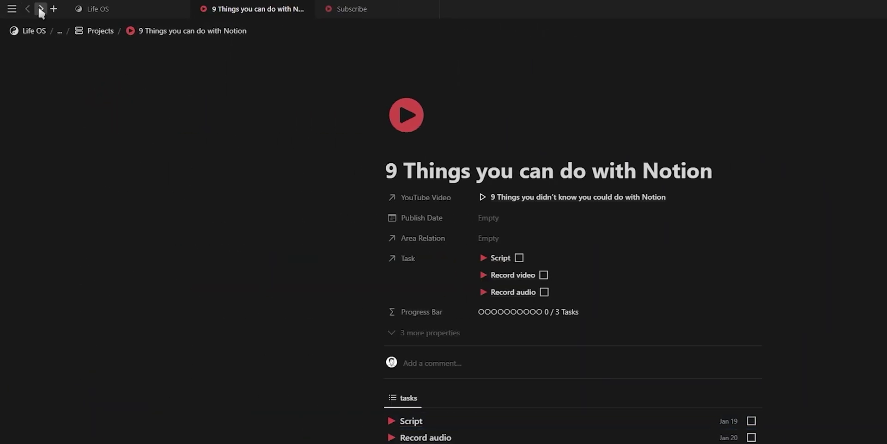
Check the Notes add-item button settings and use it to add new list items
{"action": "left_click", "coordinate": [40, 10]}
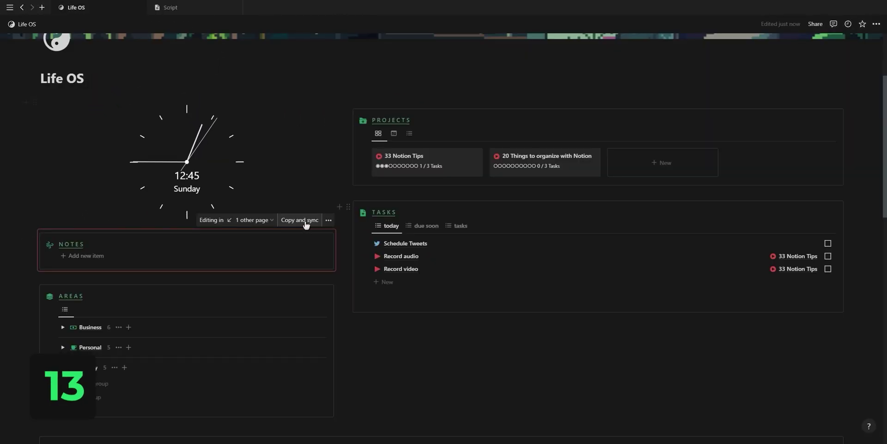
{"action": "left_click", "coordinate": [309, 255]}
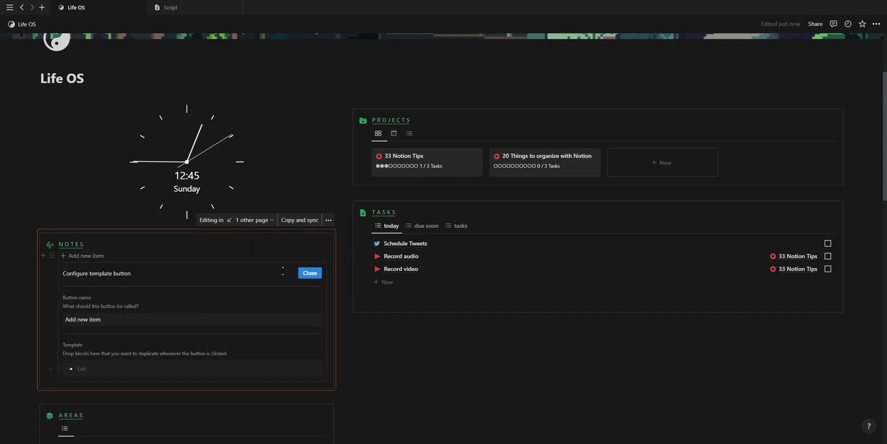
{"action": "left_click", "coordinate": [310, 274]}
{"action": "left_click", "coordinate": [129, 262]}
Sync the Notes block to Phone Notion, add 'New note' there, and drag it into Tasks
{"action": "left_click", "coordinate": [294, 220]}
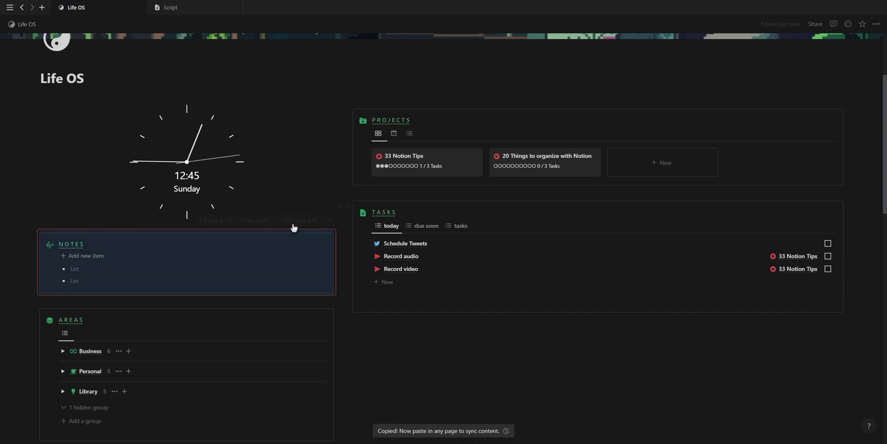
{"action": "left_click", "coordinate": [29, 259]}
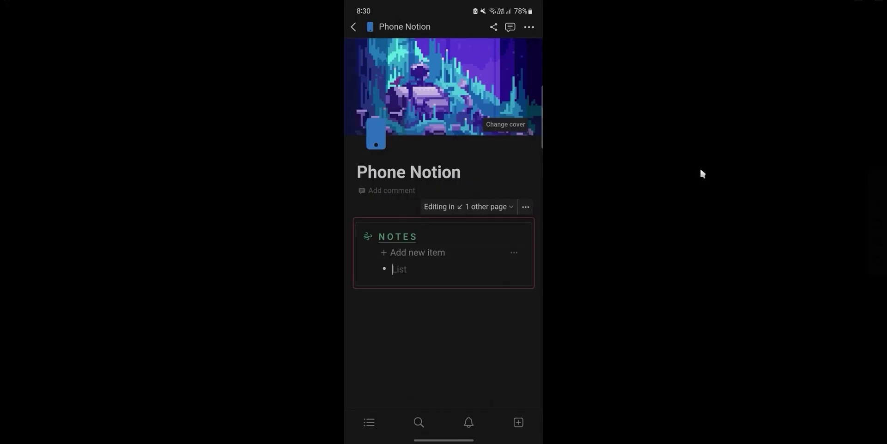
{"action": "type", "text": "New note"}
{"action": "key", "text": "Escape"}
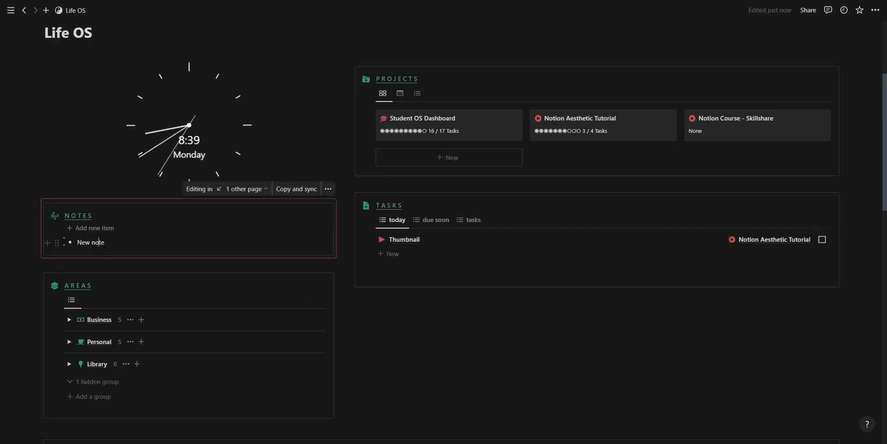
{"action": "left_click_drag", "start_coordinate": [56, 242], "coordinate": [382, 249]}
Switch New note's icon picker from emojis to icons, then close it
{"action": "left_click", "coordinate": [382, 253]}
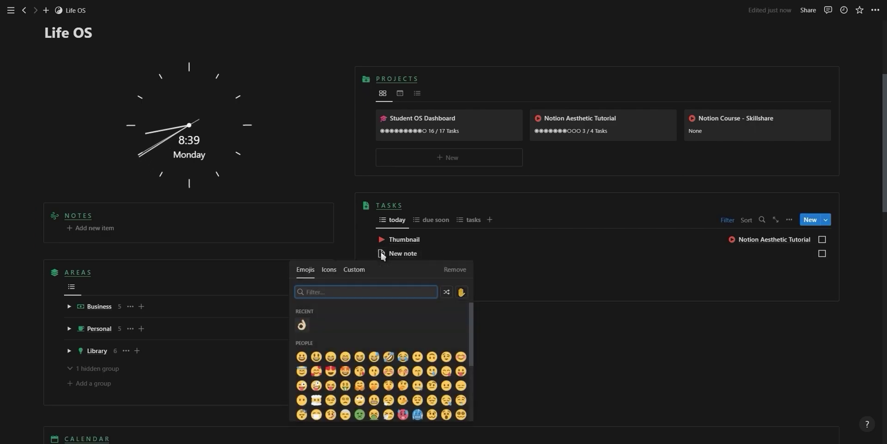
{"action": "left_click", "coordinate": [334, 273]}
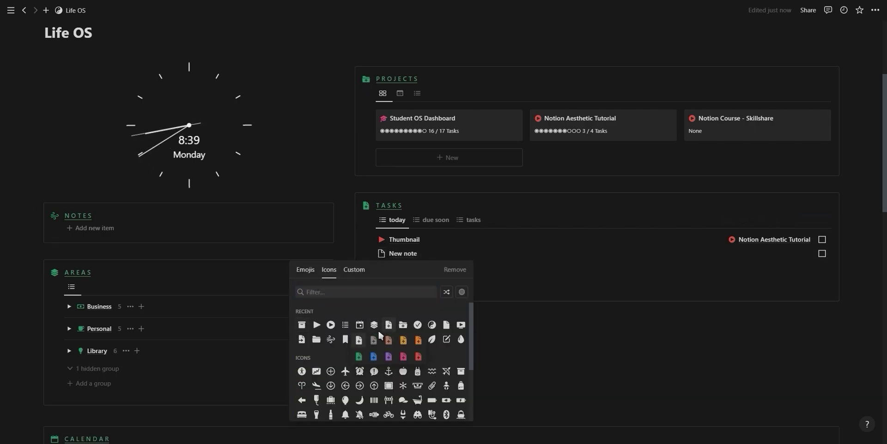
{"action": "left_click", "coordinate": [763, 337]}
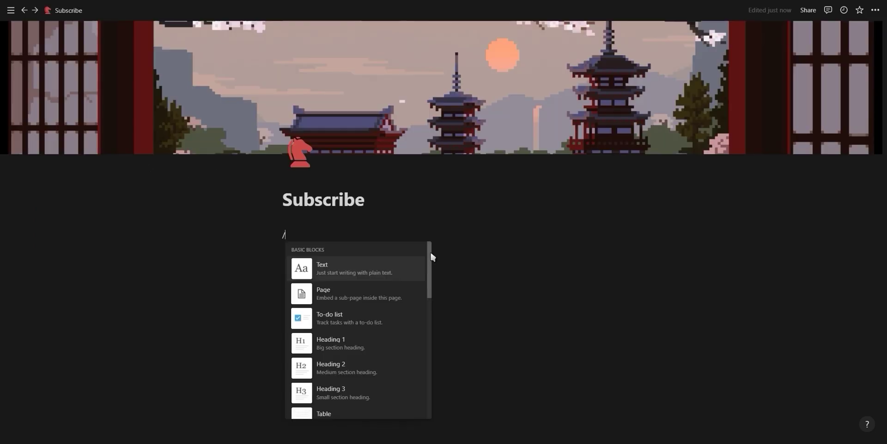
Scroll through the slash-command block list on Subscribe, then dismiss it
{"action": "scroll", "coordinate": [431, 257], "scroll_direction": "down", "scroll_amount": 3}
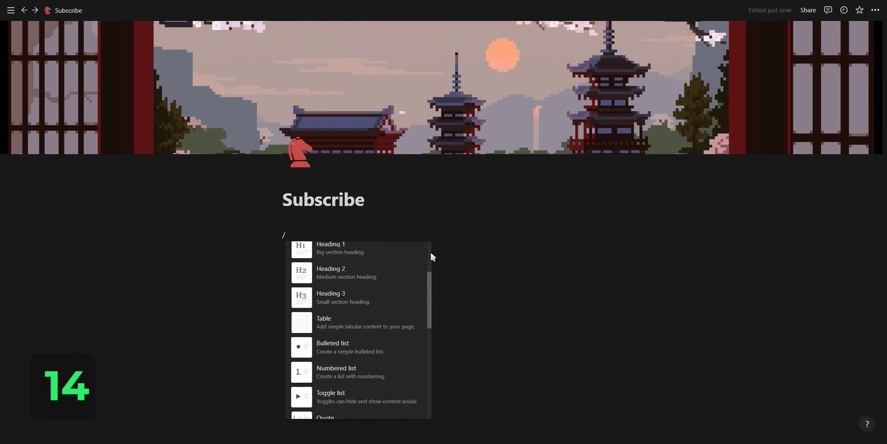
{"action": "scroll", "coordinate": [431, 257], "scroll_direction": "down", "scroll_amount": 1}
{"action": "scroll", "coordinate": [431, 257], "scroll_direction": "down", "scroll_amount": 3}
{"action": "scroll", "coordinate": [431, 257], "scroll_direction": "down", "scroll_amount": 4}
{"action": "scroll", "coordinate": [431, 254], "scroll_direction": "down", "scroll_amount": 2}
{"action": "scroll", "coordinate": [431, 254], "scroll_direction": "down", "scroll_amount": 3}
{"action": "scroll", "coordinate": [431, 254], "scroll_direction": "down", "scroll_amount": 3}
{"action": "scroll", "coordinate": [431, 257], "scroll_direction": "down", "scroll_amount": 2}
{"action": "scroll", "coordinate": [431, 257], "scroll_direction": "down", "scroll_amount": 3}
{"action": "scroll", "coordinate": [430, 257], "scroll_direction": "down", "scroll_amount": 1}
{"action": "scroll", "coordinate": [431, 257], "scroll_direction": "down", "scroll_amount": 3}
{"action": "scroll", "coordinate": [430, 257], "scroll_direction": "down", "scroll_amount": 1}
{"action": "scroll", "coordinate": [431, 256], "scroll_direction": "down", "scroll_amount": 5}
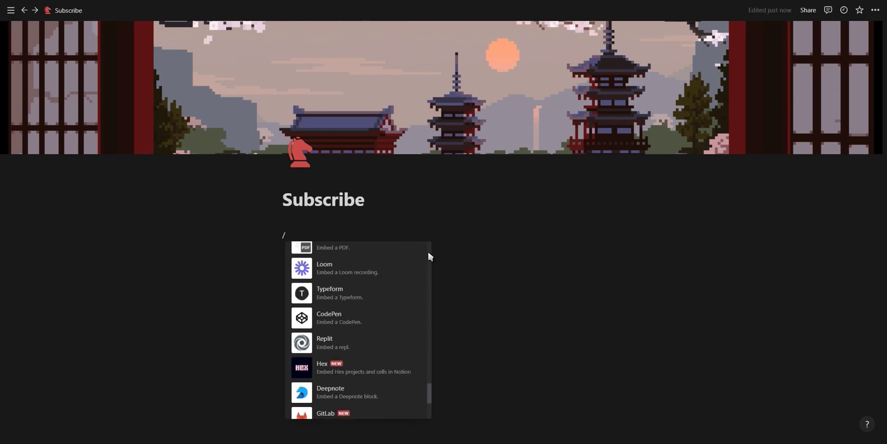
{"action": "key", "text": "BackSpace"}
Create heading, to-do, toggle, bulleted and numbered list blocks with the #, [], >, - and 1. shortcuts
{"action": "type", "text": "#"}
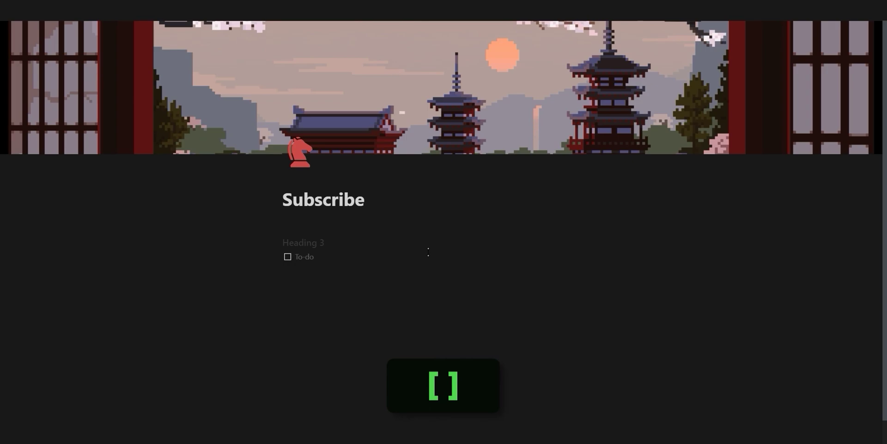
{"action": "key", "text": "Return"}
{"action": "type", "text": ">"}
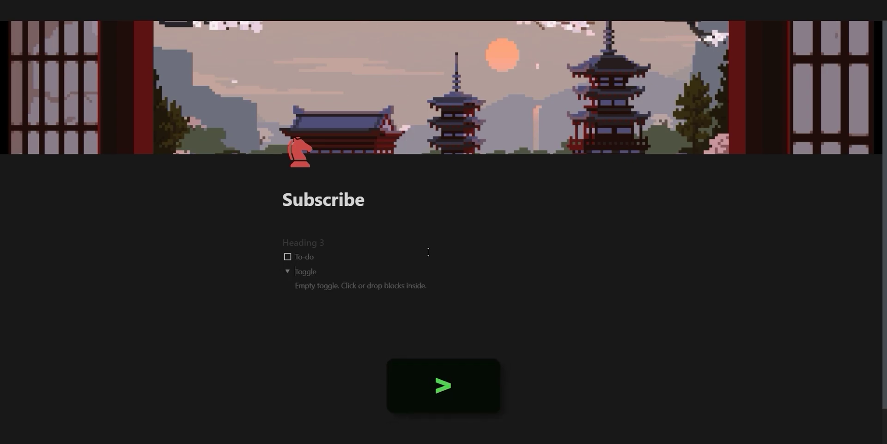
{"action": "key", "text": "Return"}
{"action": "type", "text": "-"}
{"action": "key", "text": "Return"}
{"action": "type", "text": "1."}
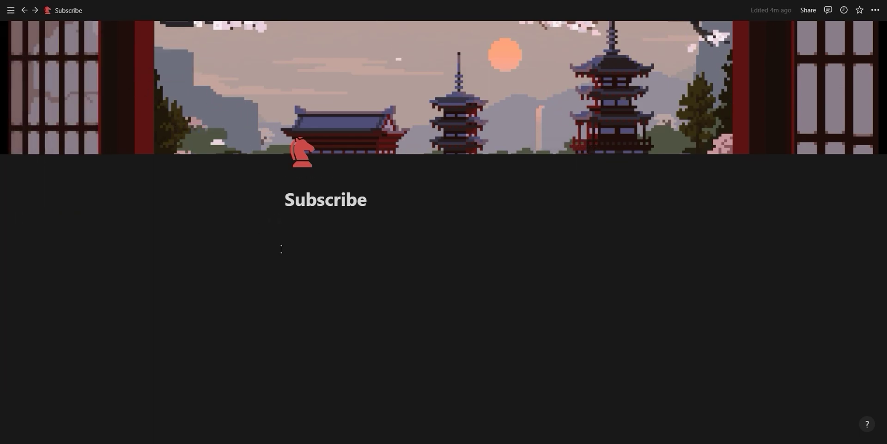
Search the workspace for 'interm' and check the Created by, In page and Date filters
{"action": "key", "text": "ctrl+k"}
{"action": "type", "text": "interm"}
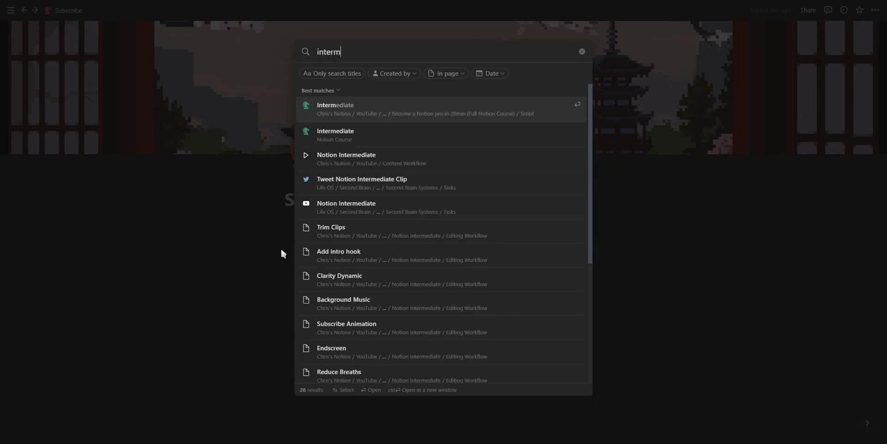
{"action": "left_click", "coordinate": [408, 74]}
{"action": "left_click", "coordinate": [395, 71]}
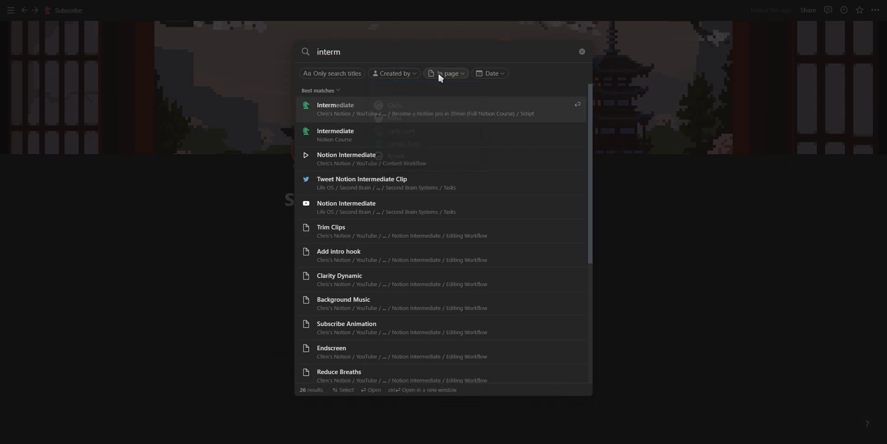
{"action": "left_click", "coordinate": [444, 75]}
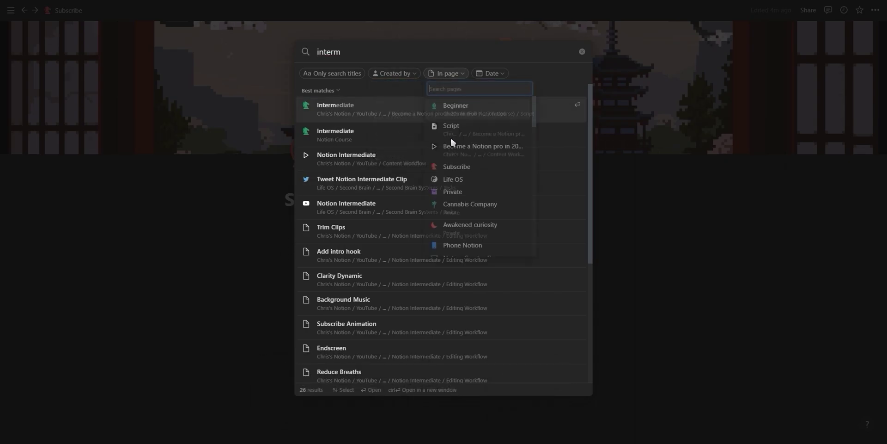
{"action": "left_click", "coordinate": [445, 72]}
{"action": "left_click", "coordinate": [499, 71]}
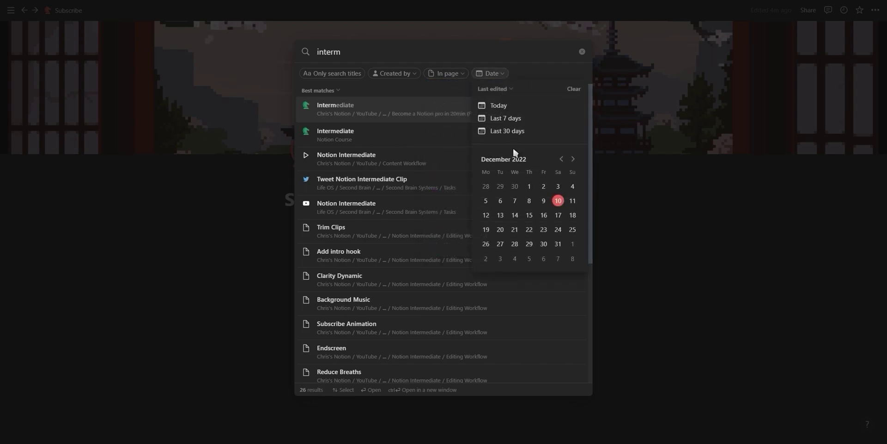
{"action": "left_click", "coordinate": [499, 74]}
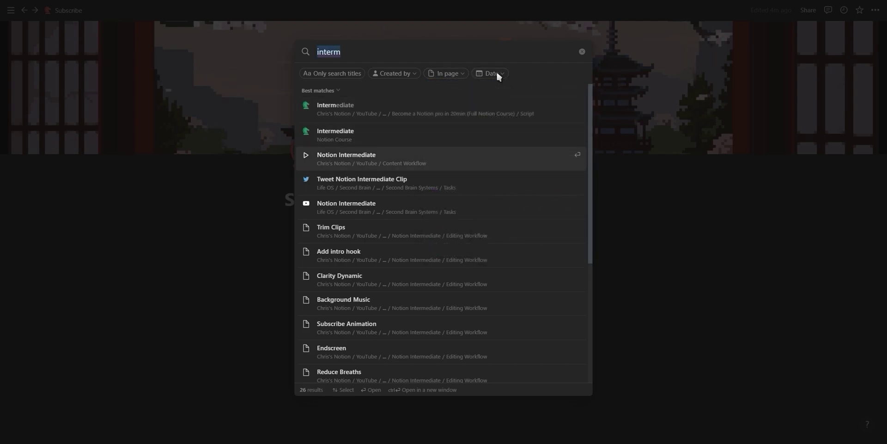
Scroll through the Life OS page and copy a link to the Tasks block
{"action": "key", "text": "Down"}
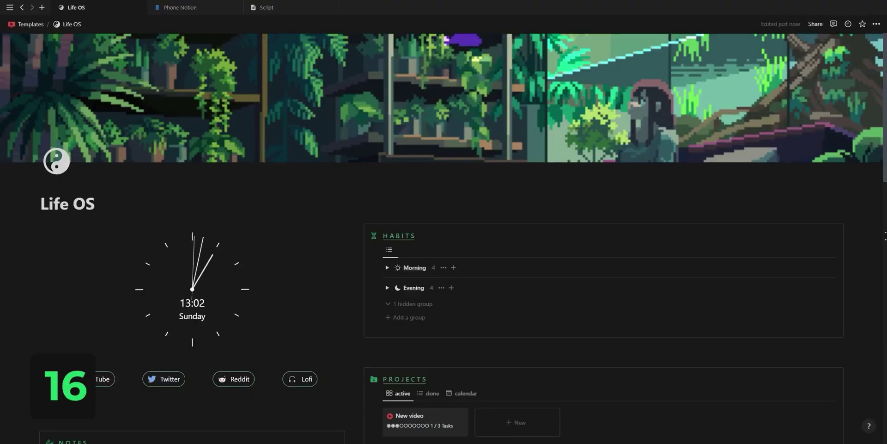
{"action": "scroll", "coordinate": [443, 238], "scroll_direction": "down", "scroll_amount": 2}
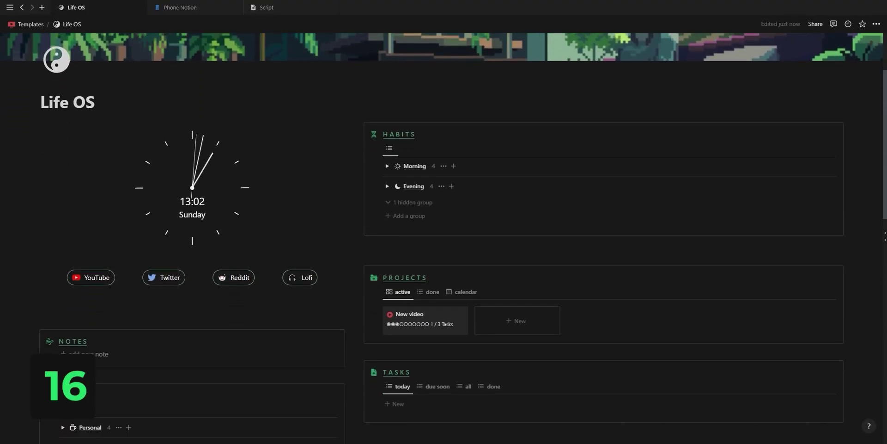
{"action": "scroll", "coordinate": [443, 238], "scroll_direction": "down", "scroll_amount": 2}
{"action": "scroll", "coordinate": [444, 239], "scroll_direction": "down", "scroll_amount": 1}
{"action": "scroll", "coordinate": [444, 239], "scroll_direction": "down", "scroll_amount": 1}
{"action": "scroll", "coordinate": [444, 239], "scroll_direction": "down", "scroll_amount": 3}
{"action": "scroll", "coordinate": [780, 191], "scroll_direction": "down", "scroll_amount": 1}
{"action": "scroll", "coordinate": [780, 192], "scroll_direction": "down", "scroll_amount": 2}
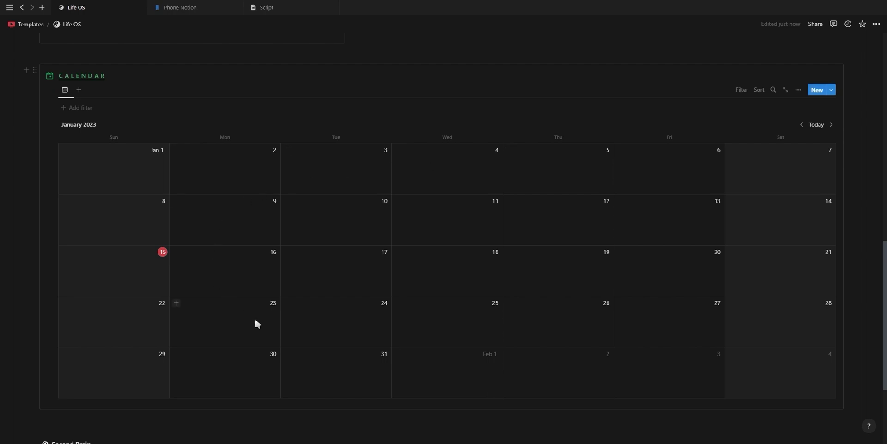
{"action": "scroll", "coordinate": [571, 300], "scroll_direction": "up", "scroll_amount": 3}
{"action": "scroll", "coordinate": [566, 298], "scroll_direction": "up", "scroll_amount": 2}
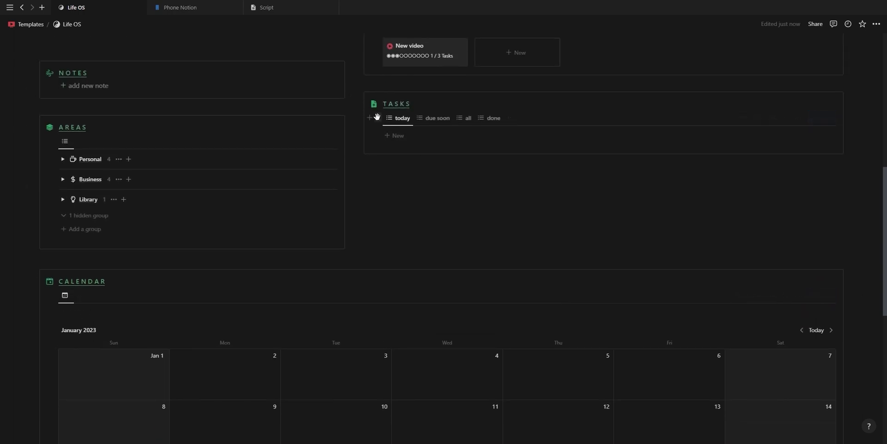
{"action": "left_click", "coordinate": [377, 117]}
{"action": "left_click", "coordinate": [296, 72]}
Add a single-task-template task on January 16 and stretch it across Jan 16–18
{"action": "scroll", "coordinate": [318, 268], "scroll_direction": "down", "scroll_amount": 1}
{"action": "scroll", "coordinate": [319, 271], "scroll_direction": "down", "scroll_amount": 2}
{"action": "scroll", "coordinate": [319, 271], "scroll_direction": "down", "scroll_amount": 3}
{"action": "left_click", "coordinate": [176, 170]}
{"action": "type", "text": "new task"}
{"action": "left_click", "coordinate": [327, 265]}
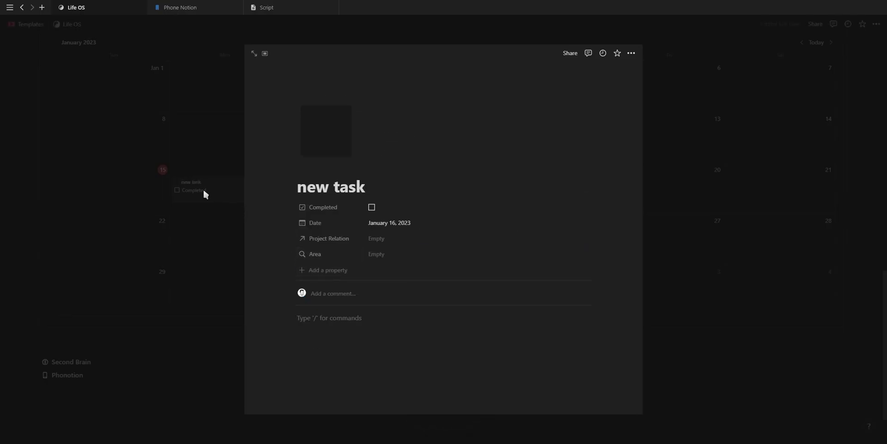
{"action": "left_click", "coordinate": [203, 188]}
{"action": "left_click_drag", "start_coordinate": [277, 191], "coordinate": [412, 196]}
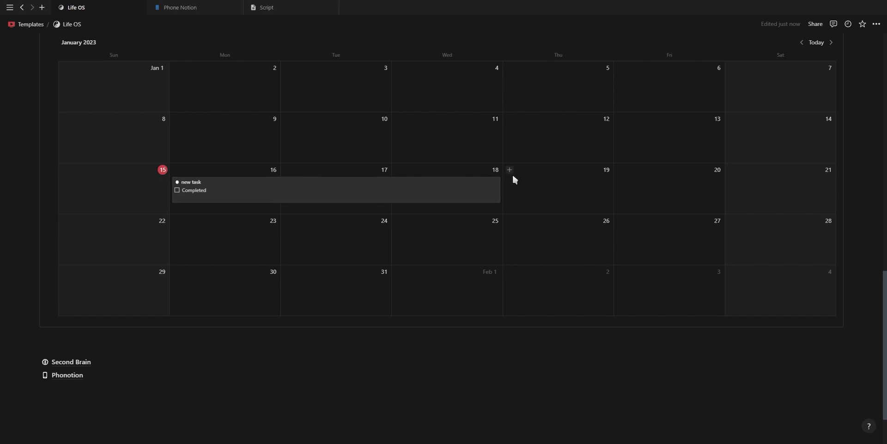
Add a YouTube-template task linked to New video and place it on Jan 24–25
{"action": "left_click", "coordinate": [511, 170]}
{"action": "type", "text": "new task"}
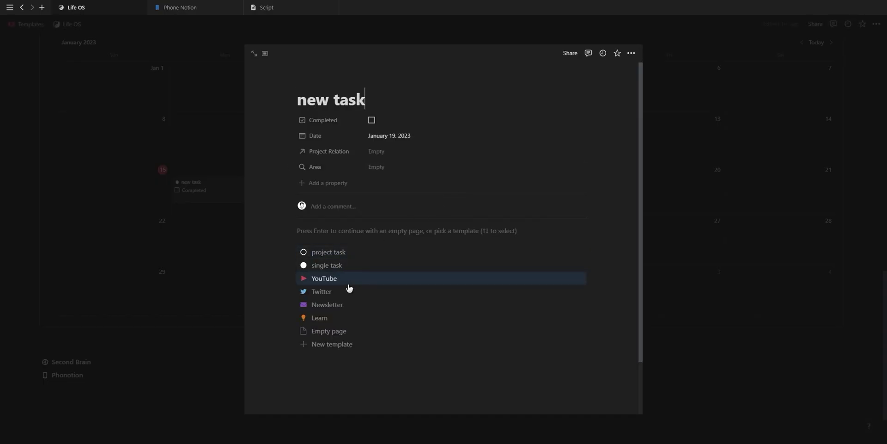
{"action": "left_click", "coordinate": [349, 279]}
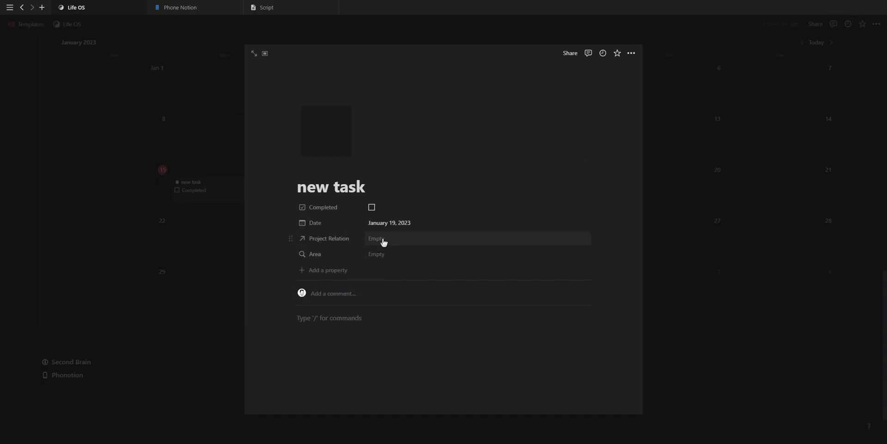
{"action": "left_click", "coordinate": [384, 238]}
{"action": "left_click", "coordinate": [393, 266]}
{"action": "left_click", "coordinate": [648, 198]}
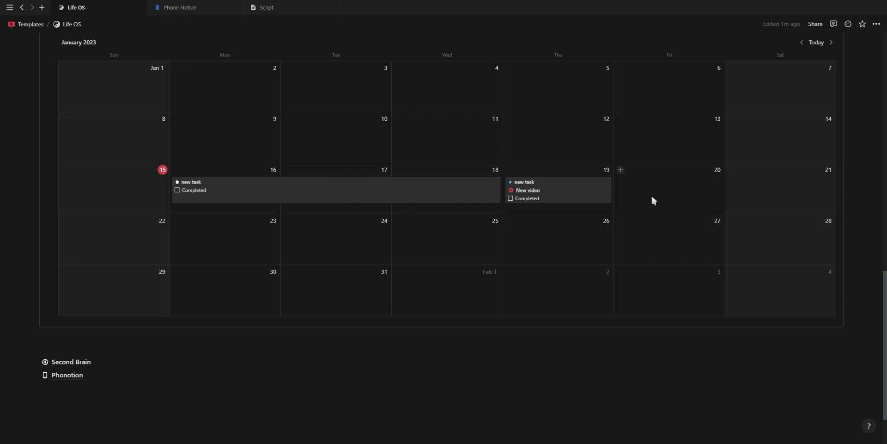
{"action": "left_click_drag", "start_coordinate": [608, 196], "coordinate": [675, 195]}
{"action": "mouse_move", "coordinate": [539, 194]}
{"action": "left_mouse_down"}
{"action": "mouse_move", "coordinate": [308, 250]}
{"action": "mouse_move", "coordinate": [421, 264]}
{"action": "left_mouse_up"}
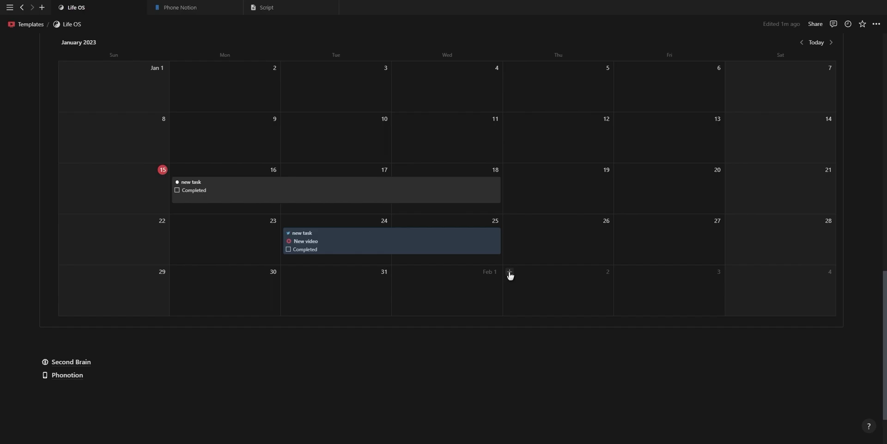
Unstar 33 Fabulous Notion Tips, then toggle its favourite status with Ctrl+Alt+Shift+F
{"action": "left_click", "coordinate": [510, 273]}
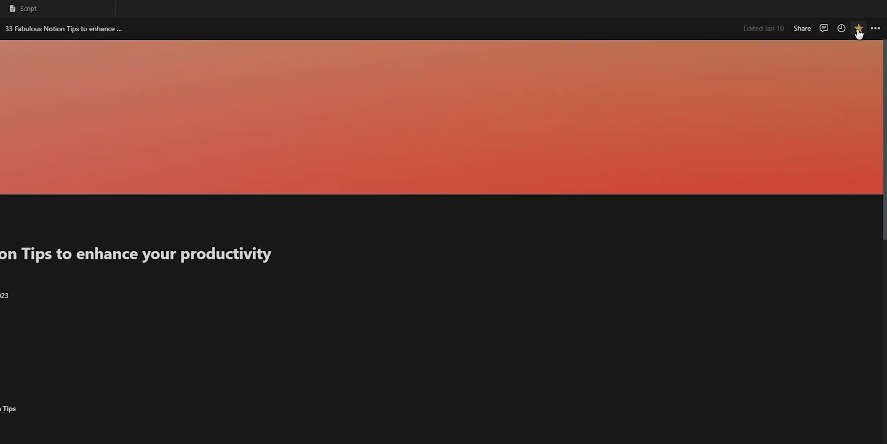
{"action": "left_click", "coordinate": [859, 29]}
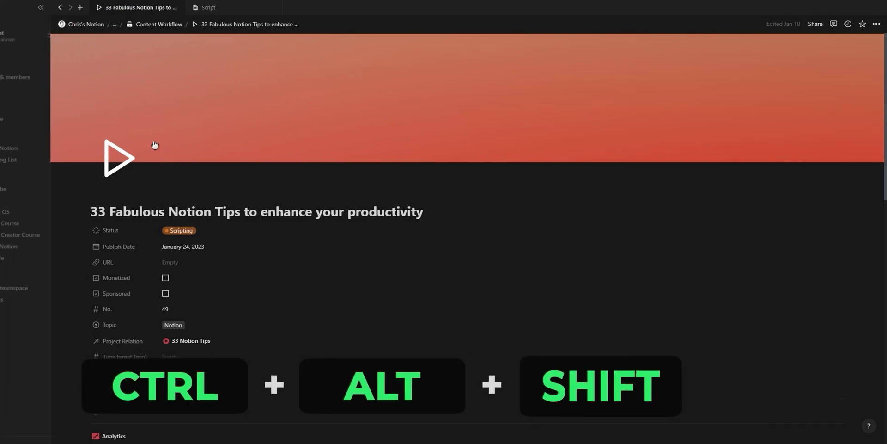
{"action": "key", "text": "ctrl+alt+shift+f"}
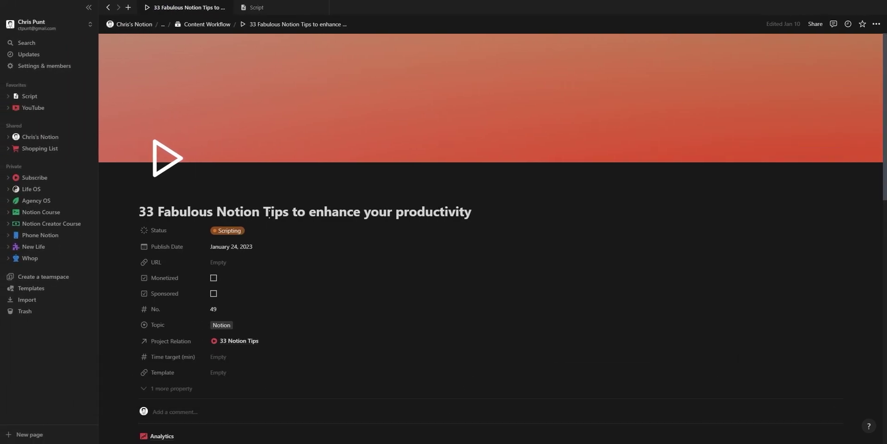
{"action": "key", "text": "ctrl+alt+shift+f"}
{"action": "key", "text": "ctrl+alt+shift+f"}
{"action": "key", "text": "ctrl+alt+shift+f"}
{"action": "key", "text": "ctrl+alt+shift+f"}
{"action": "key", "text": "ctrl+alt+shift+f"}
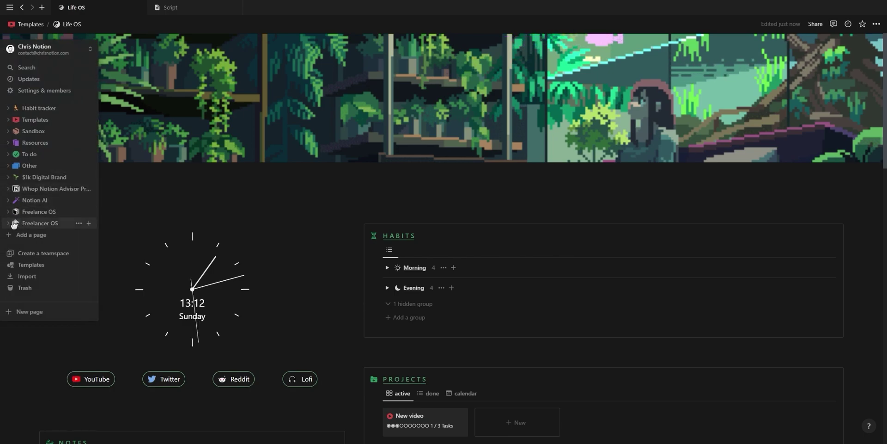
Expand Freelancer OS, Clients and Meetings in the sidebar, plus the Personal and Business groups in Areas
{"action": "left_click", "coordinate": [9, 223]}
{"action": "left_click", "coordinate": [14, 235]}
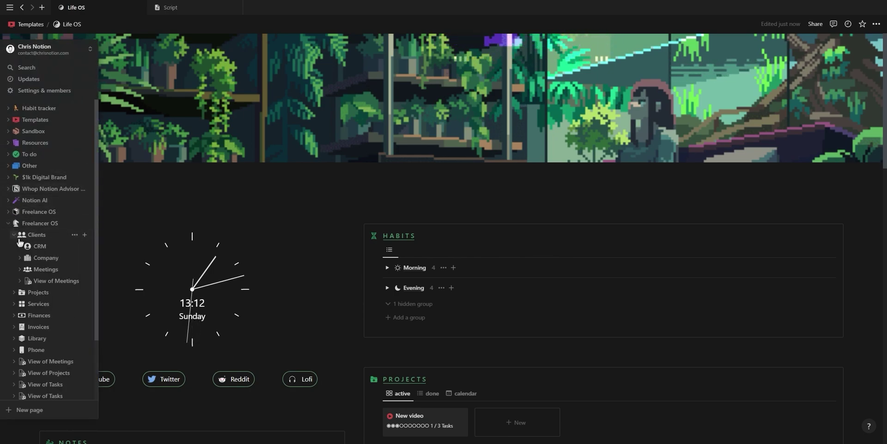
{"action": "left_click", "coordinate": [19, 269]}
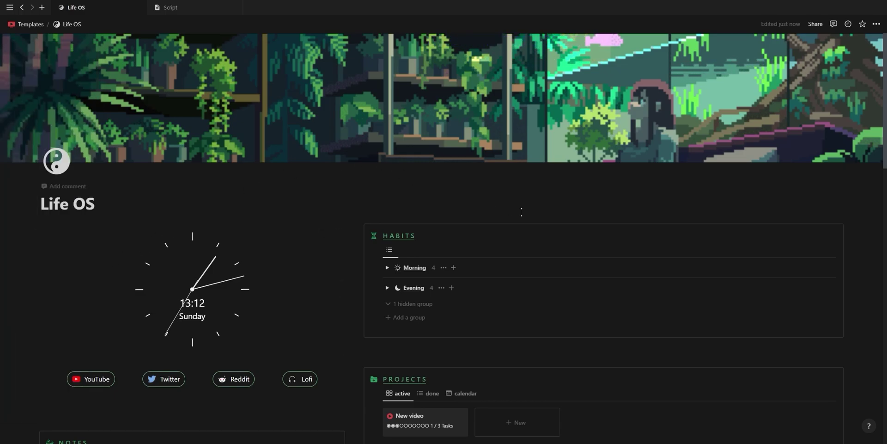
{"action": "scroll", "coordinate": [771, 149], "scroll_direction": "down", "scroll_amount": 3}
{"action": "scroll", "coordinate": [646, 241], "scroll_direction": "down", "scroll_amount": 5}
{"action": "scroll", "coordinate": [186, 141], "scroll_direction": "down", "scroll_amount": 3}
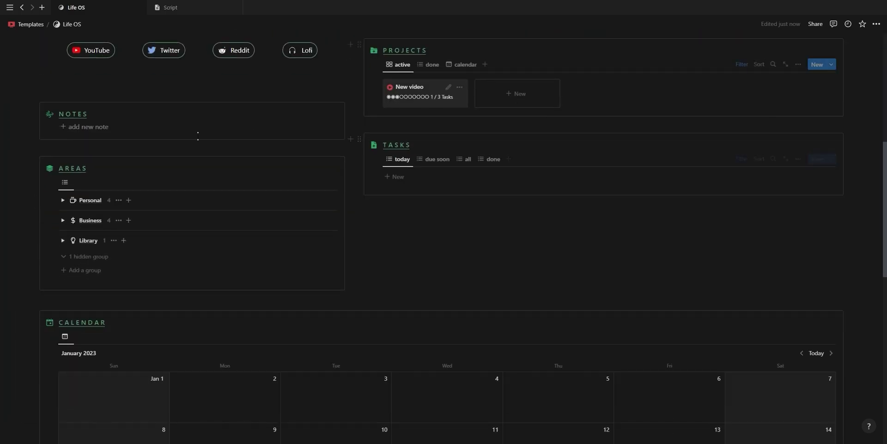
{"action": "left_click", "coordinate": [63, 200]}
{"action": "left_click", "coordinate": [63, 290]}
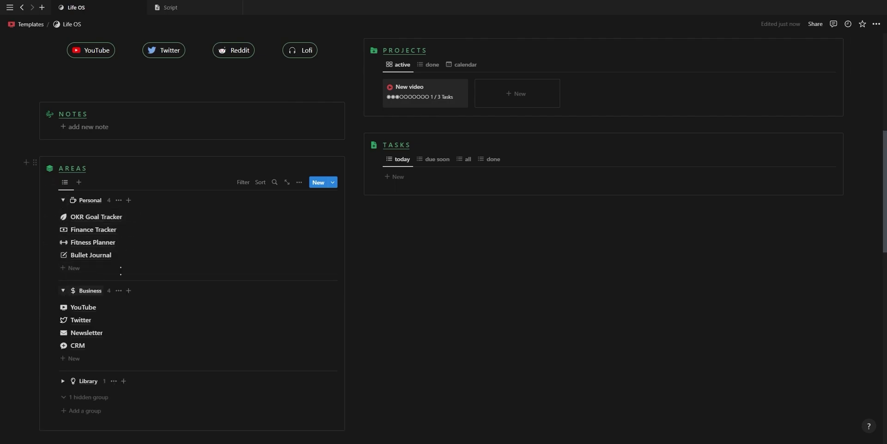
Group the Areas list by the Type property
{"action": "left_click", "coordinate": [300, 182]}
{"action": "left_click", "coordinate": [259, 296]}
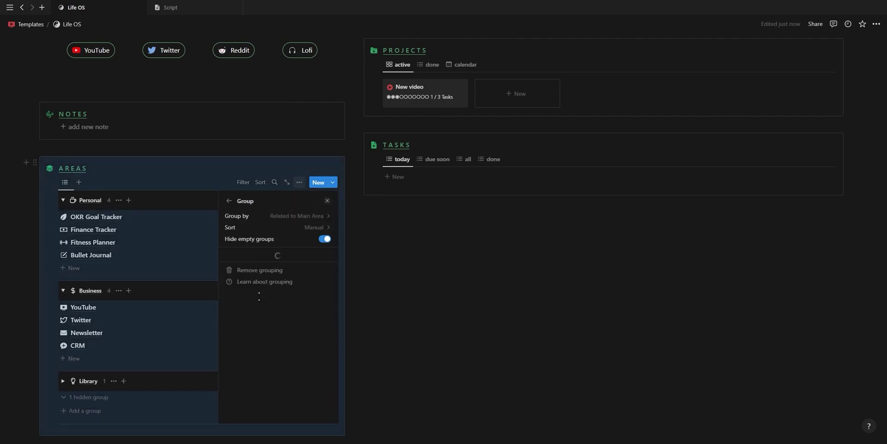
{"action": "left_click", "coordinate": [290, 217]}
{"action": "left_click", "coordinate": [262, 275]}
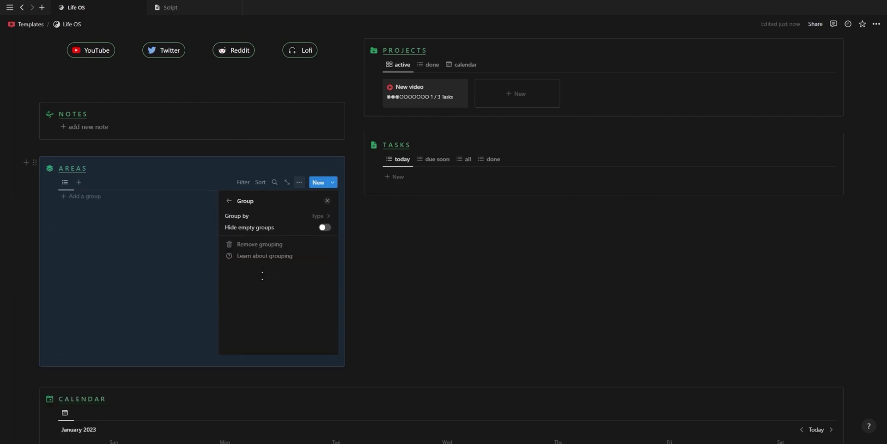
{"action": "left_click", "coordinate": [327, 200]}
{"action": "left_click", "coordinate": [399, 235]}
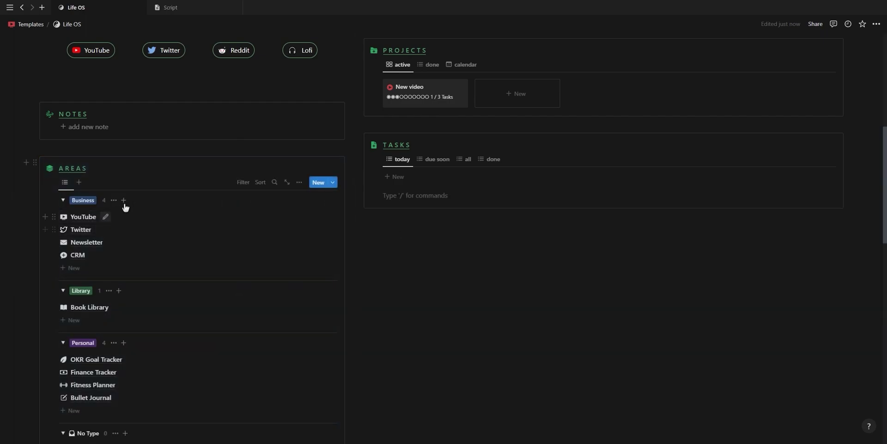
Collapse the Business, Library and Personal groups and hide the empty No Type group
{"action": "left_click", "coordinate": [63, 200]}
{"action": "left_click", "coordinate": [63, 221]}
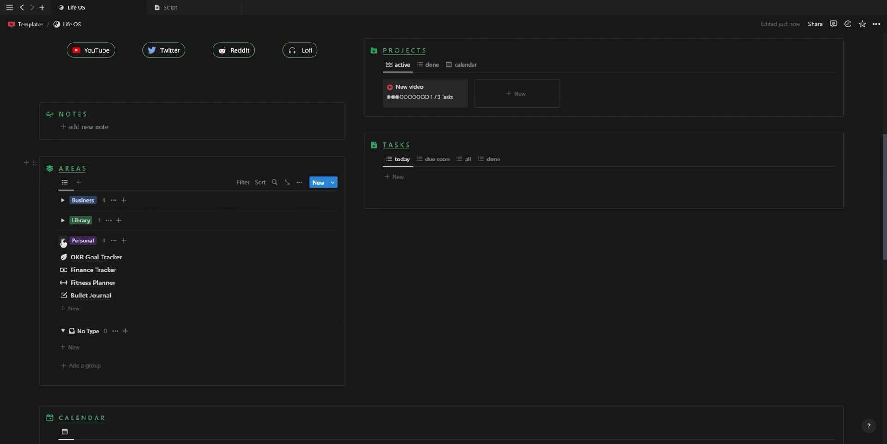
{"action": "left_click", "coordinate": [63, 241]}
{"action": "left_click", "coordinate": [114, 263]}
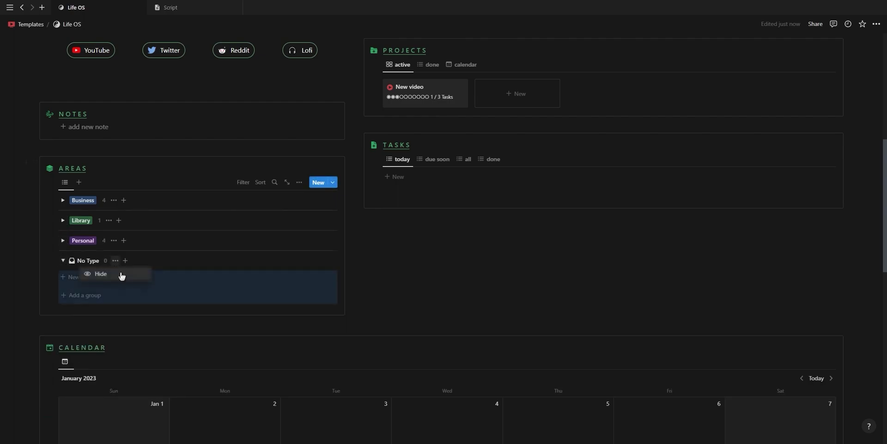
Nest the bottom Areas table inside a new toggle block and collapse it
{"action": "scroll", "coordinate": [365, 254], "scroll_direction": "down", "scroll_amount": 3}
{"action": "scroll", "coordinate": [365, 253], "scroll_direction": "down", "scroll_amount": 4}
{"action": "scroll", "coordinate": [132, 204], "scroll_direction": "down", "scroll_amount": 3}
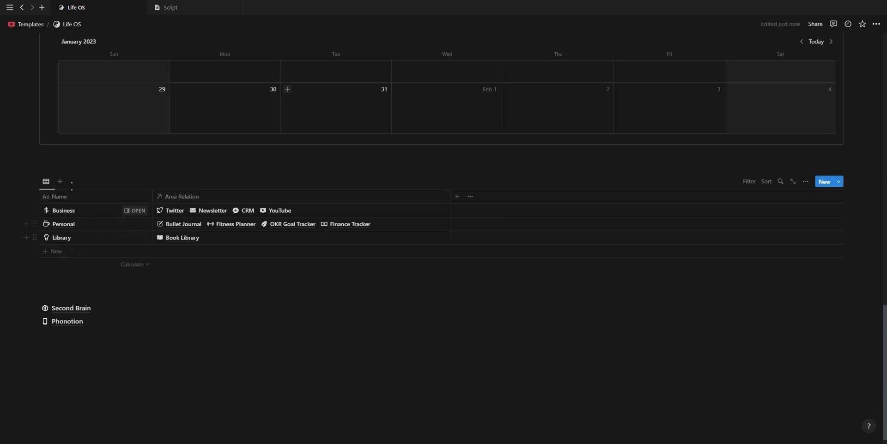
{"action": "left_click", "coordinate": [72, 165]}
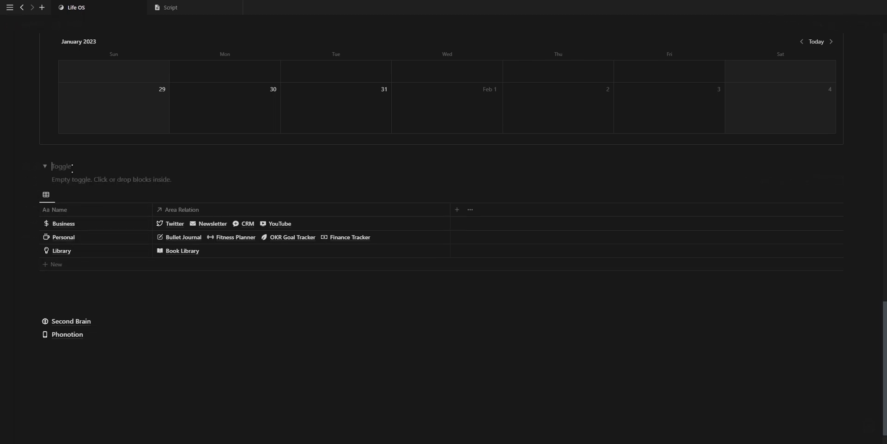
{"action": "mouse_move", "coordinate": [33, 192]}
{"action": "left_mouse_down"}
{"action": "mouse_move", "coordinate": [70, 173]}
{"action": "mouse_move", "coordinate": [64, 167]}
{"action": "left_mouse_up"}
{"action": "left_click", "coordinate": [45, 166]}
Regroup the Areas list by Related to Main Area
{"action": "scroll", "coordinate": [50, 169], "scroll_direction": "up", "scroll_amount": 2}
{"action": "scroll", "coordinate": [60, 171], "scroll_direction": "up", "scroll_amount": 1}
{"action": "scroll", "coordinate": [74, 172], "scroll_direction": "up", "scroll_amount": 6}
{"action": "scroll", "coordinate": [83, 174], "scroll_direction": "up", "scroll_amount": 1}
{"action": "left_click", "coordinate": [298, 150]}
{"action": "left_click", "coordinate": [265, 263]}
{"action": "left_click", "coordinate": [295, 184]}
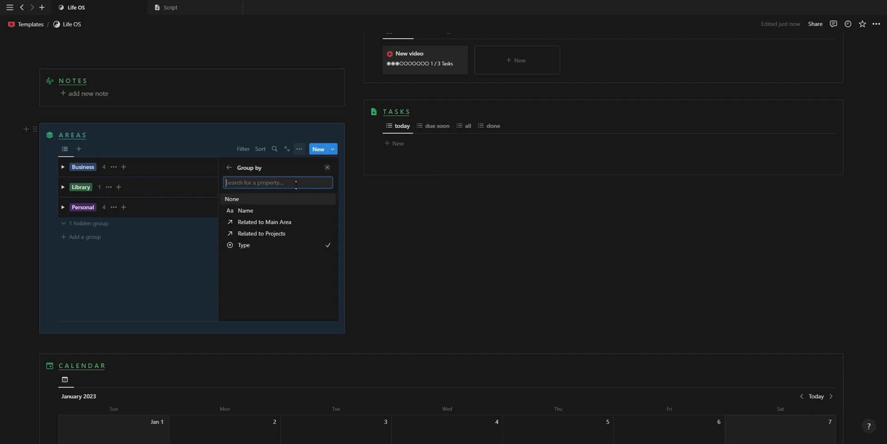
{"action": "left_click", "coordinate": [284, 224]}
{"action": "left_click", "coordinate": [328, 168]}
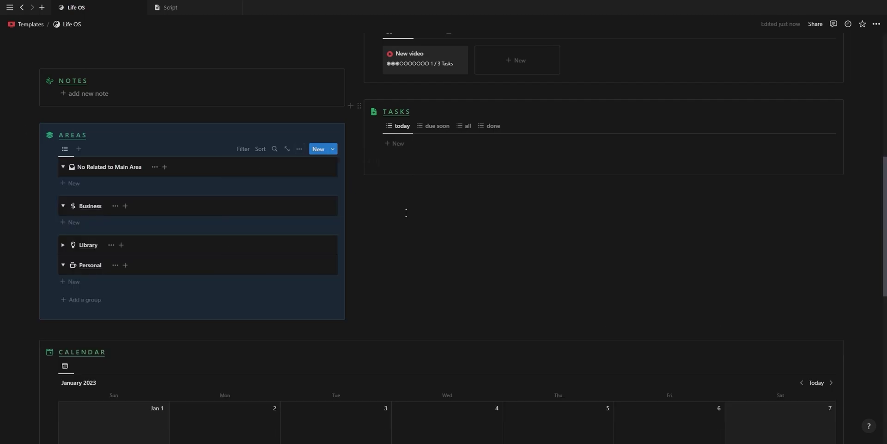
Hide the empty No Related to Main Area group and collapse Business and Personal
{"action": "left_click", "coordinate": [159, 167]}
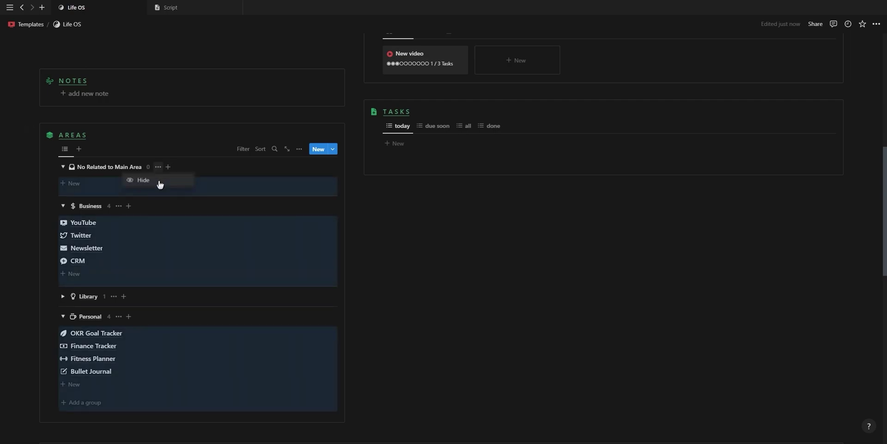
{"action": "left_click", "coordinate": [63, 166]}
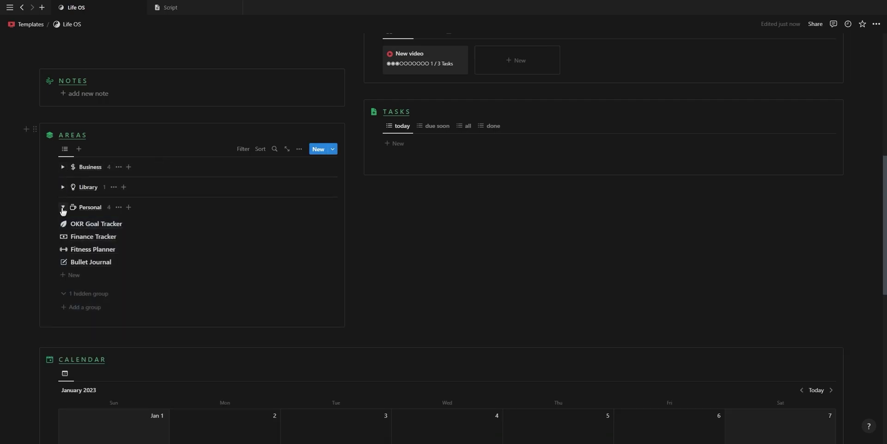
{"action": "left_click", "coordinate": [63, 208]}
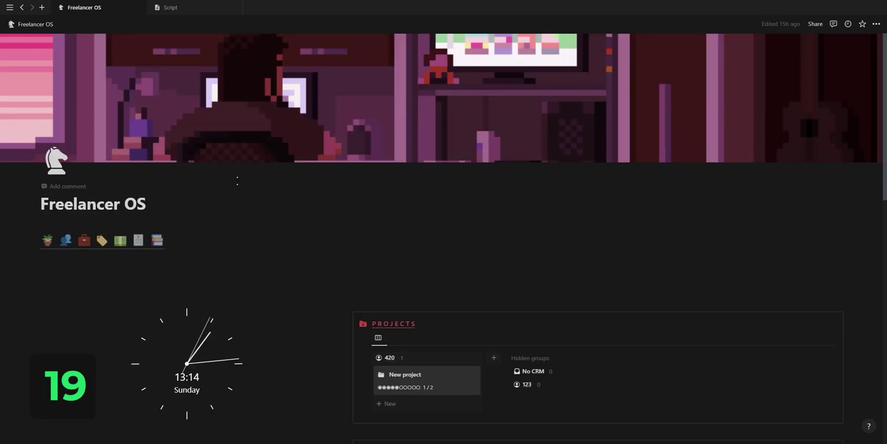
Visit the Clients, Projects and Services pages, then return to Life OS
{"action": "left_click", "coordinate": [66, 240]}
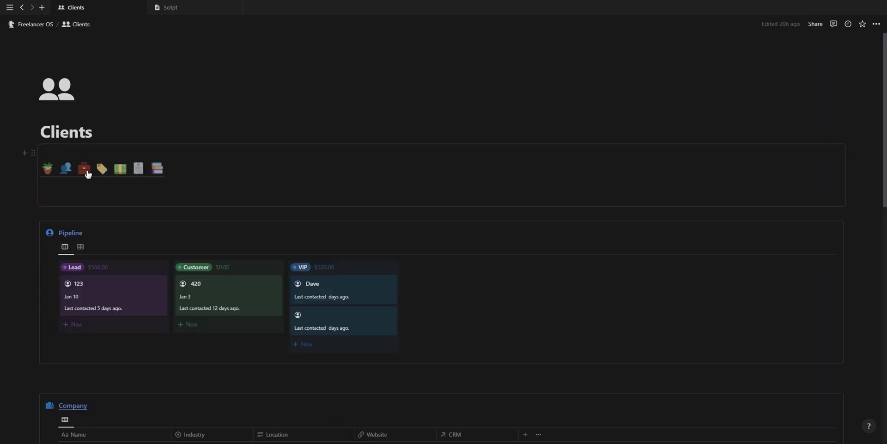
{"action": "left_click", "coordinate": [87, 170]}
{"action": "left_click", "coordinate": [102, 169]}
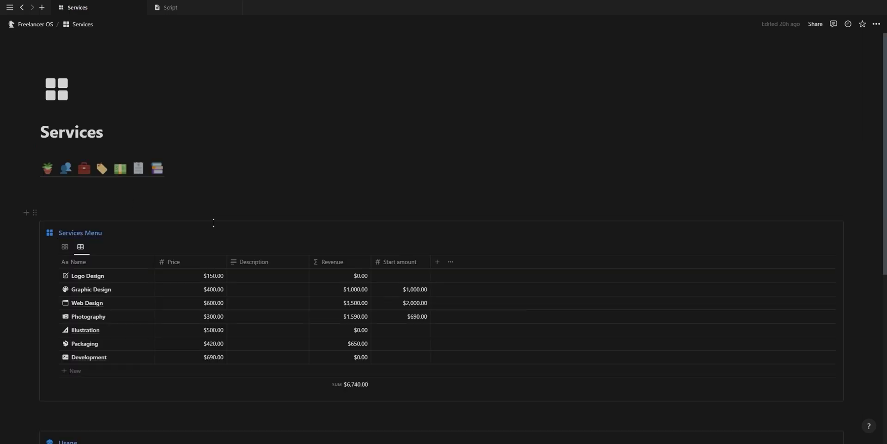
{"action": "left_click", "coordinate": [47, 168]}
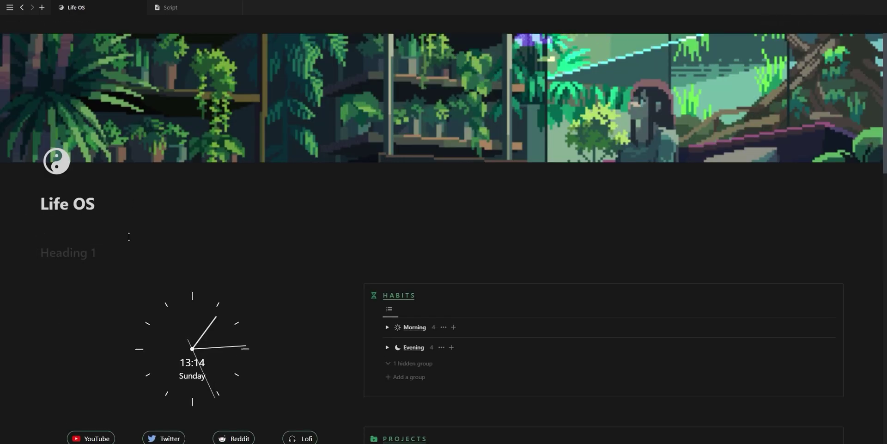
Add potted plant, briefcase and blue book emojis to the Life OS emoji row
{"action": "type", "text": "plant"}
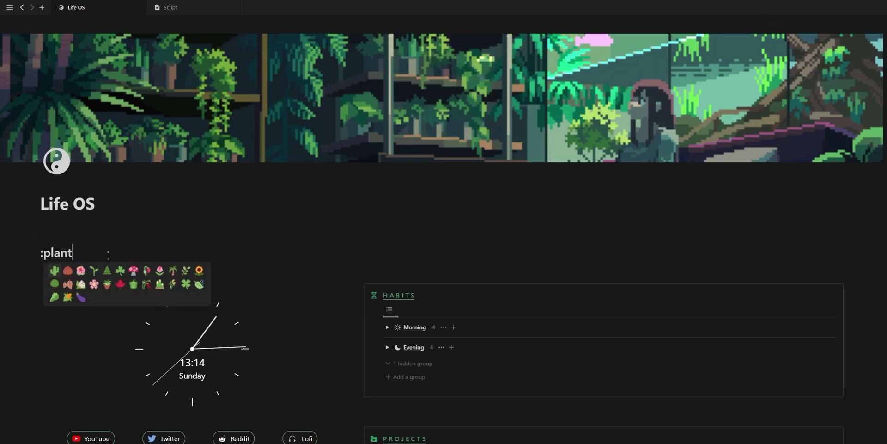
{"action": "key", "text": "Return"}
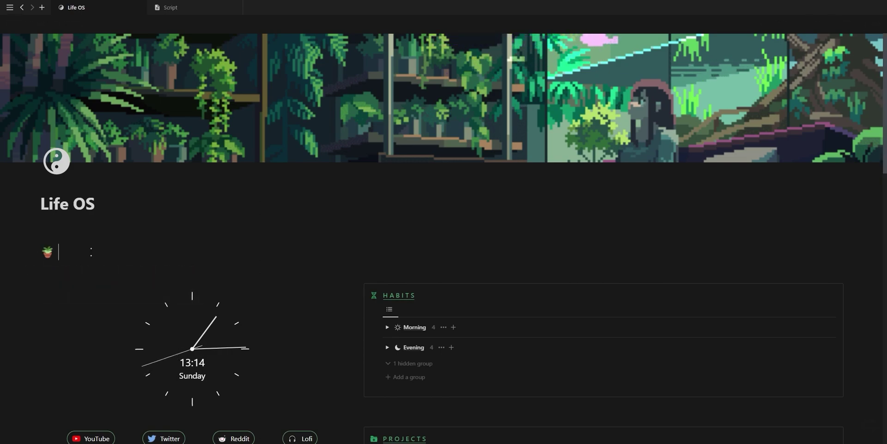
{"action": "type", "text": ":brief"}
{"action": "key", "text": "Return"}
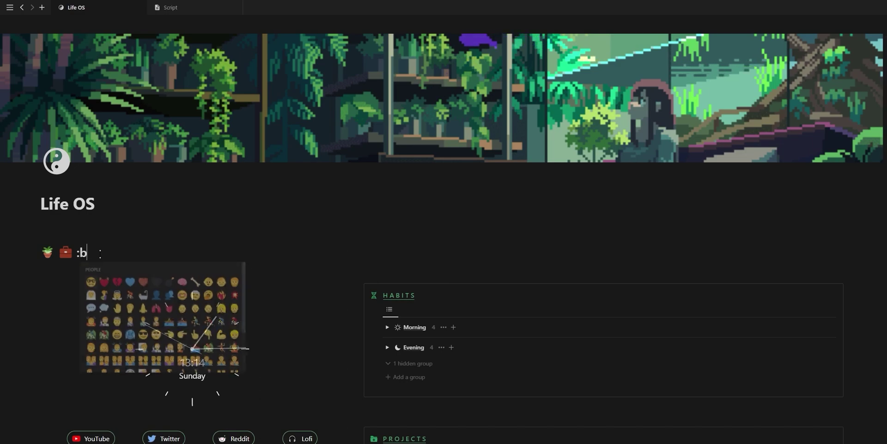
{"action": "type", "text": "book"}
{"action": "key", "text": "Return"}
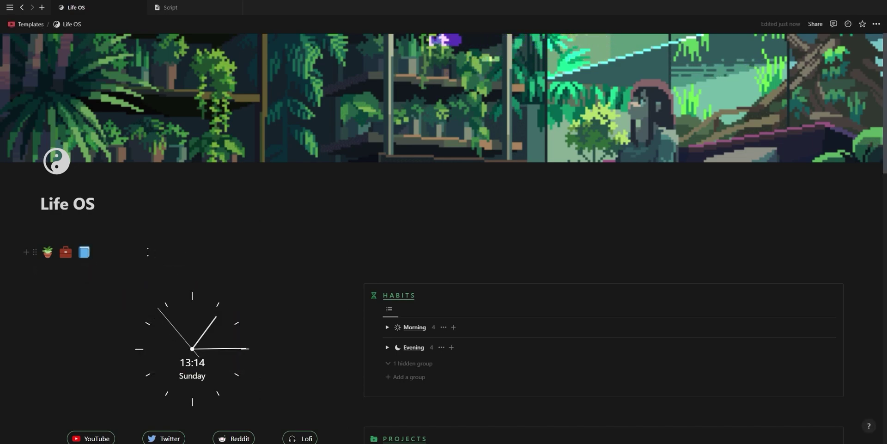
Copy links to the Life OS page and to an area entry under Business
{"action": "left_click", "coordinate": [877, 24]}
{"action": "left_click", "coordinate": [811, 168]}
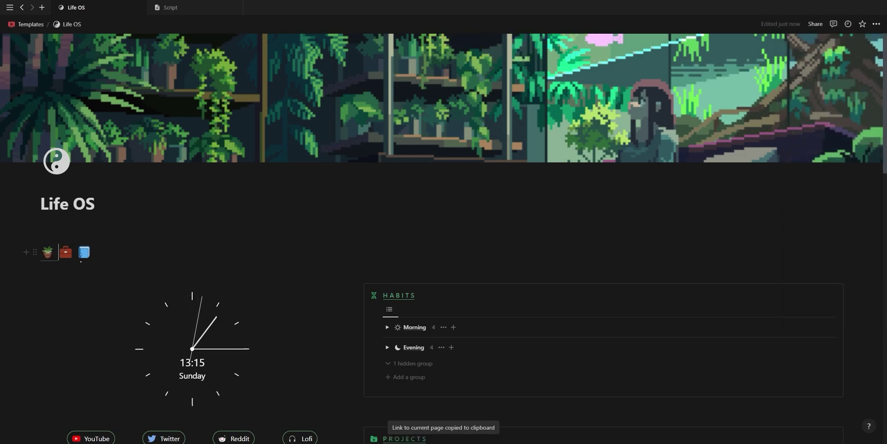
{"action": "scroll", "coordinate": [105, 267], "scroll_direction": "down", "scroll_amount": 3}
{"action": "scroll", "coordinate": [106, 267], "scroll_direction": "down", "scroll_amount": 5}
{"action": "left_click", "coordinate": [63, 218]}
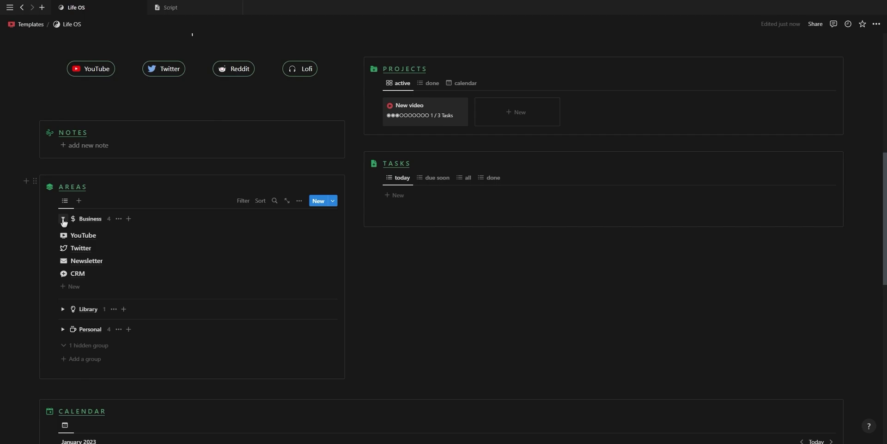
{"action": "left_click", "coordinate": [93, 287]}
{"action": "scroll", "coordinate": [99, 290], "scroll_direction": "up", "scroll_amount": 8}
Wrap the Life OS emoji row in a synced block and copy it
{"action": "type", "text": "/sync"}
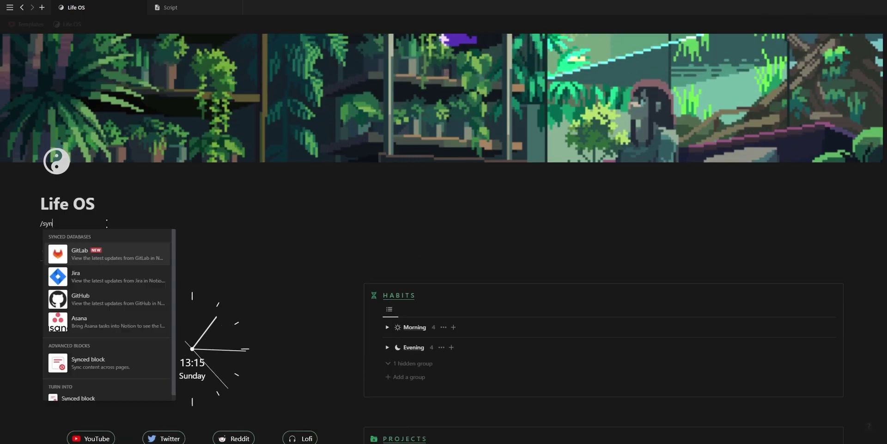
{"action": "left_click", "coordinate": [86, 356]}
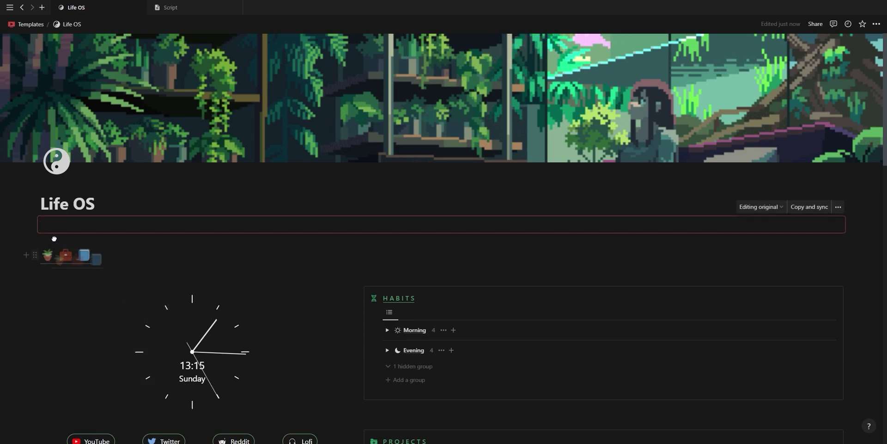
{"action": "key", "text": "ctrl+shift+Up"}
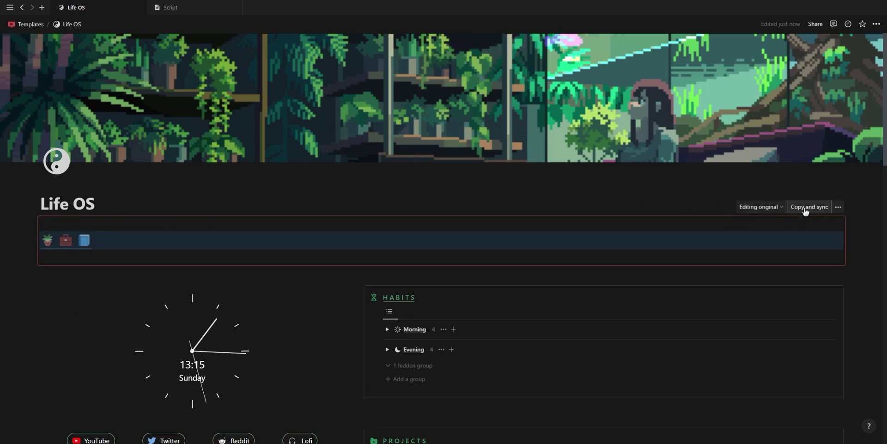
{"action": "left_click", "coordinate": [809, 207]}
Paste the synced emoji row onto the YouTube page below the comments line
{"action": "key", "text": "ctrl+["}
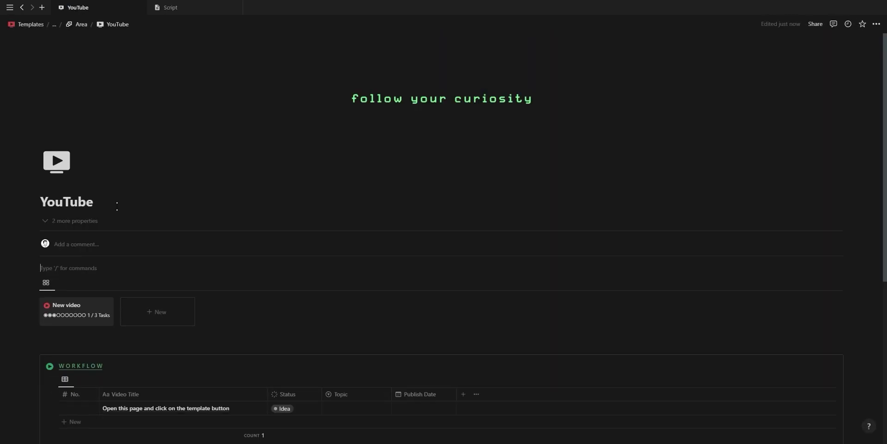
{"action": "left_click", "coordinate": [82, 268]}
{"action": "key", "text": "ctrl+v"}
Browse via Bullet Journal, Freelancer OS, Clients and Projects to the Services page
{"action": "left_click", "coordinate": [79, 285]}
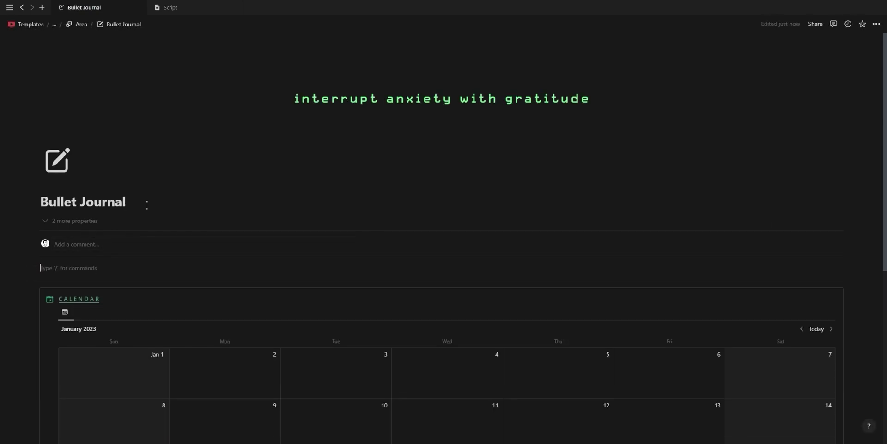
{"action": "left_click", "coordinate": [51, 287]}
{"action": "left_click", "coordinate": [65, 239]}
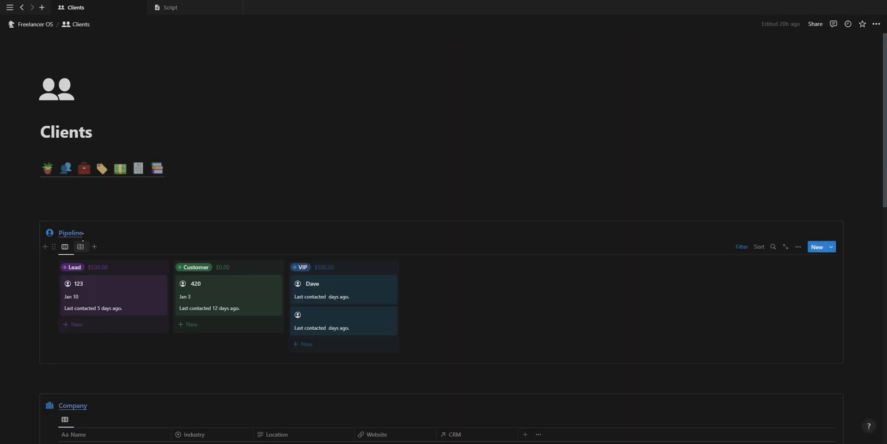
{"action": "left_click", "coordinate": [84, 170]}
{"action": "left_click", "coordinate": [103, 171]}
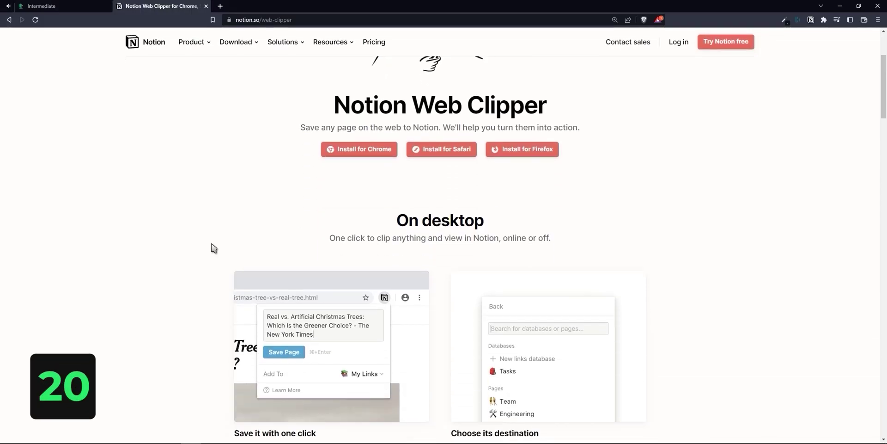
Get the Notion Web Clipper extension for Chrome and close the Page 1 entry
{"action": "scroll", "coordinate": [213, 248], "scroll_direction": "down", "scroll_amount": 3}
{"action": "scroll", "coordinate": [213, 248], "scroll_direction": "down", "scroll_amount": 4}
{"action": "scroll", "coordinate": [213, 248], "scroll_direction": "up", "scroll_amount": 4}
{"action": "scroll", "coordinate": [213, 248], "scroll_direction": "up", "scroll_amount": 4}
{"action": "scroll", "coordinate": [213, 248], "scroll_direction": "up", "scroll_amount": 2}
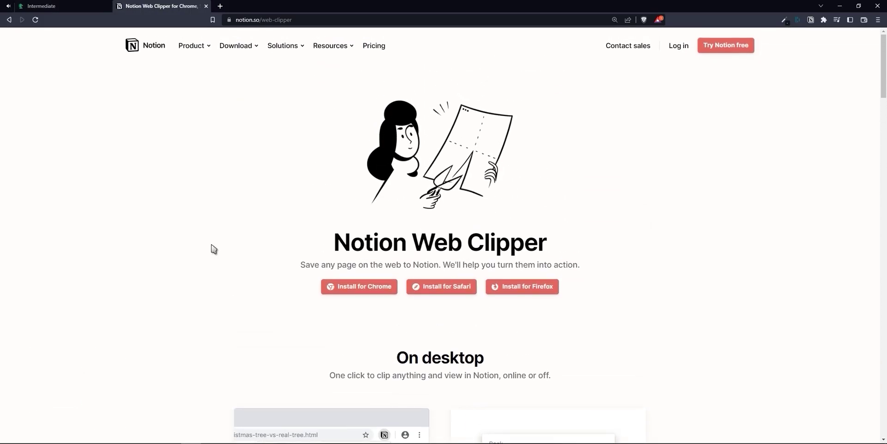
{"action": "left_click", "coordinate": [361, 288]}
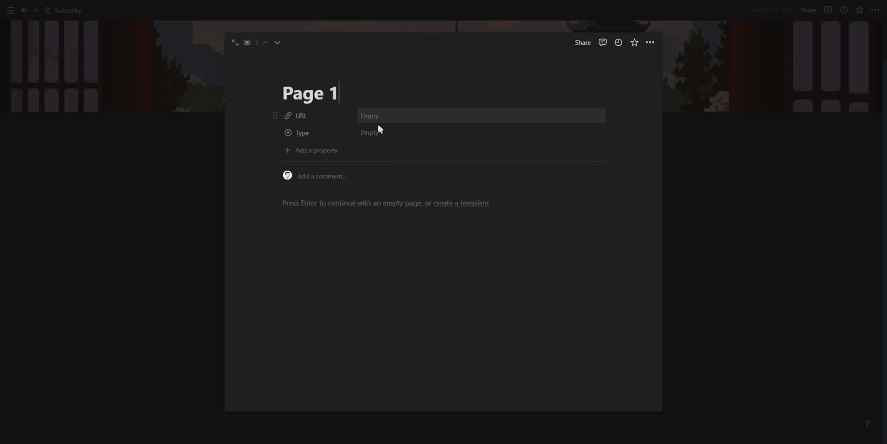
{"action": "left_click", "coordinate": [376, 133]}
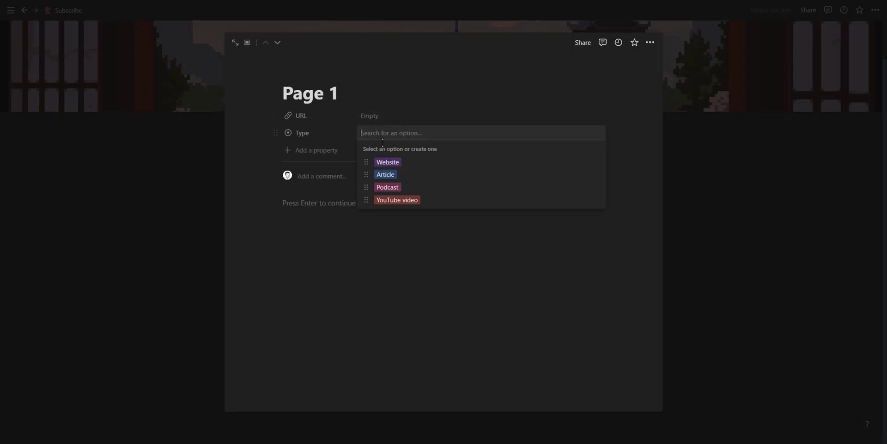
{"action": "left_click", "coordinate": [422, 115]}
{"action": "left_click", "coordinate": [740, 178]}
Clip the Web Clipper store page into the Bookmarks database
{"action": "left_click", "coordinate": [811, 22]}
{"action": "left_click", "coordinate": [799, 90]}
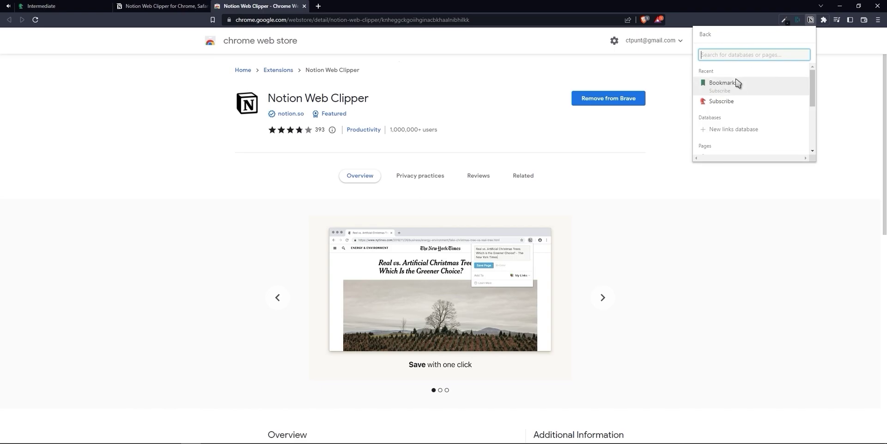
{"action": "left_click", "coordinate": [734, 84]}
{"action": "left_click", "coordinate": [716, 73]}
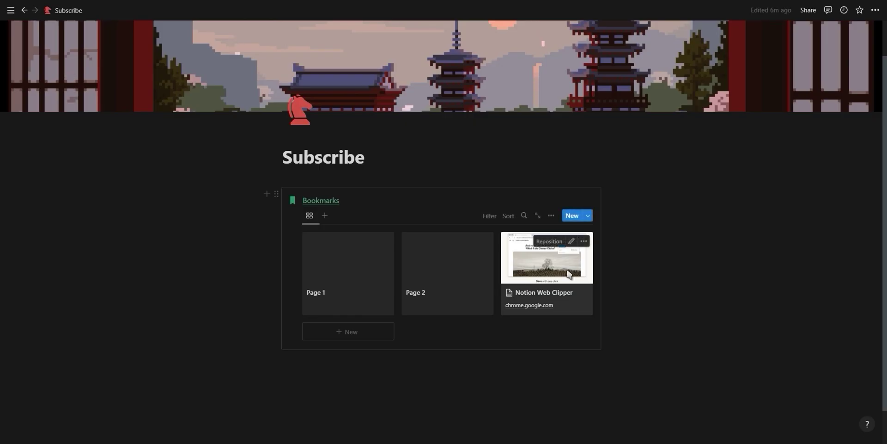
Tag the clipped Notion Web Clipper entry's Type as Website
{"action": "left_click", "coordinate": [566, 268]}
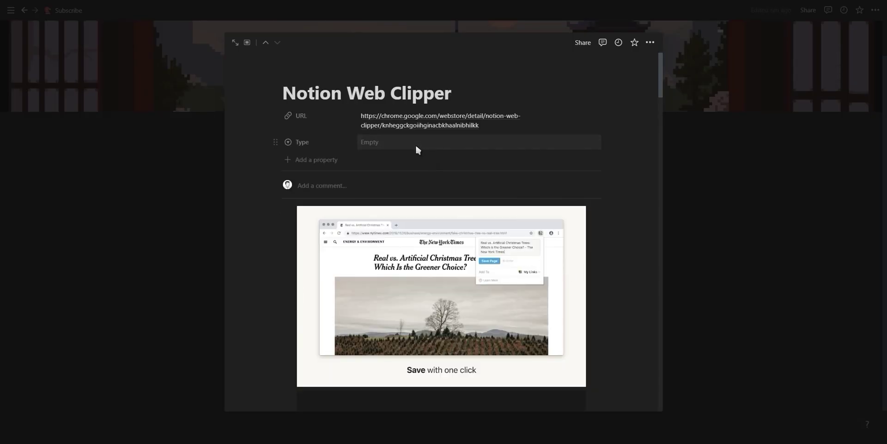
{"action": "left_click", "coordinate": [415, 143]}
{"action": "left_click", "coordinate": [412, 169]}
{"action": "scroll", "coordinate": [618, 210], "scroll_direction": "down", "scroll_amount": 5}
{"action": "scroll", "coordinate": [618, 210], "scroll_direction": "down", "scroll_amount": 4}
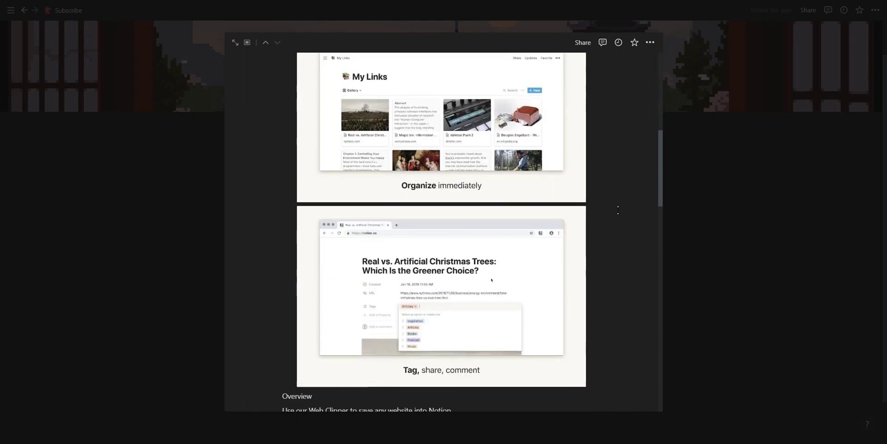
{"action": "scroll", "coordinate": [618, 210], "scroll_direction": "down", "scroll_amount": 5}
{"action": "scroll", "coordinate": [647, 208], "scroll_direction": "down", "scroll_amount": 5}
{"action": "left_click", "coordinate": [725, 201]}
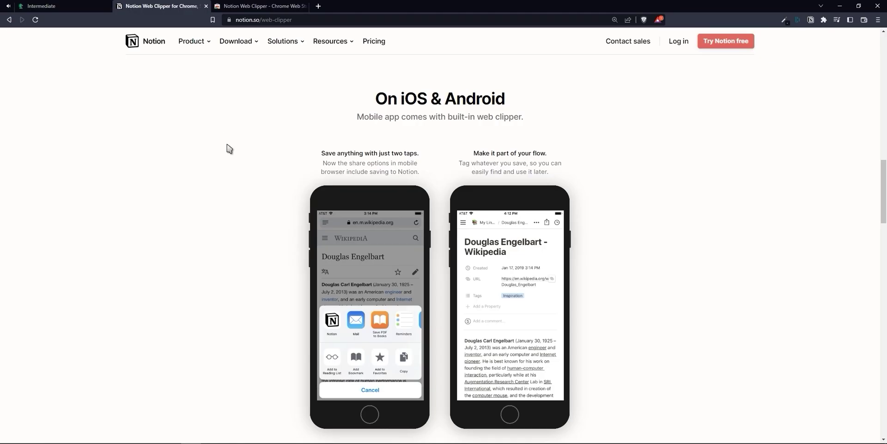
Highlight the On iOS & Android heading and scroll further down the page
{"action": "mouse_move", "coordinate": [360, 96]}
{"action": "left_mouse_down"}
{"action": "mouse_move", "coordinate": [507, 88]}
{"action": "mouse_move", "coordinate": [357, 92]}
{"action": "left_mouse_up"}
{"action": "scroll", "coordinate": [228, 170], "scroll_direction": "down", "scroll_amount": 2}
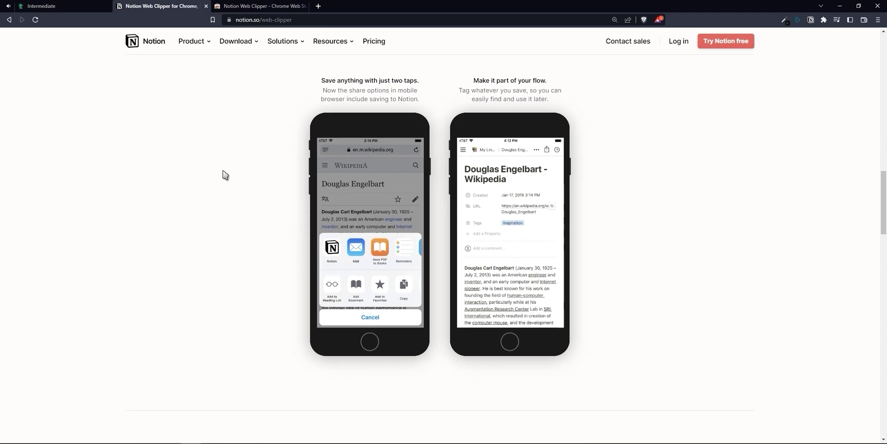
{"action": "scroll", "coordinate": [226, 172], "scroll_direction": "down", "scroll_amount": 3}
{"action": "scroll", "coordinate": [227, 174], "scroll_direction": "down", "scroll_amount": 2}
{"action": "scroll", "coordinate": [225, 175], "scroll_direction": "down", "scroll_amount": 2}
{"action": "scroll", "coordinate": [225, 175], "scroll_direction": "down", "scroll_amount": 2}
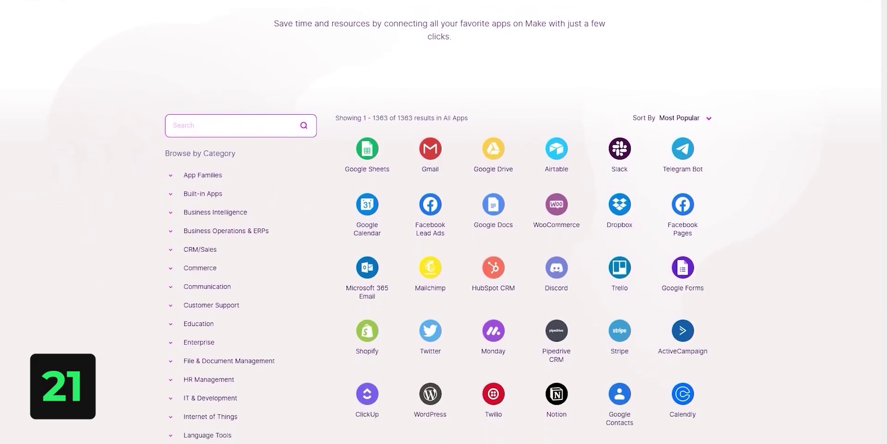
Scroll through the app directory and start the Google Calendar to Notion zap
{"action": "scroll", "coordinate": [444, 231], "scroll_direction": "down", "scroll_amount": 1}
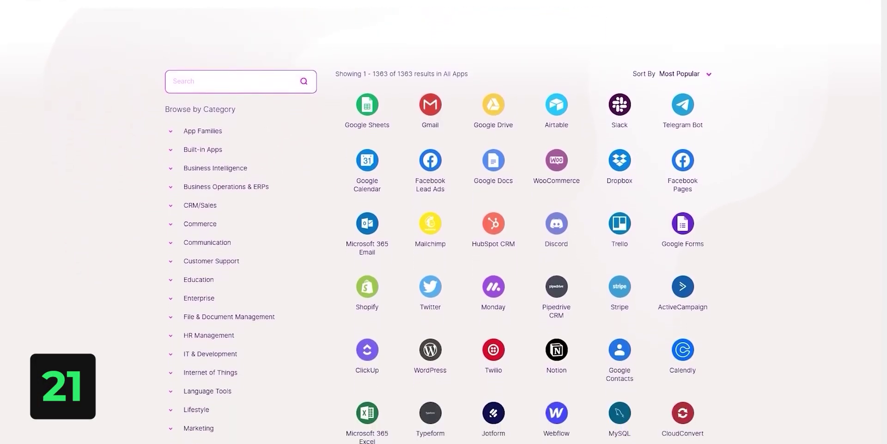
{"action": "scroll", "coordinate": [444, 231], "scroll_direction": "down", "scroll_amount": 2}
{"action": "scroll", "coordinate": [443, 231], "scroll_direction": "down", "scroll_amount": 2}
{"action": "scroll", "coordinate": [444, 232], "scroll_direction": "down", "scroll_amount": 4}
{"action": "scroll", "coordinate": [444, 231], "scroll_direction": "down", "scroll_amount": 6}
{"action": "scroll", "coordinate": [444, 231], "scroll_direction": "down", "scroll_amount": 5}
{"action": "scroll", "coordinate": [444, 231], "scroll_direction": "down", "scroll_amount": 5}
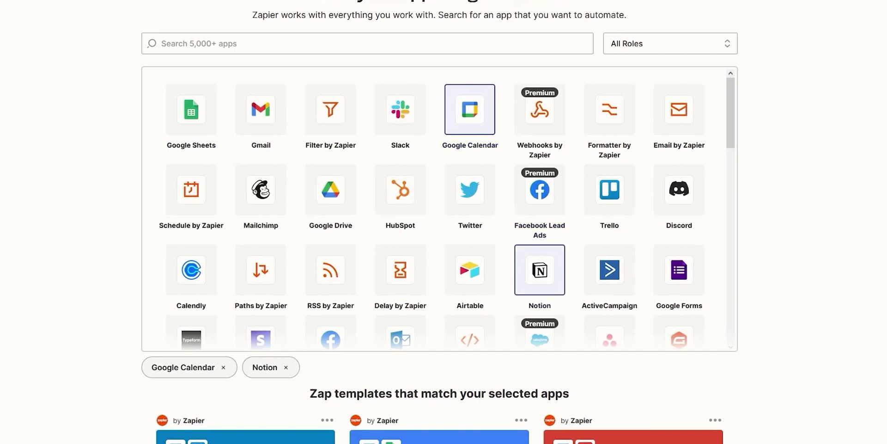
{"action": "scroll", "coordinate": [447, 211], "scroll_direction": "down", "scroll_amount": 1}
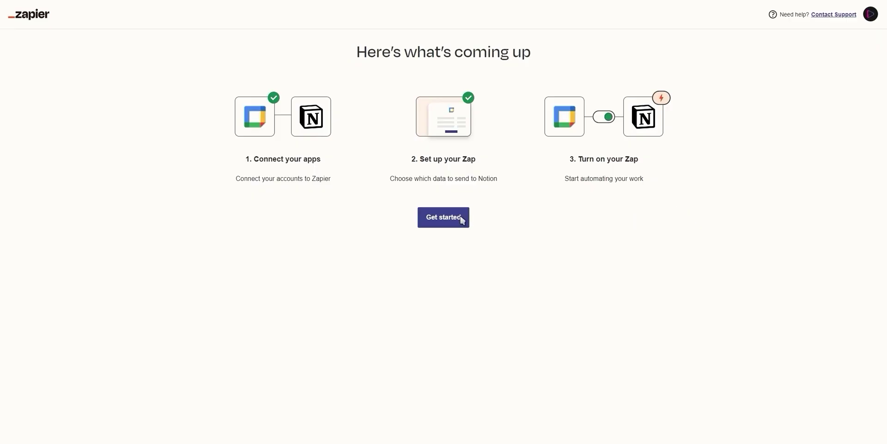
{"action": "left_click", "coordinate": [458, 217]}
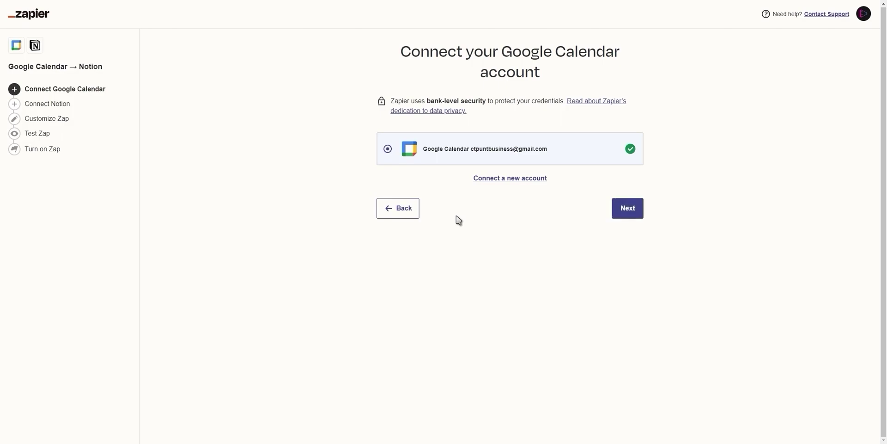
Set the trigger to New Event and the Notion action to Create Database Item
{"action": "left_click", "coordinate": [388, 163]}
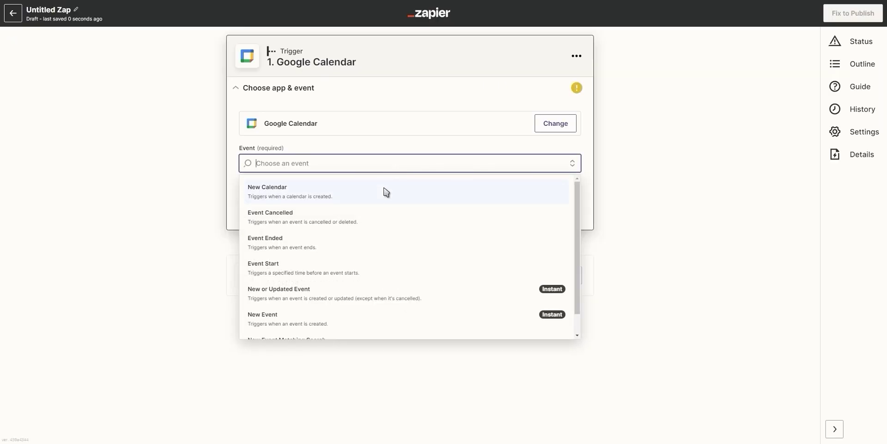
{"action": "left_click", "coordinate": [391, 317]}
{"action": "left_click", "coordinate": [392, 299]}
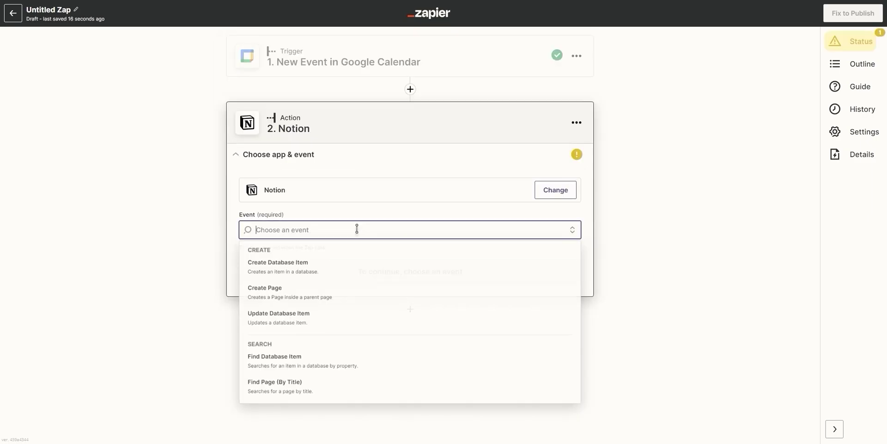
{"action": "left_click", "coordinate": [360, 268]}
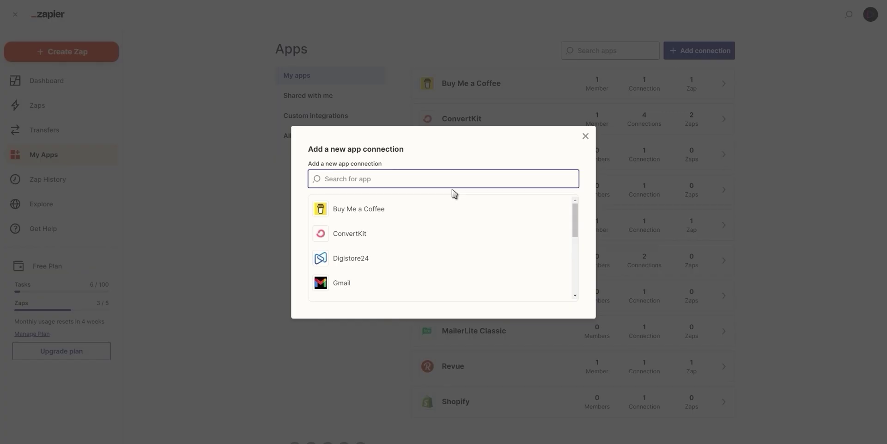
Add a Notion connection and choose which pages Zapier may access
{"action": "type", "text": "notion"}
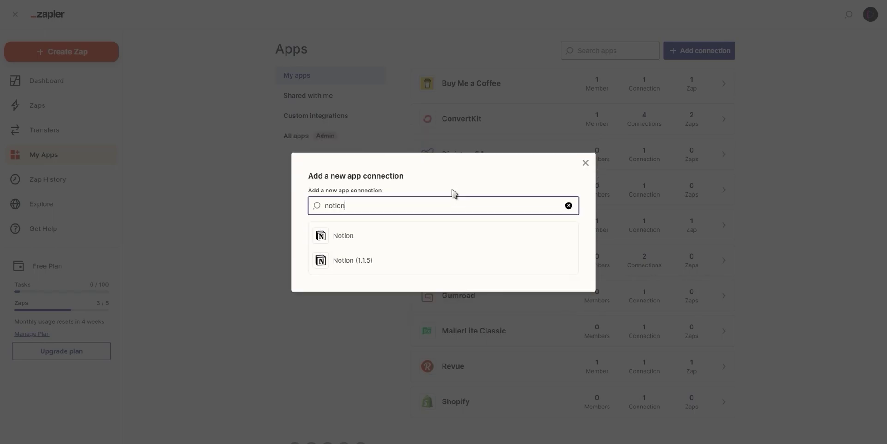
{"action": "left_click", "coordinate": [434, 239]}
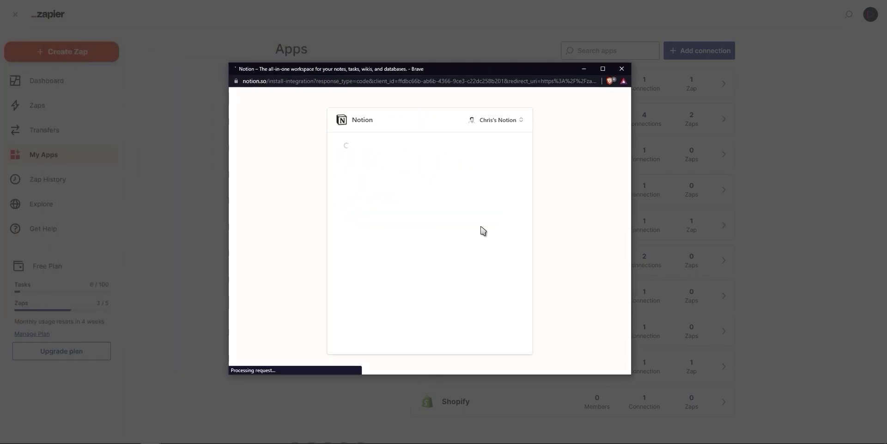
{"action": "left_click", "coordinate": [481, 299]}
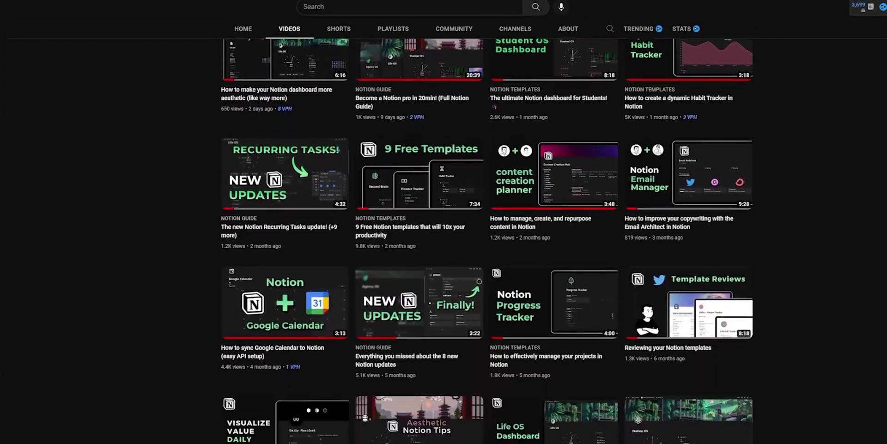
{"action": "scroll", "coordinate": [498, 231], "scroll_direction": "down", "scroll_amount": 2}
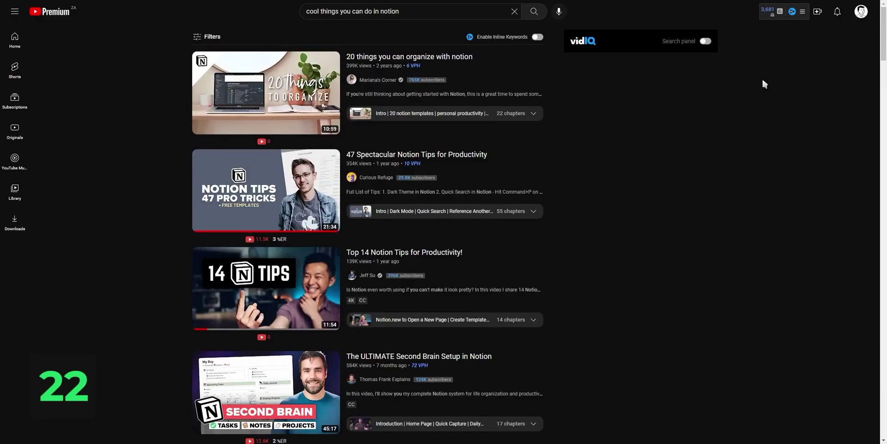
{"action": "scroll", "coordinate": [763, 81], "scroll_direction": "down", "scroll_amount": 1}
{"action": "scroll", "coordinate": [763, 80], "scroll_direction": "down", "scroll_amount": 2}
{"action": "scroll", "coordinate": [763, 80], "scroll_direction": "down", "scroll_amount": 2}
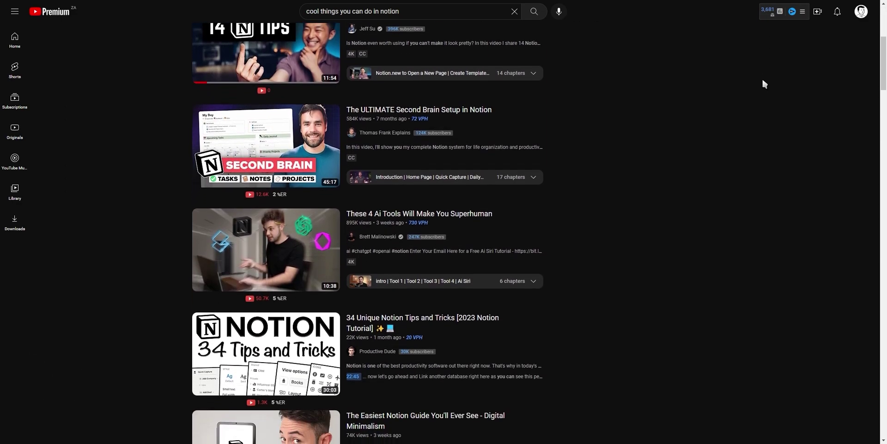
{"action": "scroll", "coordinate": [763, 83], "scroll_direction": "down", "scroll_amount": 1}
{"action": "scroll", "coordinate": [763, 83], "scroll_direction": "down", "scroll_amount": 2}
{"action": "scroll", "coordinate": [763, 83], "scroll_direction": "down", "scroll_amount": 1}
{"action": "scroll", "coordinate": [763, 83], "scroll_direction": "down", "scroll_amount": 1}
{"action": "scroll", "coordinate": [764, 84], "scroll_direction": "down", "scroll_amount": 2}
{"action": "scroll", "coordinate": [763, 83], "scroll_direction": "down", "scroll_amount": 2}
{"action": "scroll", "coordinate": [763, 83], "scroll_direction": "down", "scroll_amount": 2}
{"action": "scroll", "coordinate": [763, 83], "scroll_direction": "down", "scroll_amount": 2}
{"action": "scroll", "coordinate": [763, 84], "scroll_direction": "down", "scroll_amount": 2}
{"action": "scroll", "coordinate": [763, 83], "scroll_direction": "down", "scroll_amount": 1}
{"action": "scroll", "coordinate": [763, 84], "scroll_direction": "down", "scroll_amount": 1}
{"action": "scroll", "coordinate": [764, 84], "scroll_direction": "down", "scroll_amount": 3}
{"action": "scroll", "coordinate": [763, 83], "scroll_direction": "down", "scroll_amount": 1}
{"action": "scroll", "coordinate": [763, 84], "scroll_direction": "down", "scroll_amount": 2}
{"action": "scroll", "coordinate": [763, 83], "scroll_direction": "down", "scroll_amount": 1}
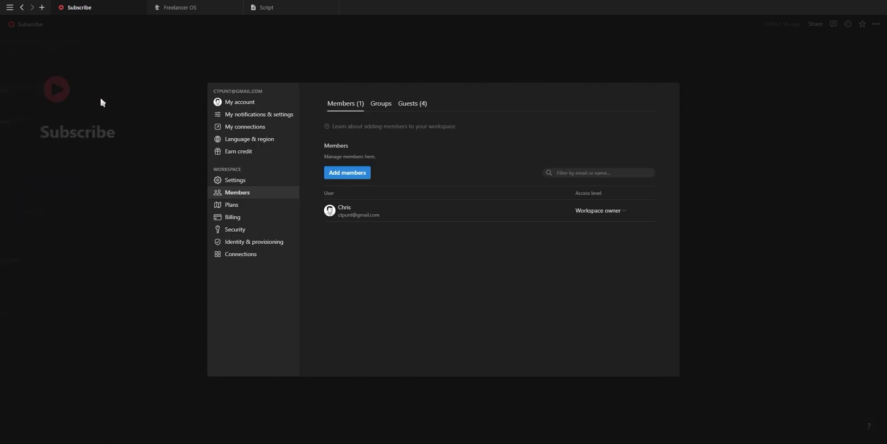
Switch the appearance in My notifications & settings to Light, then back to Dark
{"action": "left_click", "coordinate": [242, 117]}
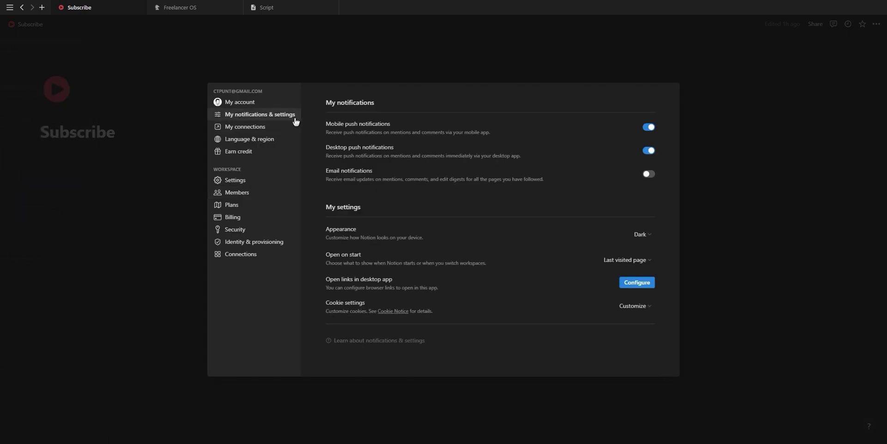
{"action": "left_click", "coordinate": [635, 234]}
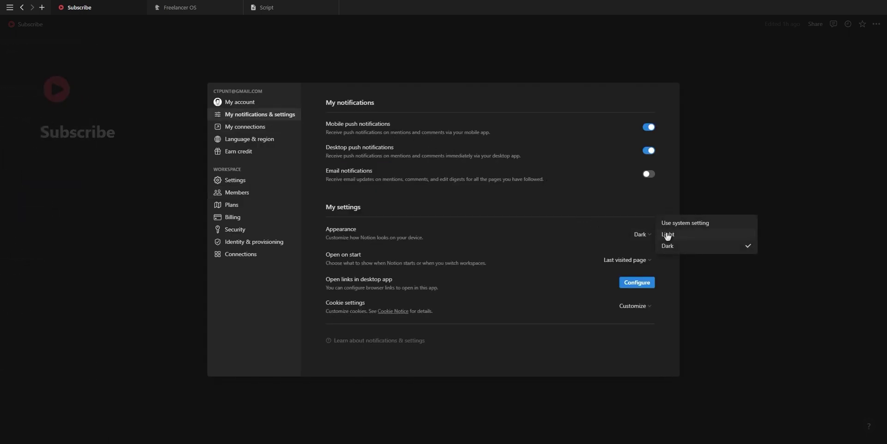
{"action": "left_click", "coordinate": [667, 235]}
{"action": "left_click", "coordinate": [642, 234]}
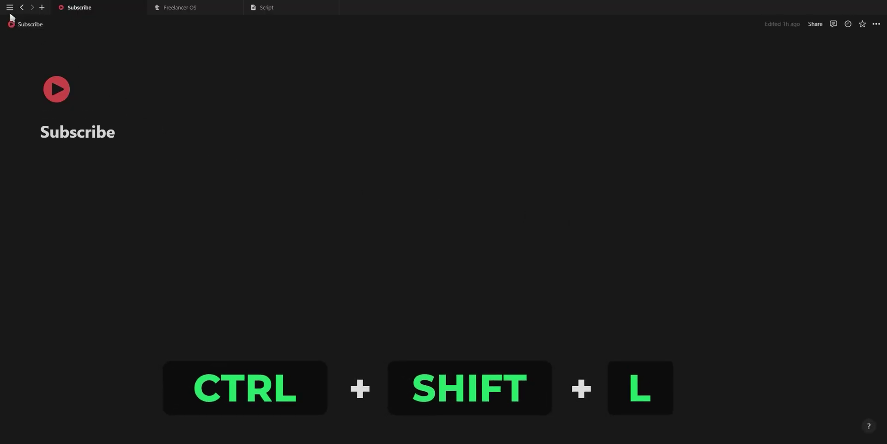
Show the sidebar, toggle full width off and on, and make the icon colour purple
{"action": "left_click", "coordinate": [9, 7]}
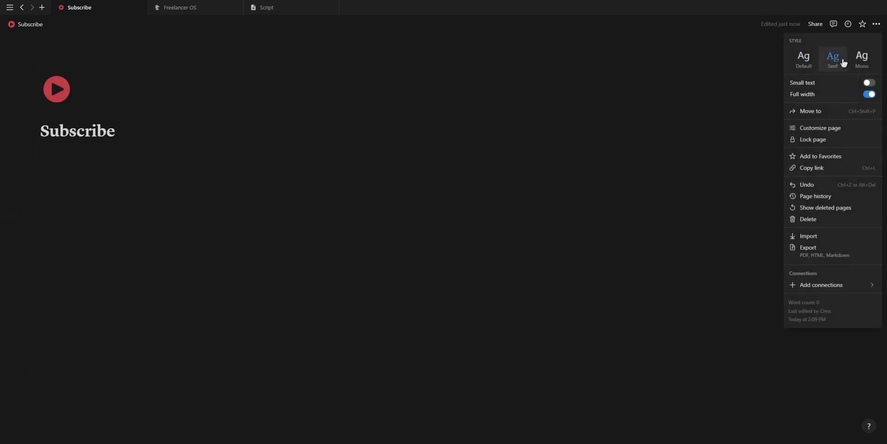
{"action": "left_click", "coordinate": [818, 98]}
{"action": "left_click", "coordinate": [818, 98]}
{"action": "left_click", "coordinate": [56, 95]}
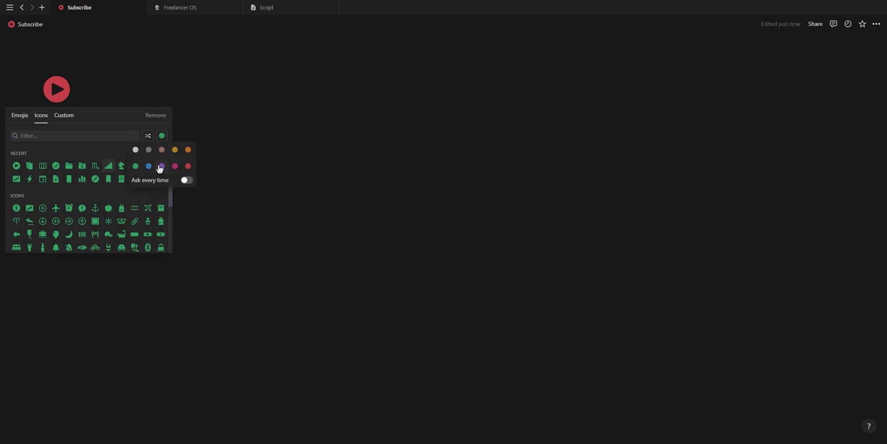
{"action": "left_click", "coordinate": [161, 166]}
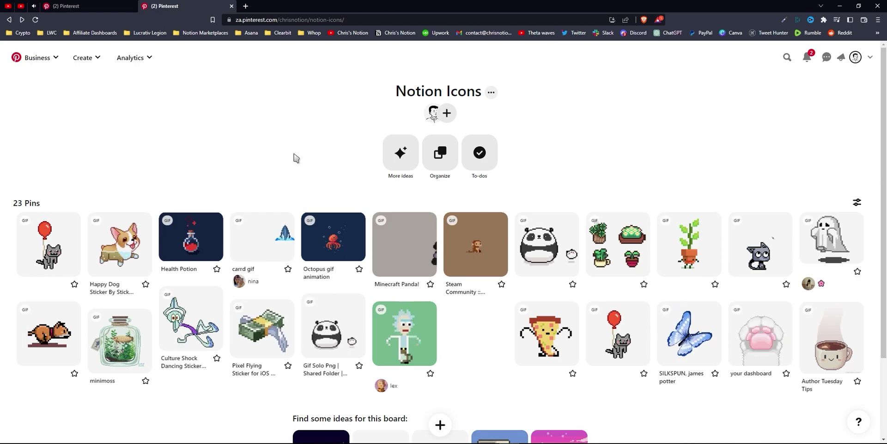
{"action": "key", "text": "ctrl+shift+Tab"}
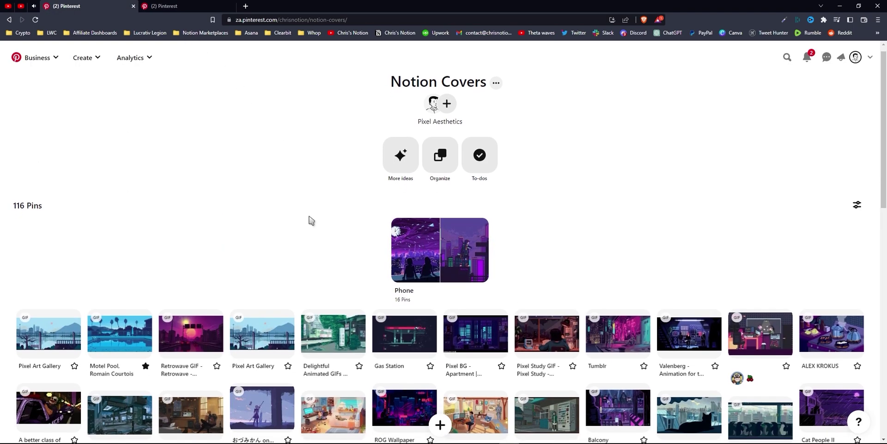
{"action": "scroll", "coordinate": [310, 220], "scroll_direction": "down", "scroll_amount": 4}
{"action": "scroll", "coordinate": [308, 216], "scroll_direction": "down", "scroll_amount": 1}
{"action": "scroll", "coordinate": [309, 216], "scroll_direction": "down", "scroll_amount": 3}
{"action": "scroll", "coordinate": [308, 215], "scroll_direction": "down", "scroll_amount": 3}
{"action": "scroll", "coordinate": [309, 216], "scroll_direction": "down", "scroll_amount": 2}
{"action": "key", "text": "ctrl+Tab"}
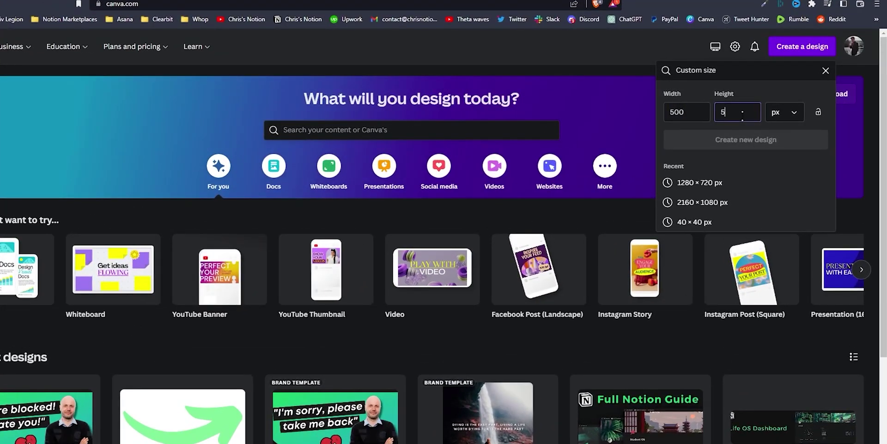
Create a 500×500 design and add an animated potted plant graphic enlarged to fill it
{"action": "type", "text": "00"}
{"action": "left_click", "coordinate": [746, 140]}
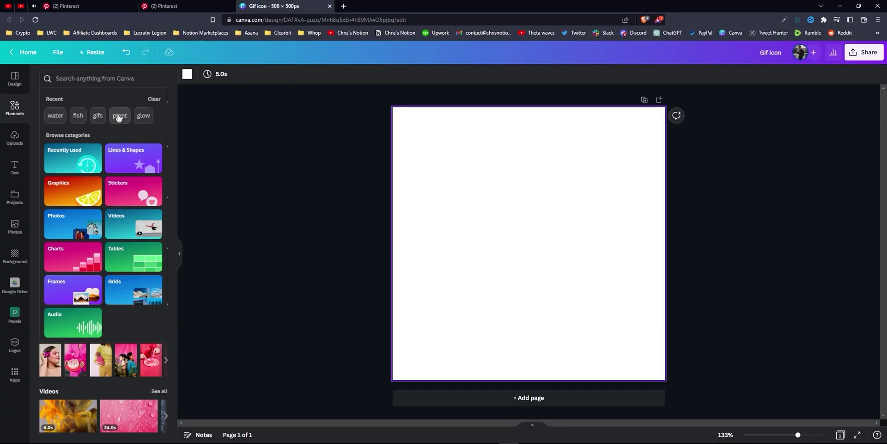
{"action": "left_click", "coordinate": [119, 116]}
{"action": "left_click", "coordinate": [159, 80]}
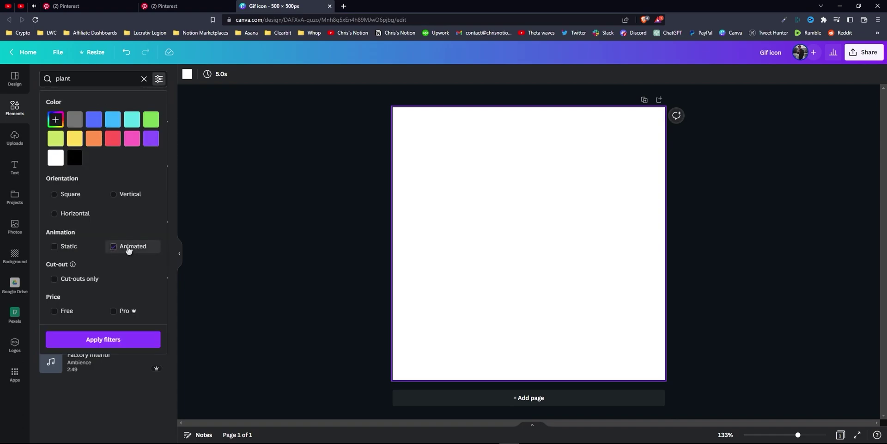
{"action": "left_click", "coordinate": [127, 340]}
{"action": "left_click", "coordinate": [82, 102]}
{"action": "left_click", "coordinate": [107, 199]}
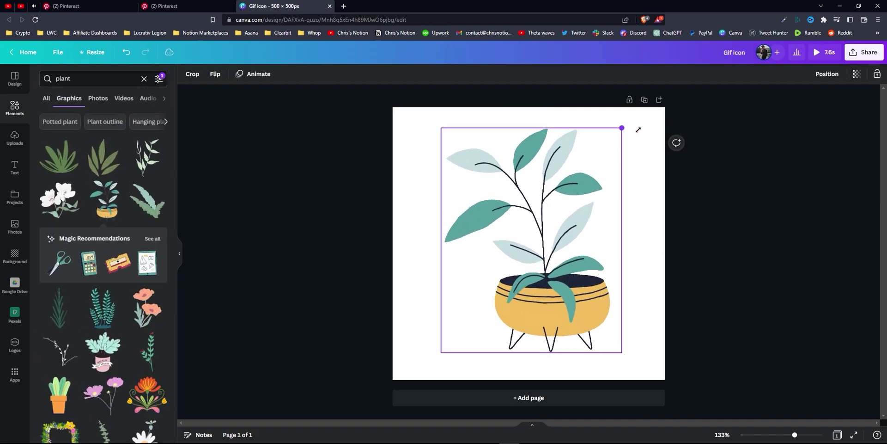
{"action": "left_click_drag", "start_coordinate": [617, 134], "coordinate": [638, 108]}
{"action": "left_click_drag", "start_coordinate": [441, 351], "coordinate": [419, 379]}
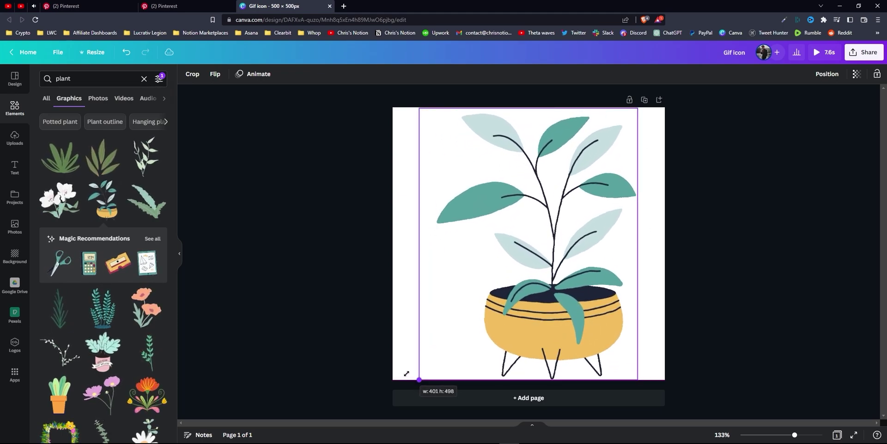
Download the design as a GIF file
{"action": "left_click", "coordinate": [864, 52]}
{"action": "left_click", "coordinate": [769, 248]}
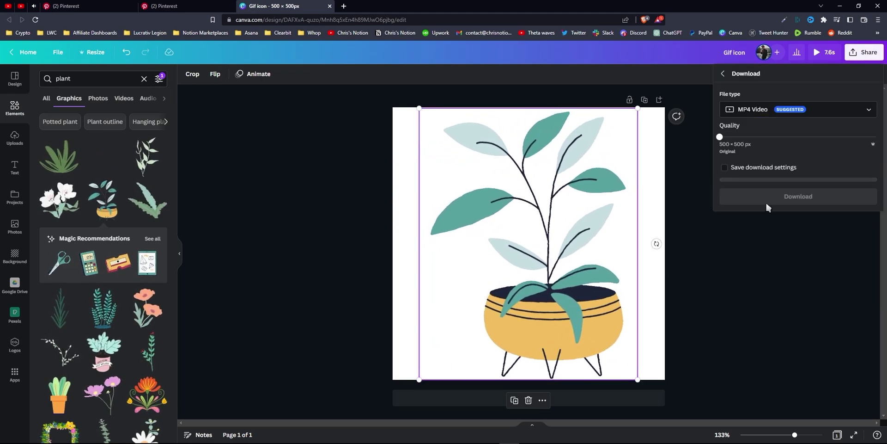
{"action": "left_click", "coordinate": [798, 109]}
{"action": "left_click", "coordinate": [753, 207]}
{"action": "left_click", "coordinate": [753, 188]}
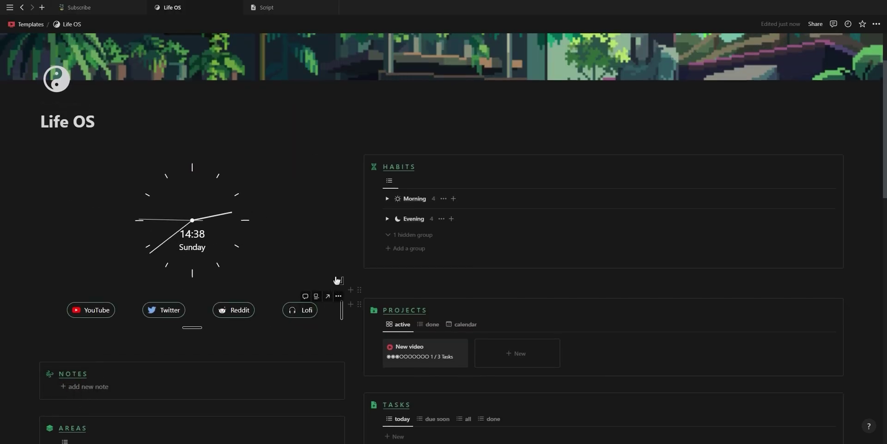
Create an Indify clock widget titled 'clock widget' with a different style and dark mode, and copy its link
{"action": "scroll", "coordinate": [490, 303], "scroll_direction": "down", "scroll_amount": 2}
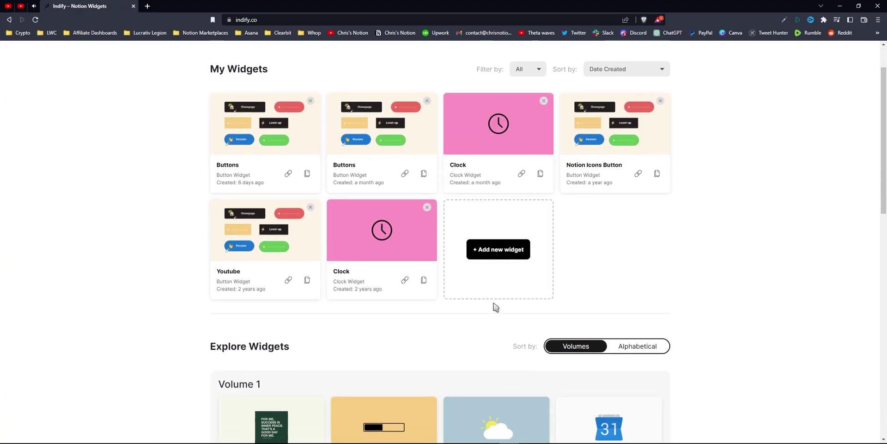
{"action": "scroll", "coordinate": [481, 277], "scroll_direction": "down", "scroll_amount": 3}
{"action": "scroll", "coordinate": [474, 213], "scroll_direction": "down", "scroll_amount": 1}
{"action": "scroll", "coordinate": [601, 217], "scroll_direction": "down", "scroll_amount": 2}
{"action": "scroll", "coordinate": [646, 224], "scroll_direction": "down", "scroll_amount": 1}
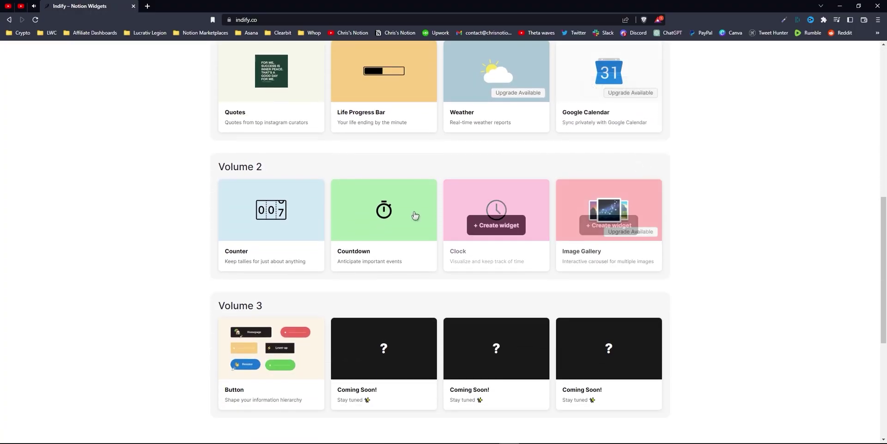
{"action": "left_click", "coordinate": [486, 225]}
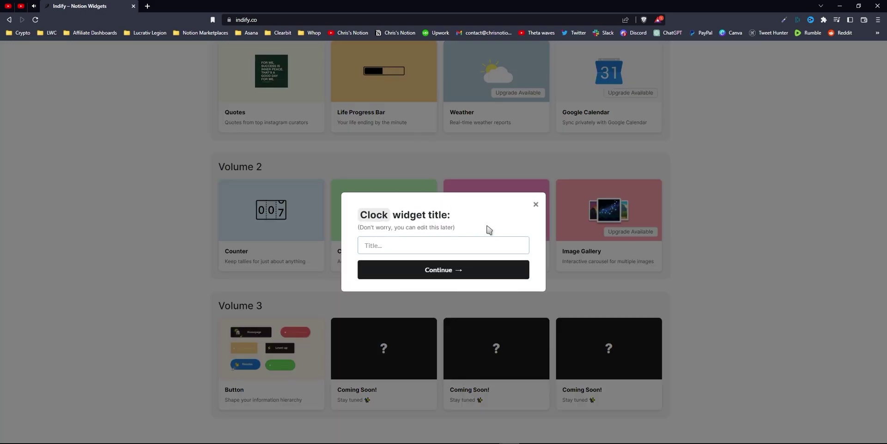
{"action": "type", "text": "clock widget"}
{"action": "key", "text": "Return"}
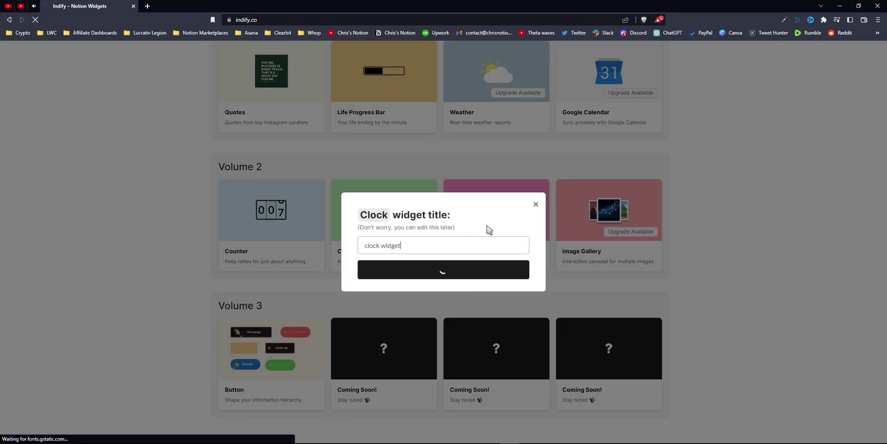
{"action": "left_click", "coordinate": [236, 149]}
{"action": "left_click", "coordinate": [246, 188]}
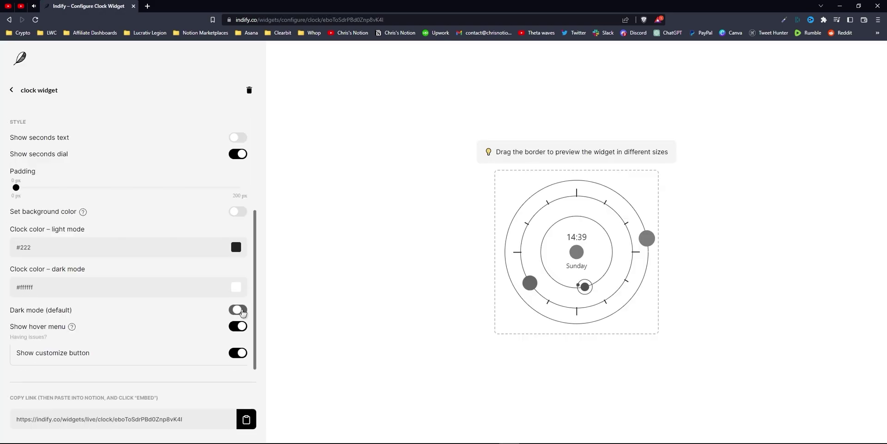
{"action": "left_click", "coordinate": [250, 419]}
Embed the clock widget link on the Notion Subscribe page, left-aligned and widened
{"action": "key", "text": "alt+Tab"}
{"action": "key", "text": "ctrl+v"}
{"action": "left_click", "coordinate": [226, 271]}
{"action": "left_click", "coordinate": [480, 249]}
{"action": "left_click_drag", "start_coordinate": [201, 308], "coordinate": [255, 308]}
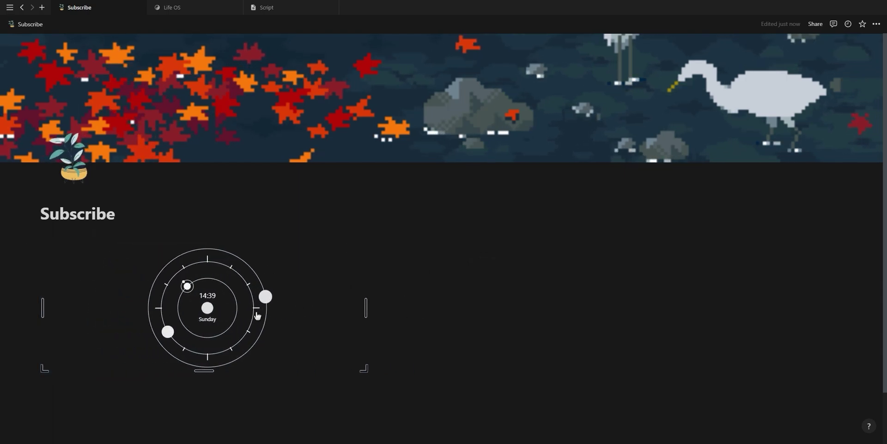
Browse the analytics4notion and Notion2Charts widget sites
{"action": "scroll", "coordinate": [62, 172], "scroll_direction": "down", "scroll_amount": 2}
{"action": "scroll", "coordinate": [62, 173], "scroll_direction": "down", "scroll_amount": 5}
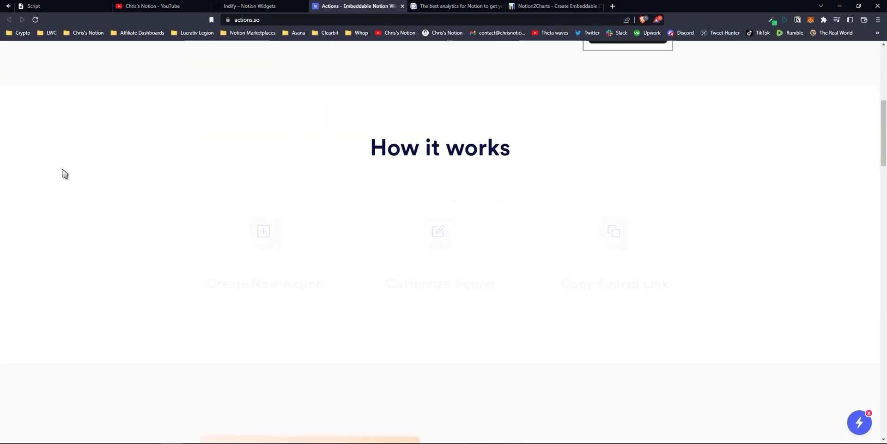
{"action": "scroll", "coordinate": [63, 173], "scroll_direction": "down", "scroll_amount": 5}
{"action": "scroll", "coordinate": [62, 173], "scroll_direction": "down", "scroll_amount": 5}
{"action": "key", "text": "ctrl+Tab"}
{"action": "scroll", "coordinate": [147, 155], "scroll_direction": "down", "scroll_amount": 5}
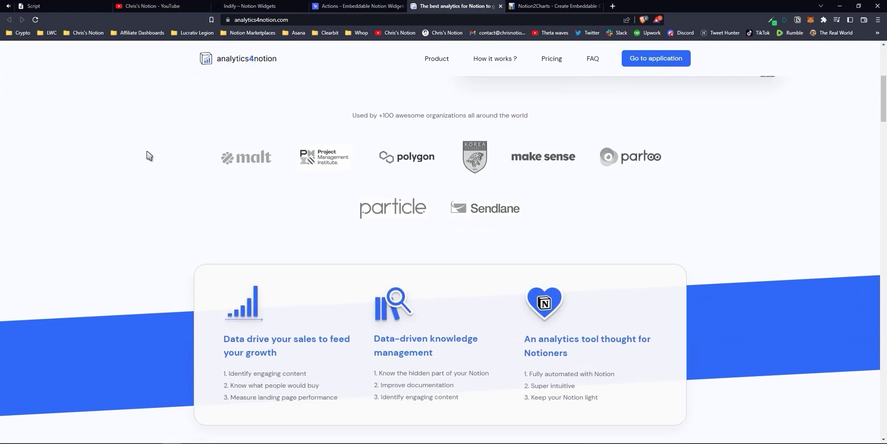
{"action": "scroll", "coordinate": [147, 155], "scroll_direction": "down", "scroll_amount": 5}
{"action": "scroll", "coordinate": [147, 155], "scroll_direction": "down", "scroll_amount": 3}
{"action": "key", "text": "ctrl+Tab"}
{"action": "scroll", "coordinate": [220, 186], "scroll_direction": "down", "scroll_amount": 2}
{"action": "scroll", "coordinate": [220, 187], "scroll_direction": "down", "scroll_amount": 4}
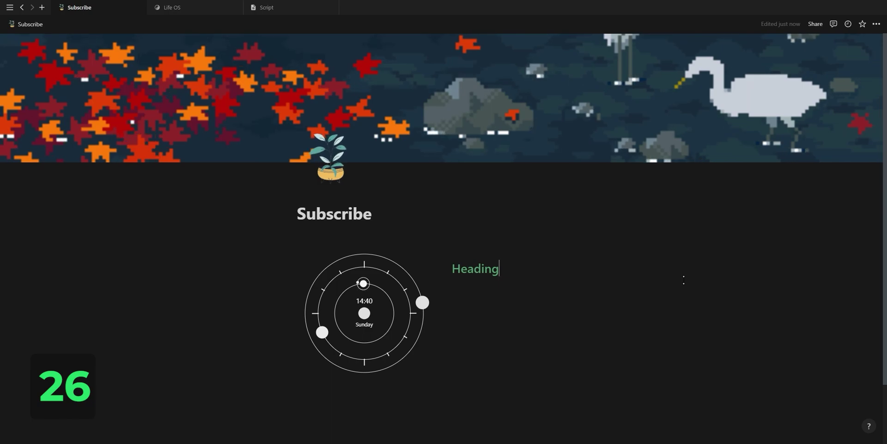
Widen the heading column and turn on Color columns for the Tasks board
{"action": "mouse_move", "coordinate": [596, 297]}
{"action": "left_mouse_down"}
{"action": "mouse_move", "coordinate": [682, 299]}
{"action": "mouse_move", "coordinate": [637, 296]}
{"action": "left_mouse_up"}
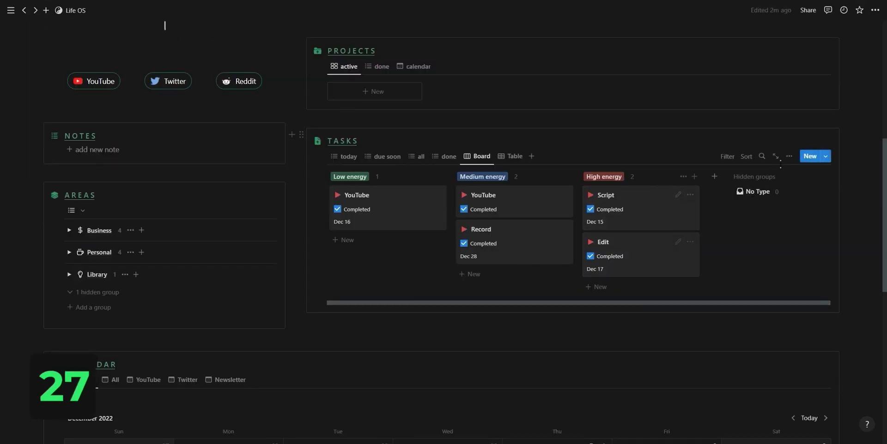
{"action": "left_click", "coordinate": [790, 158]}
{"action": "left_click", "coordinate": [760, 225]}
{"action": "scroll", "coordinate": [761, 227], "scroll_direction": "down", "scroll_amount": 2}
{"action": "left_click", "coordinate": [761, 286]}
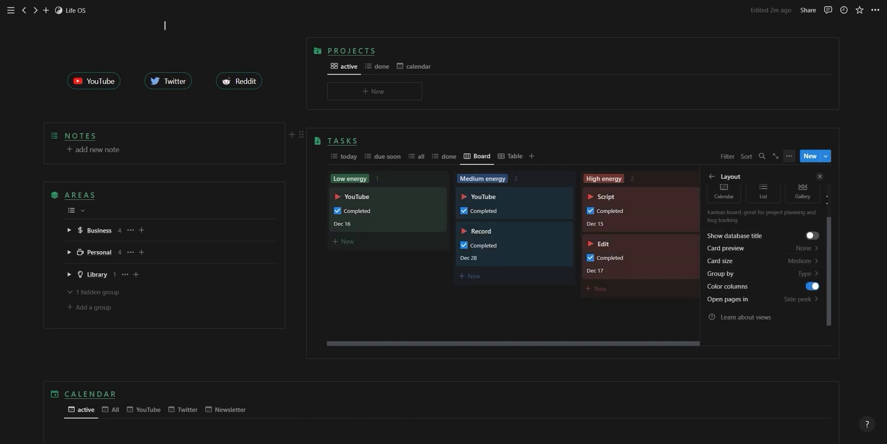
{"action": "left_click", "coordinate": [820, 177]}
Uncheck the YouTube task, switch Tasks to Table view, and open its layout settings
{"action": "left_click", "coordinate": [465, 212]}
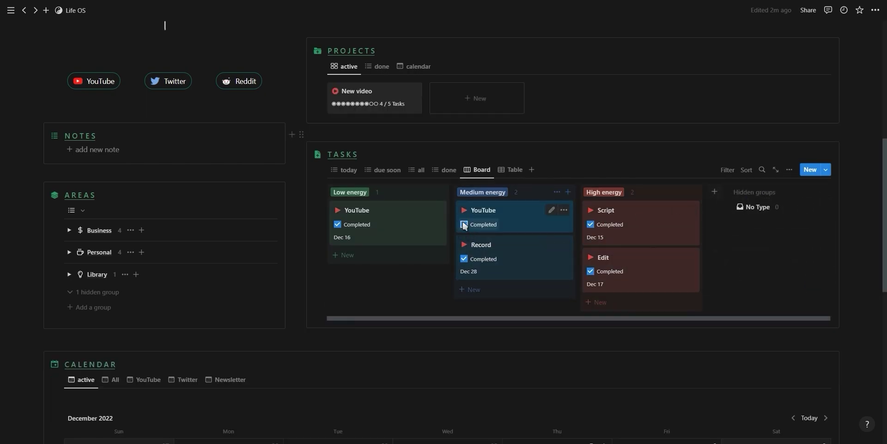
{"action": "left_click", "coordinate": [513, 170]}
{"action": "left_click", "coordinate": [790, 170]}
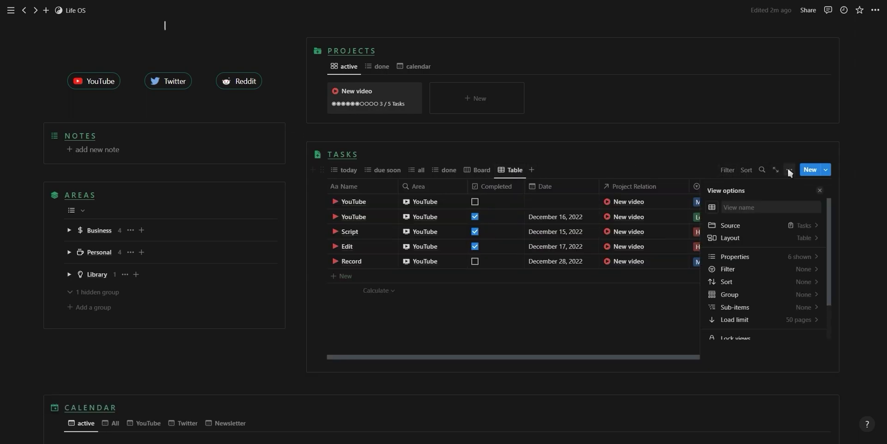
{"action": "left_click", "coordinate": [764, 237]}
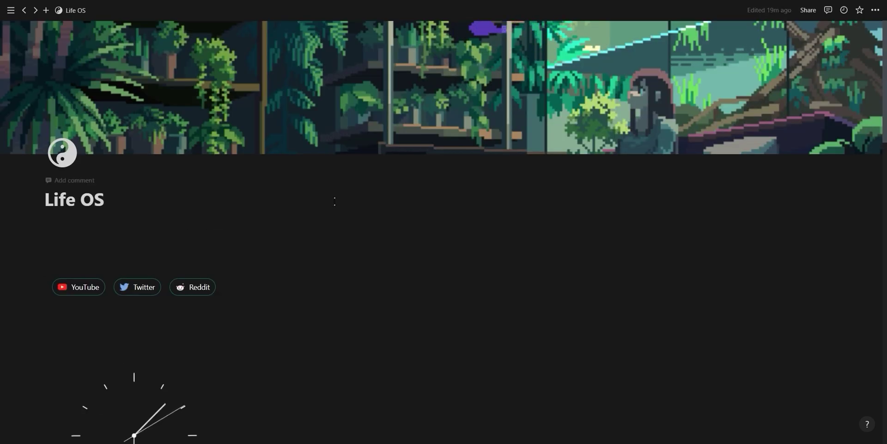
{"action": "scroll", "coordinate": [335, 201], "scroll_direction": "down", "scroll_amount": 3}
{"action": "scroll", "coordinate": [334, 201], "scroll_direction": "down", "scroll_amount": 2}
{"action": "scroll", "coordinate": [307, 198], "scroll_direction": "down", "scroll_amount": 4}
{"action": "left_click", "coordinate": [84, 201]}
{"action": "left_click", "coordinate": [86, 252]}
{"action": "left_click", "coordinate": [103, 313]}
{"action": "left_click", "coordinate": [101, 364]}
{"action": "scroll", "coordinate": [110, 329], "scroll_direction": "down", "scroll_amount": 3}
{"action": "left_click", "coordinate": [108, 317]}
{"action": "scroll", "coordinate": [99, 301], "scroll_direction": "down", "scroll_amount": 2}
{"action": "left_click", "coordinate": [89, 277]}
{"action": "left_click", "coordinate": [98, 324]}
{"action": "scroll", "coordinate": [54, 222], "scroll_direction": "up", "scroll_amount": 6}
{"action": "left_click", "coordinate": [54, 221]}
{"action": "left_click", "coordinate": [71, 253]}
{"action": "scroll", "coordinate": [416, 231], "scroll_direction": "down", "scroll_amount": 5}
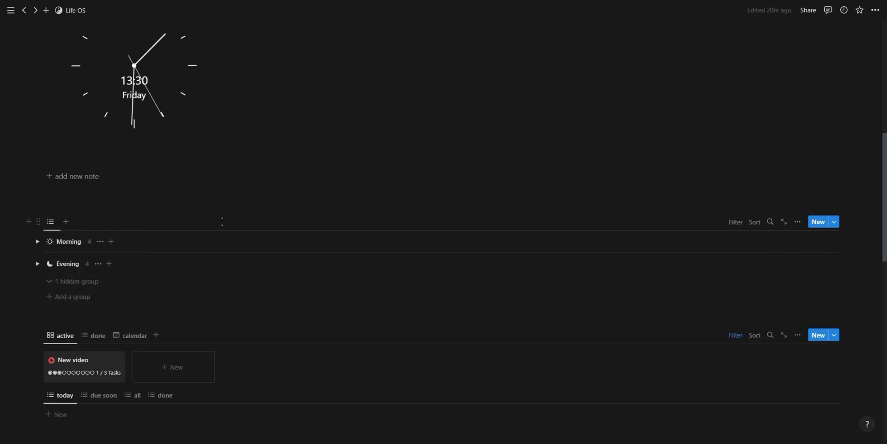
{"action": "left_click", "coordinate": [51, 245]}
{"action": "left_click", "coordinate": [69, 276]}
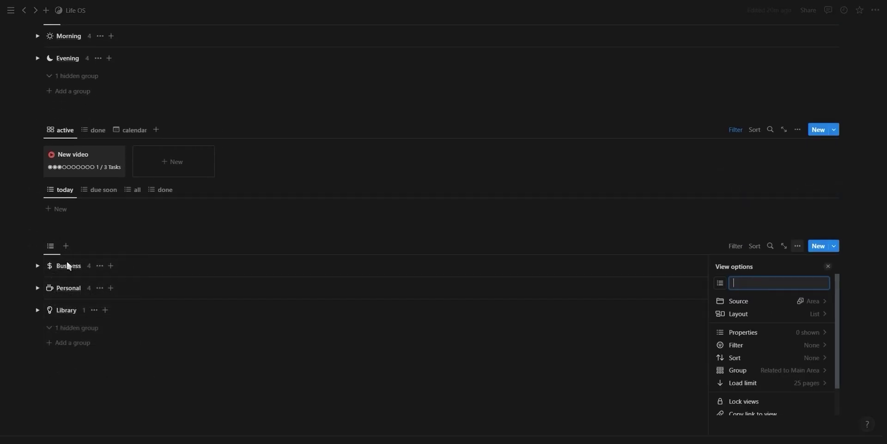
{"action": "left_click", "coordinate": [827, 267]}
{"action": "scroll", "coordinate": [52, 259], "scroll_direction": "up", "scroll_amount": 3}
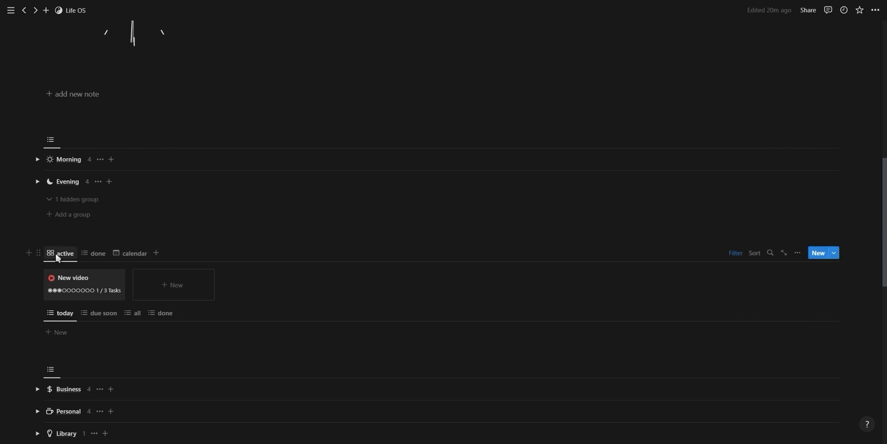
{"action": "left_click", "coordinate": [98, 255]}
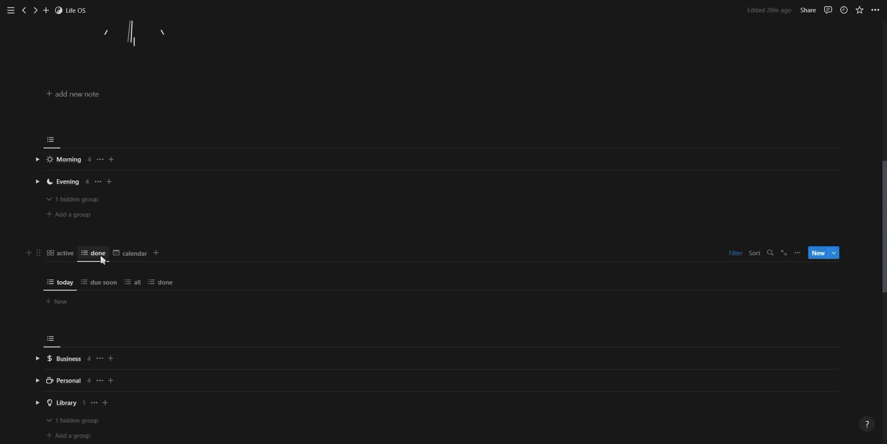
{"action": "left_click", "coordinate": [138, 259]}
{"action": "left_click", "coordinate": [65, 253]}
Insert a callout with the default background and move the Morning/Evening habits list into it
{"action": "scroll", "coordinate": [67, 259], "scroll_direction": "up", "scroll_amount": 10}
{"action": "scroll", "coordinate": [67, 260], "scroll_direction": "down", "scroll_amount": 5}
{"action": "scroll", "coordinate": [325, 149], "scroll_direction": "down", "scroll_amount": 5}
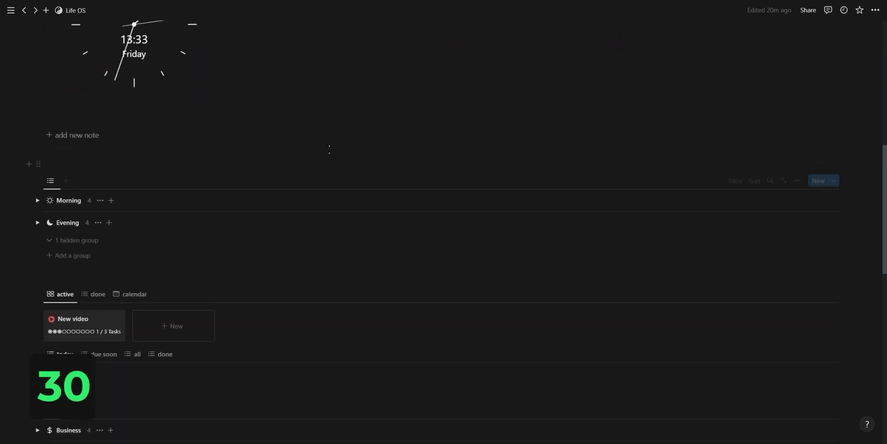
{"action": "type", "text": "/cal"}
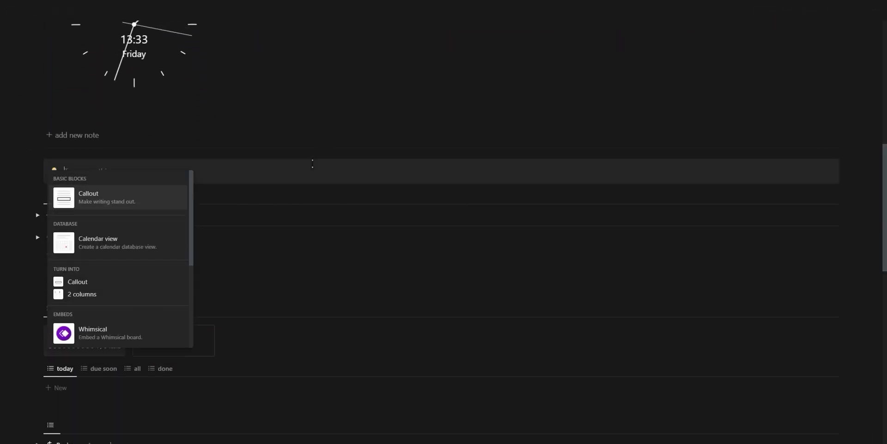
{"action": "key", "text": "Return"}
{"action": "left_click", "coordinate": [38, 166]}
{"action": "left_click", "coordinate": [231, 259]}
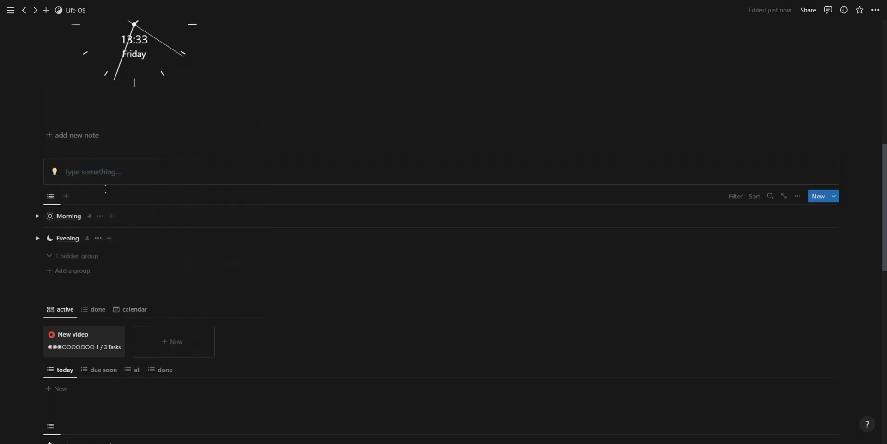
{"action": "left_click_drag", "start_coordinate": [39, 196], "coordinate": [74, 178]}
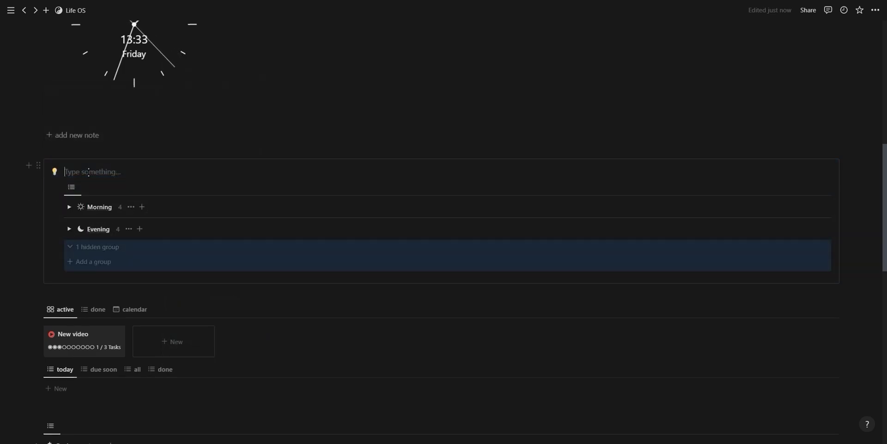
Title the callout 'Habits' and give it a green checkmark icon
{"action": "type", "text": "Habits"}
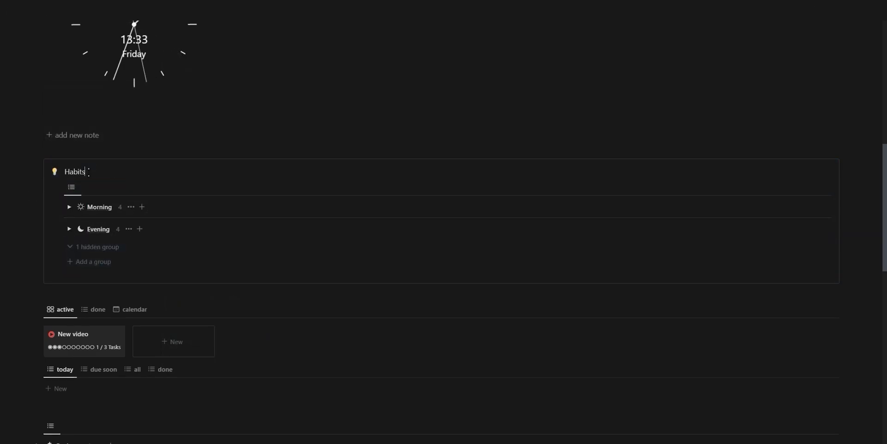
{"action": "double_click", "coordinate": [88, 171]}
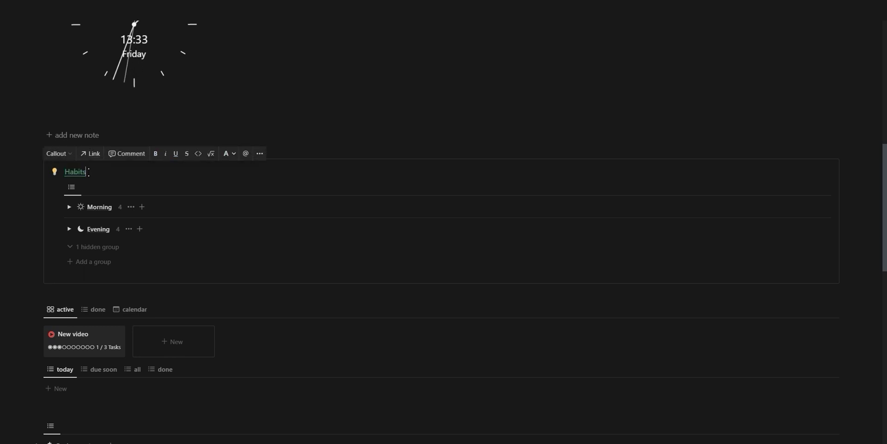
{"action": "left_click", "coordinate": [116, 172]}
{"action": "left_click", "coordinate": [55, 171]}
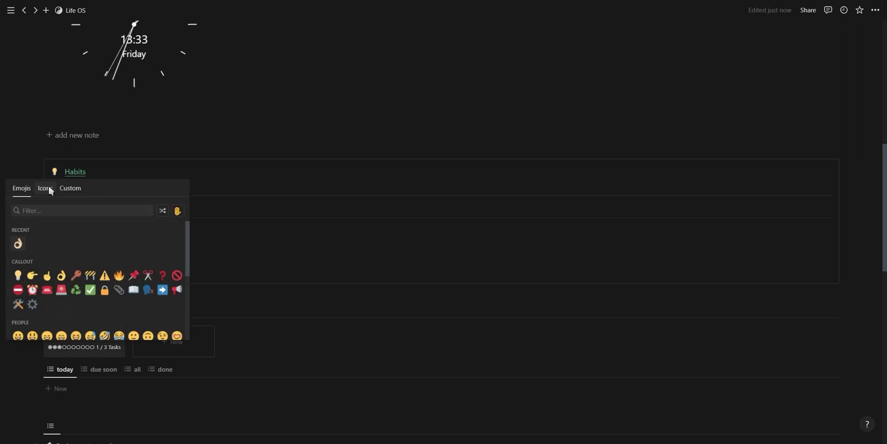
{"action": "left_click", "coordinate": [48, 187]}
{"action": "type", "text": "chec"}
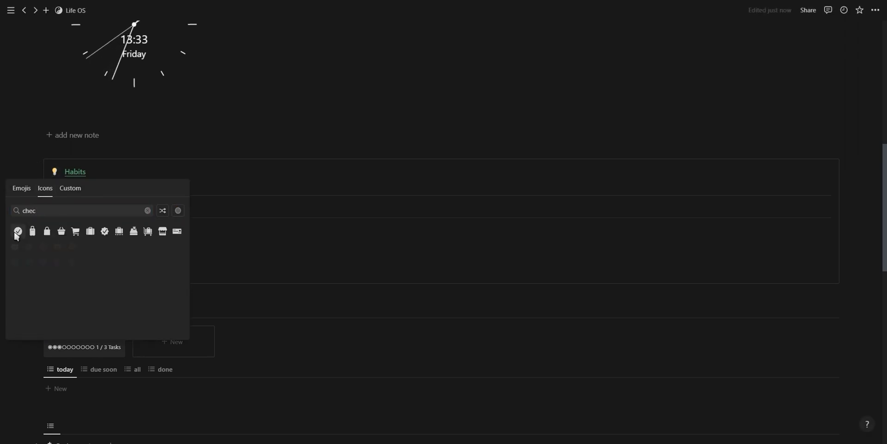
{"action": "left_click", "coordinate": [14, 263]}
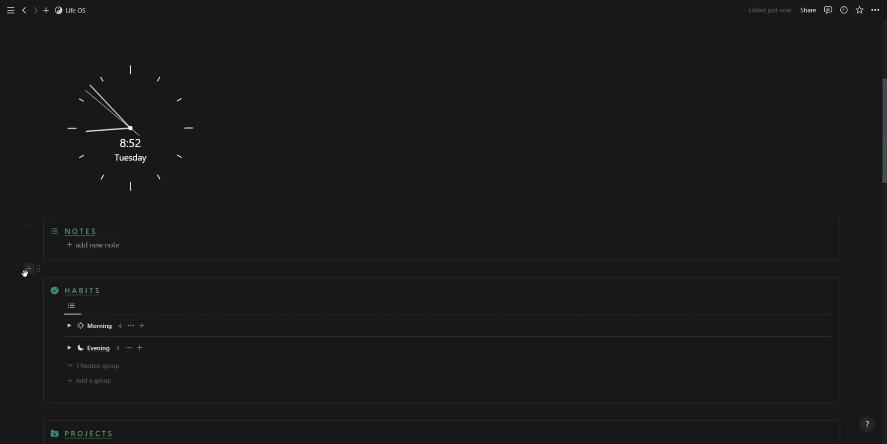
Reposition the Habits callout and give the Tasks all view a folder icon
{"action": "left_click_drag", "start_coordinate": [51, 303], "coordinate": [343, 145]}
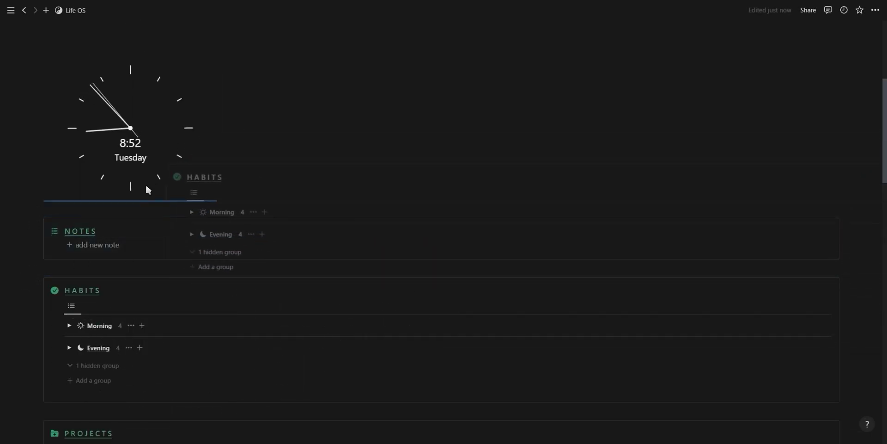
{"action": "left_click_drag", "start_coordinate": [144, 191], "coordinate": [87, 289]}
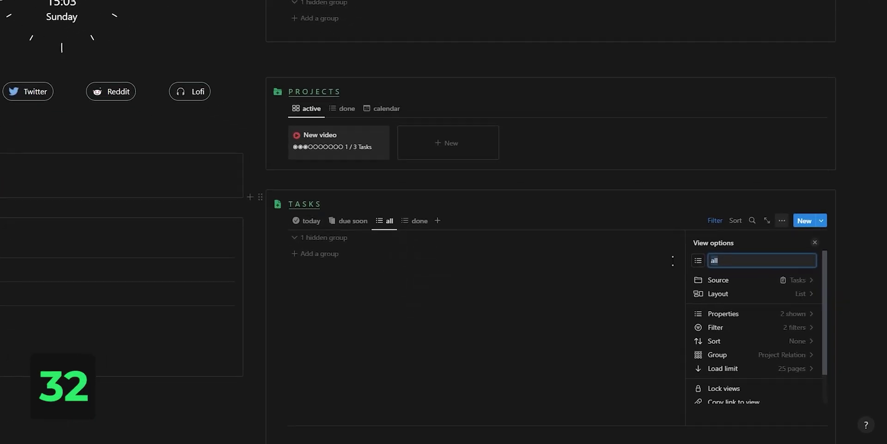
{"action": "left_click", "coordinate": [697, 259]}
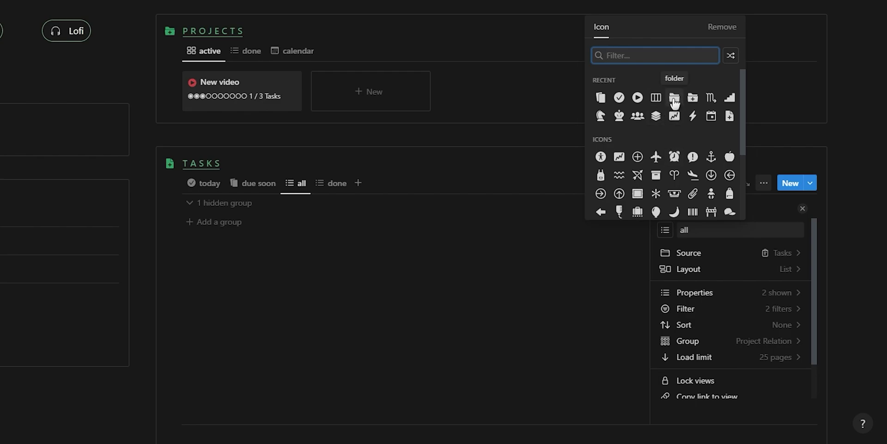
{"action": "left_click", "coordinate": [675, 102]}
Give the Tasks done view a lightning icon
{"action": "left_click", "coordinate": [332, 183]}
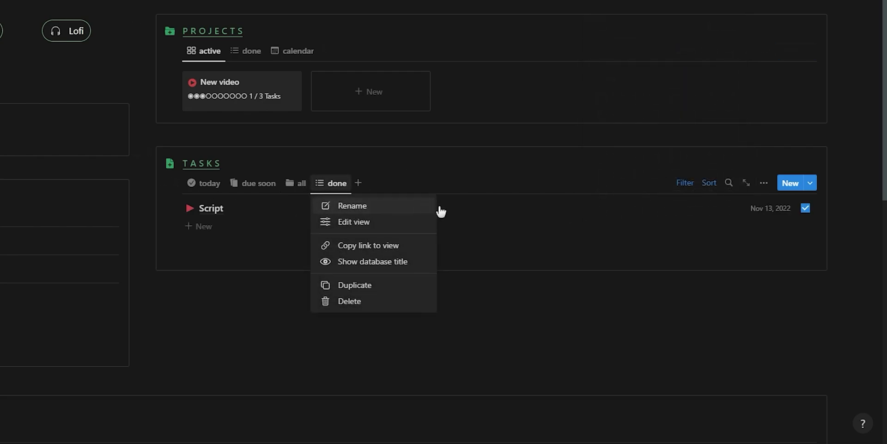
{"action": "left_click", "coordinate": [354, 221]}
{"action": "left_click", "coordinate": [666, 230]}
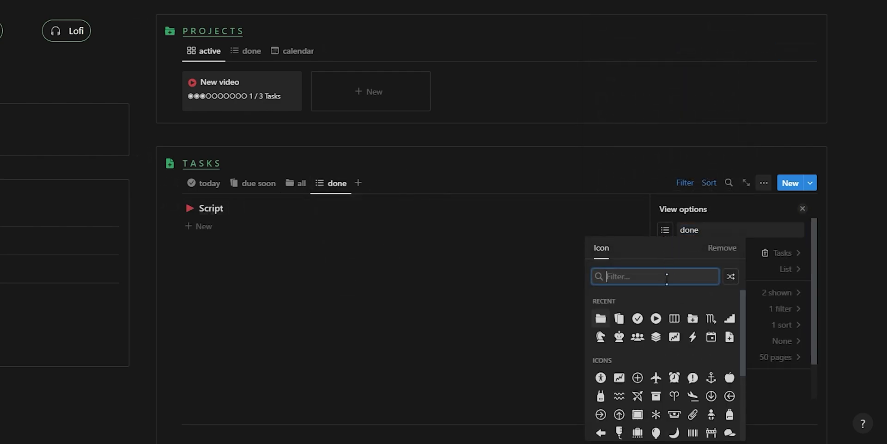
{"action": "left_click", "coordinate": [692, 337]}
{"action": "left_click", "coordinate": [858, 262]}
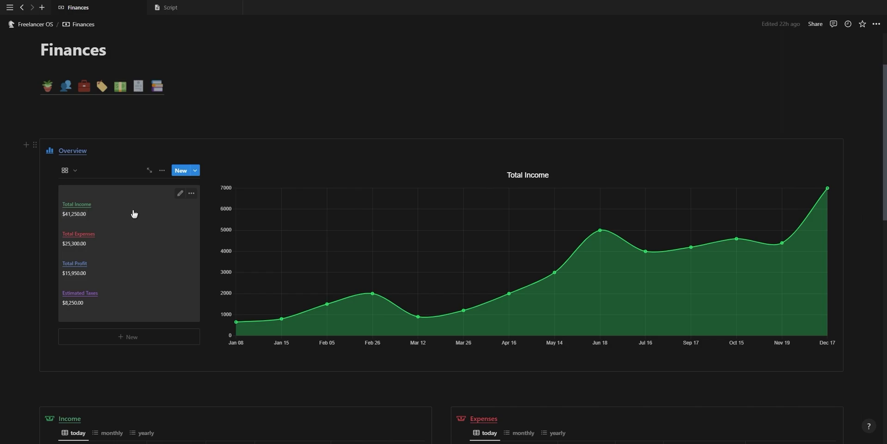
Set the Overview gallery layout to card preview None
{"action": "left_click", "coordinate": [162, 171]}
{"action": "left_click", "coordinate": [158, 223]}
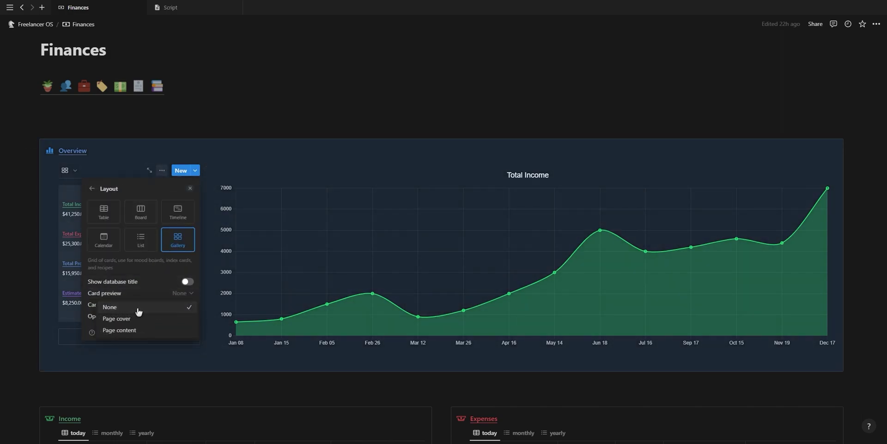
{"action": "left_click", "coordinate": [139, 311]}
{"action": "left_click", "coordinate": [91, 188]}
Reorder the space 2 and space 1 spacer properties among the gallery card's totals
{"action": "left_click", "coordinate": [133, 241]}
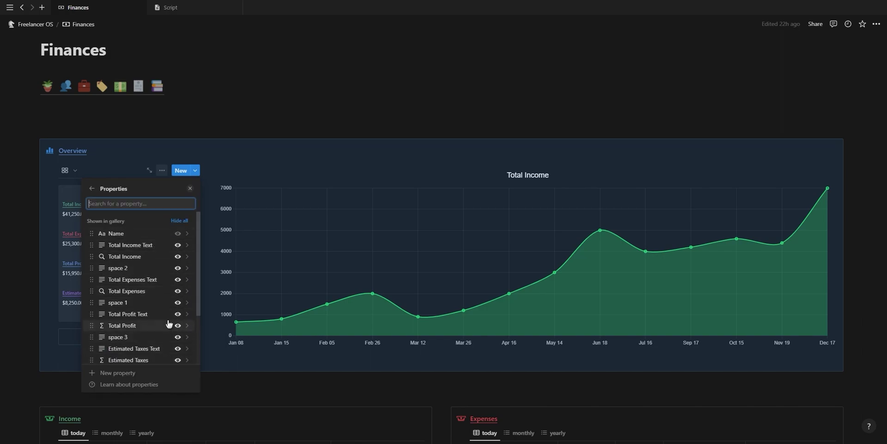
{"action": "left_click_drag", "start_coordinate": [144, 271], "coordinate": [136, 275]}
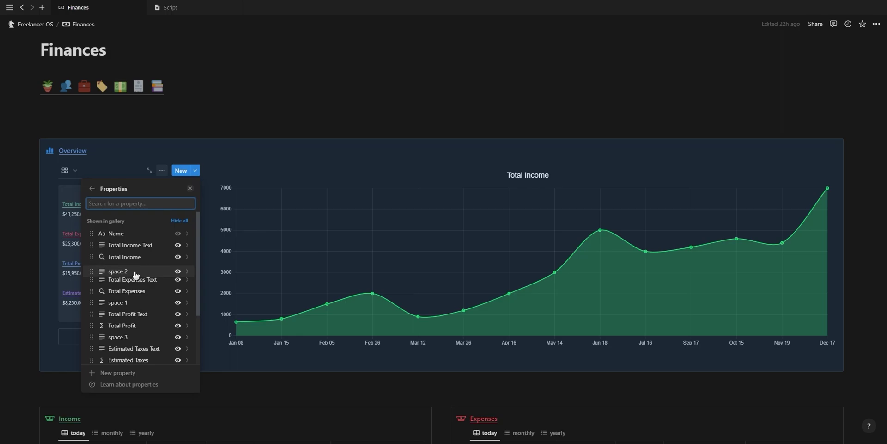
{"action": "left_click", "coordinate": [190, 188]}
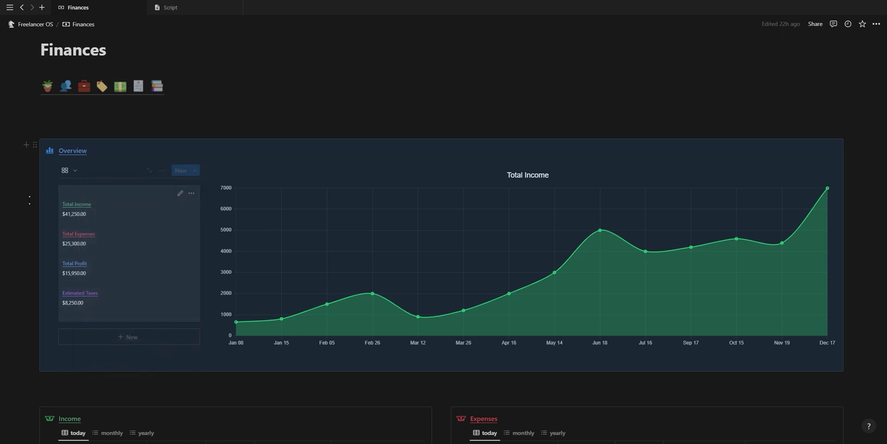
{"action": "left_click", "coordinate": [136, 219]}
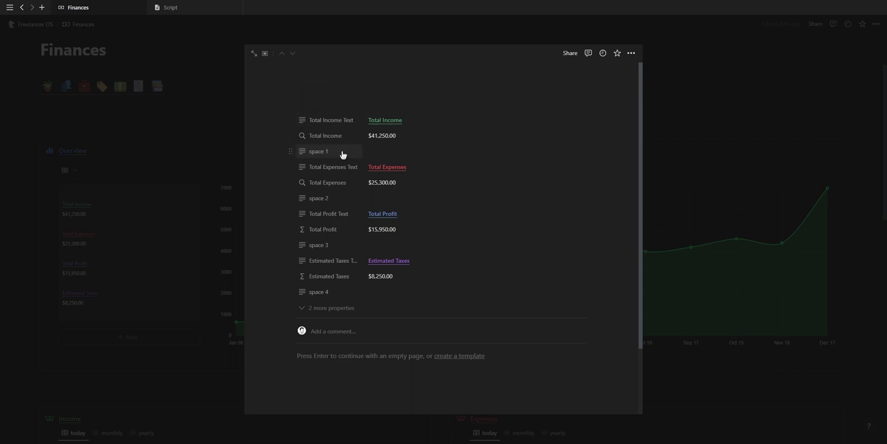
{"action": "mouse_move", "coordinate": [343, 157]}
{"action": "left_mouse_down"}
{"action": "mouse_move", "coordinate": [336, 221]}
{"action": "mouse_move", "coordinate": [341, 152]}
{"action": "left_mouse_up"}
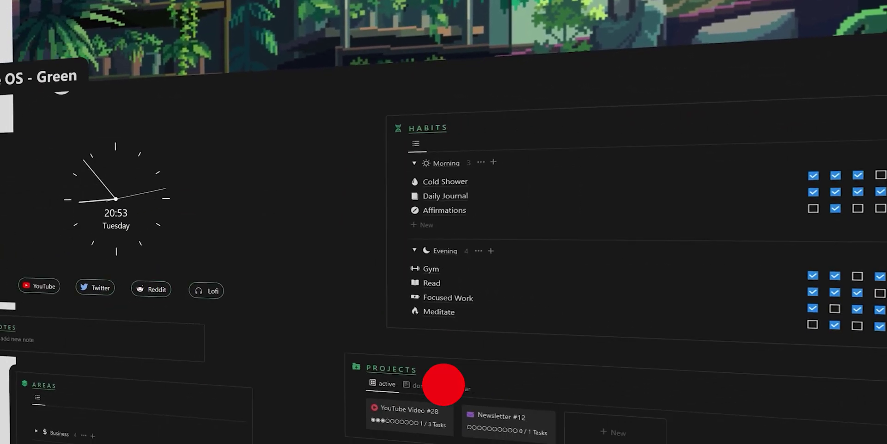